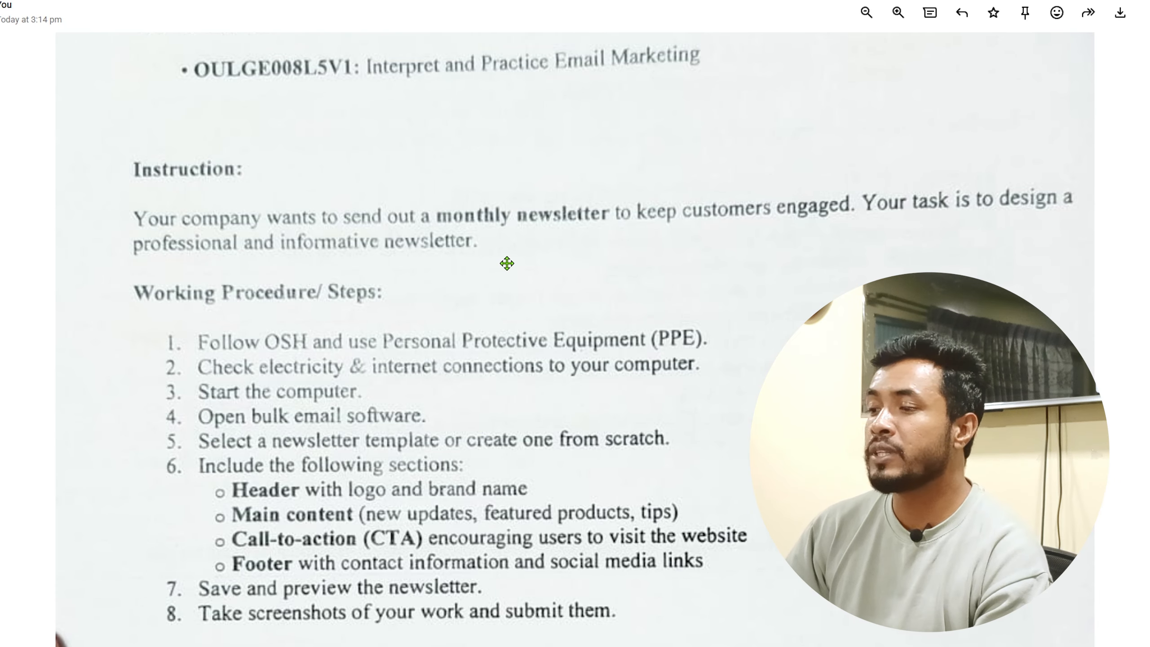
# Step: Read the monthly newsletter assignment, including its working steps and the required header, main content, call-to-action and footer sections
pyautogui.moveTo(509, 315); pyautogui.dragTo(506, 270)
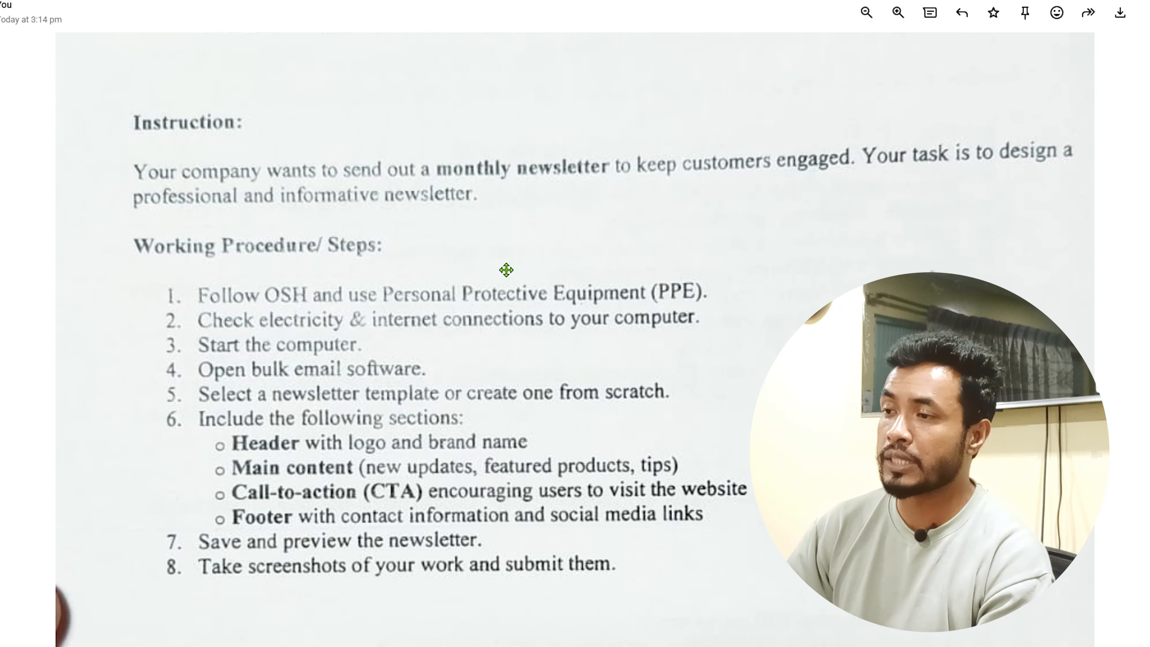
pyautogui.scroll(1, 504, 284)
pyautogui.moveTo(508, 418); pyautogui.dragTo(499, 305)
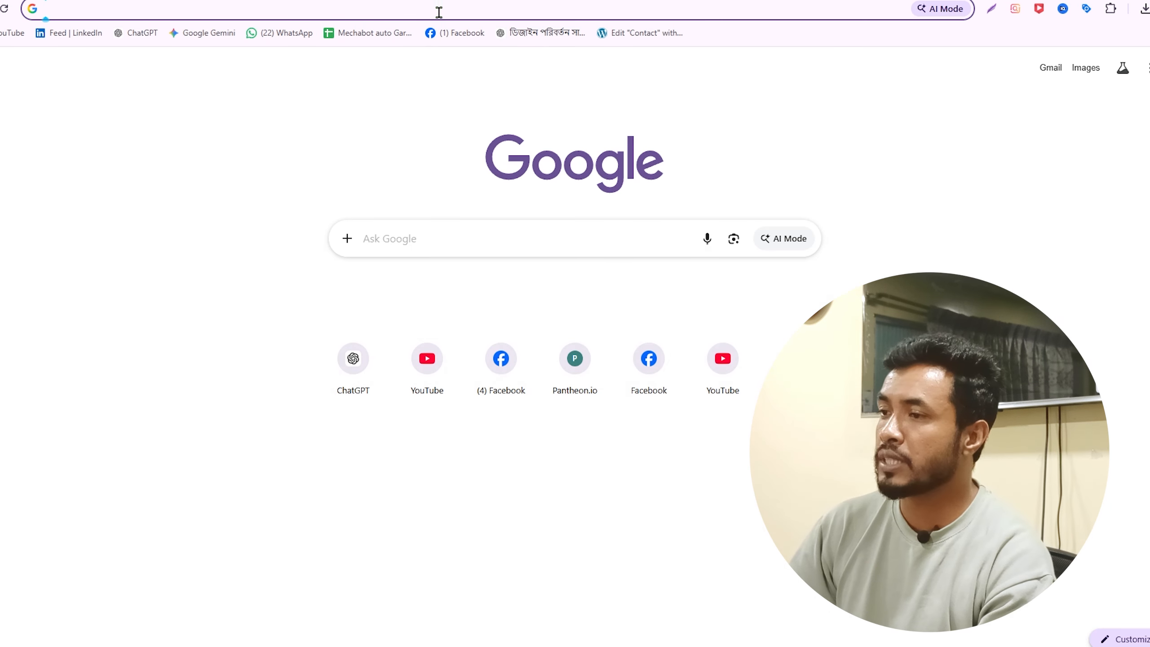
# Step: Find Mailchimp through a Google search, go to its website and decline the personalization questions
pyautogui.click(431, 19)
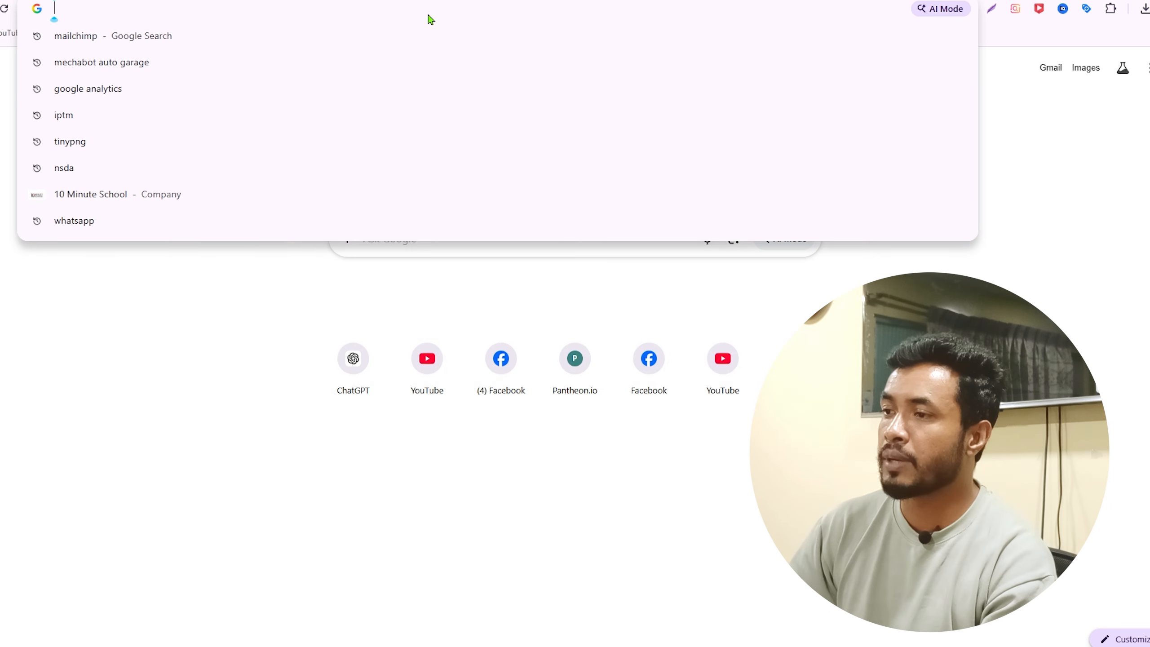
pyautogui.click(151, 34)
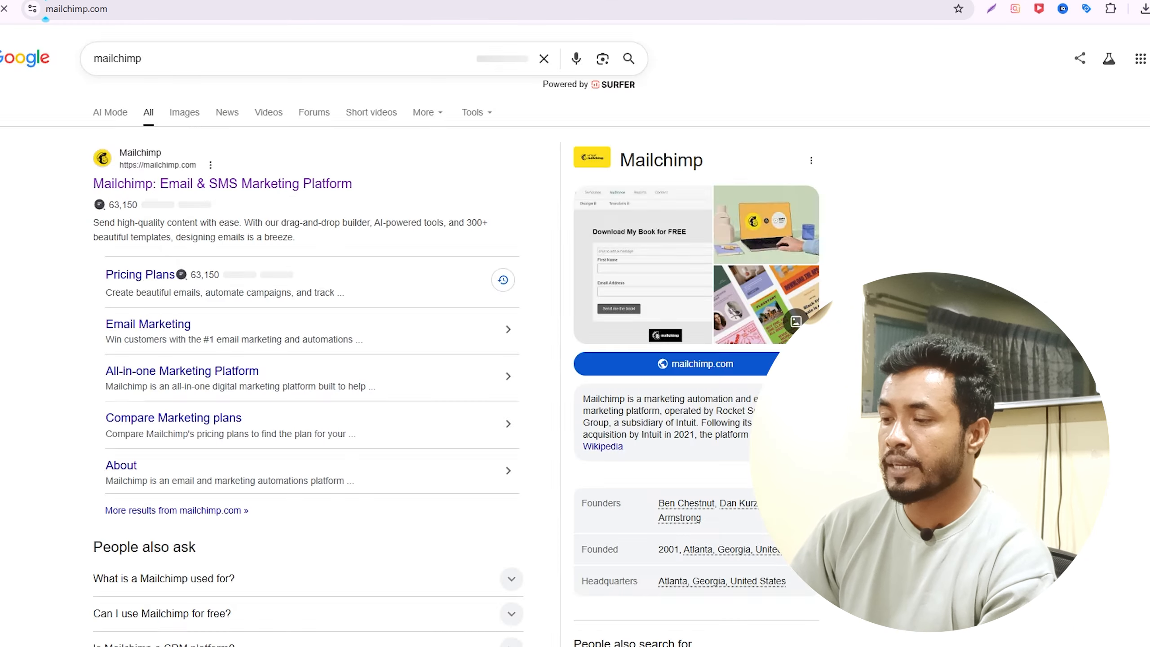
pyautogui.click(544, 547)
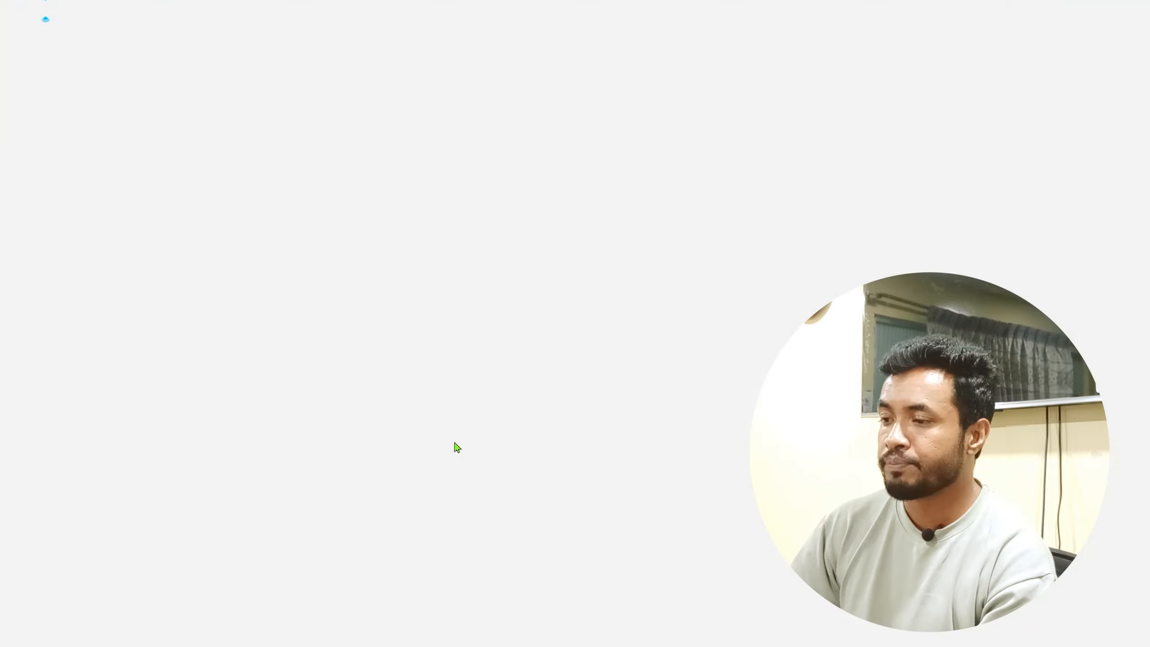
pyautogui.moveTo(392, 494); pyautogui.dragTo(412, 205)
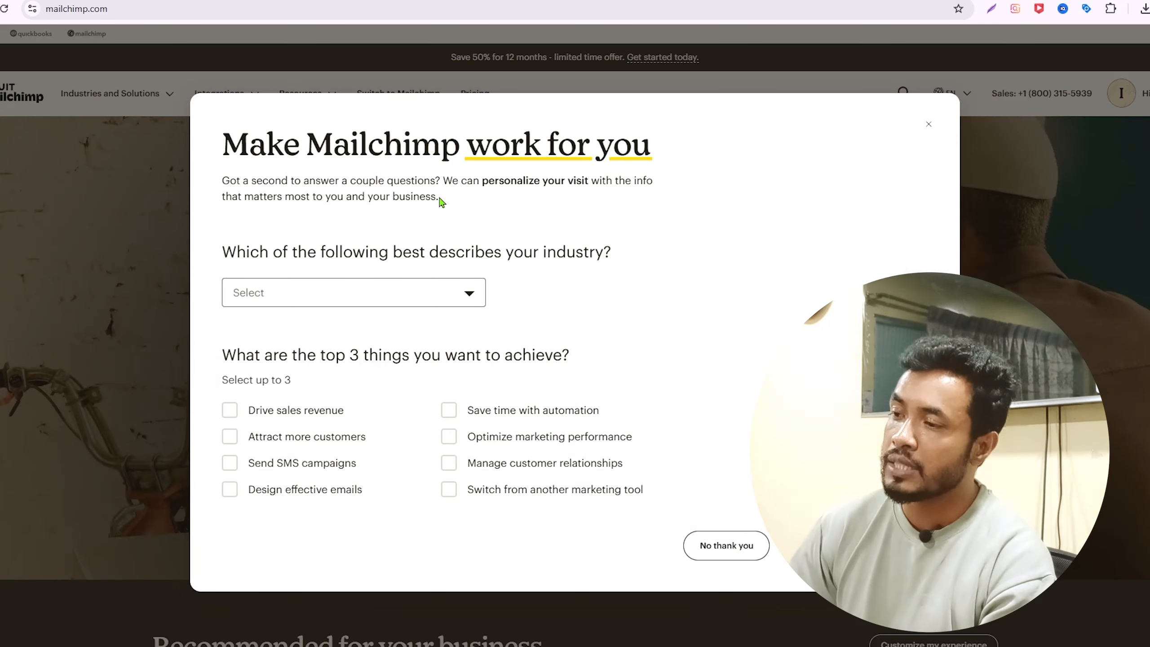
pyautogui.click(723, 547)
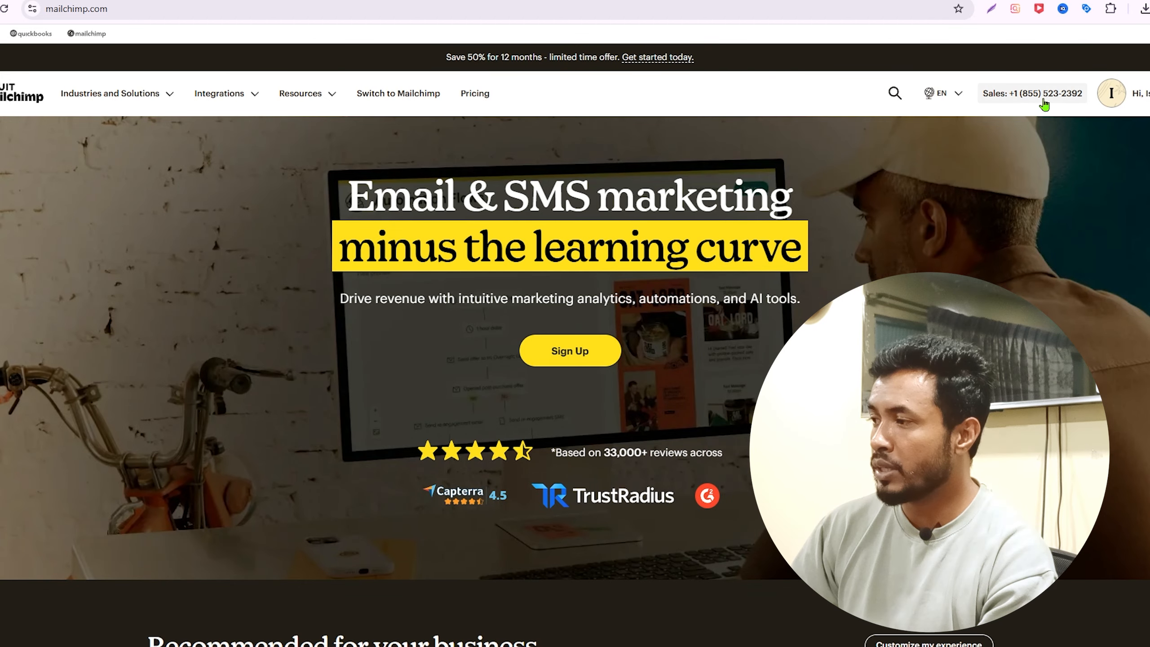
# Step: Go to the Mailchimp account and view the existing ABC Tech newsletter draft in its desktop preview
pyautogui.click(1109, 107)
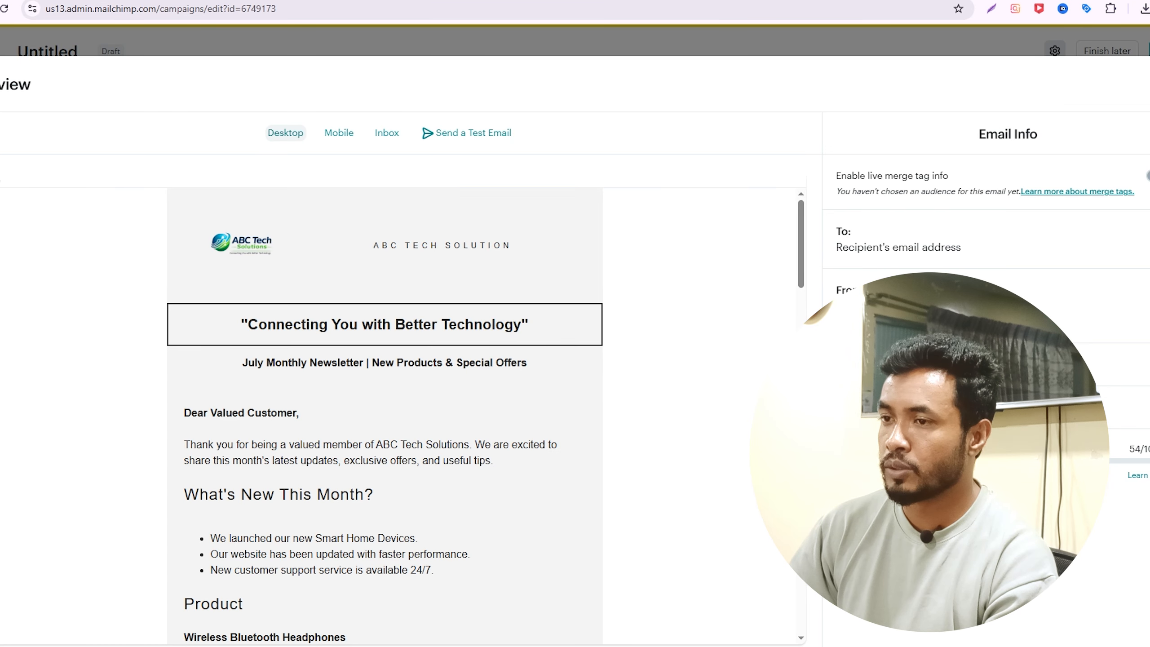
pyautogui.click(286, 133)
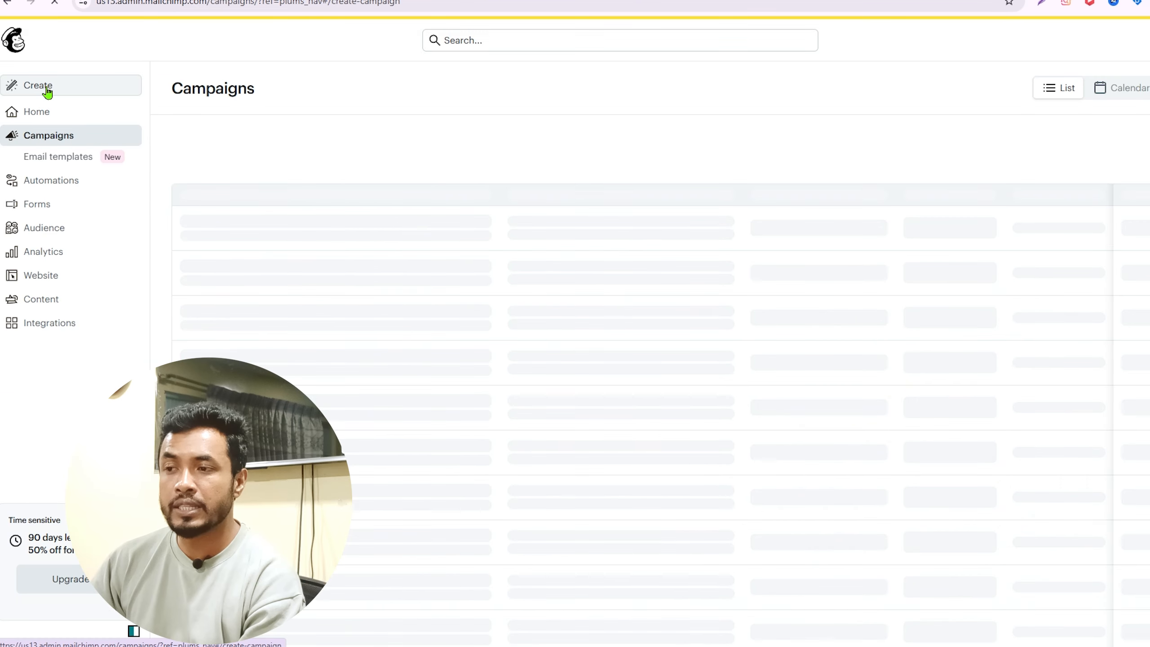
# Step: Create a new regular email campaign based on the fully designed template "The lookbook" from the Sell products group
pyautogui.click(120, 245)
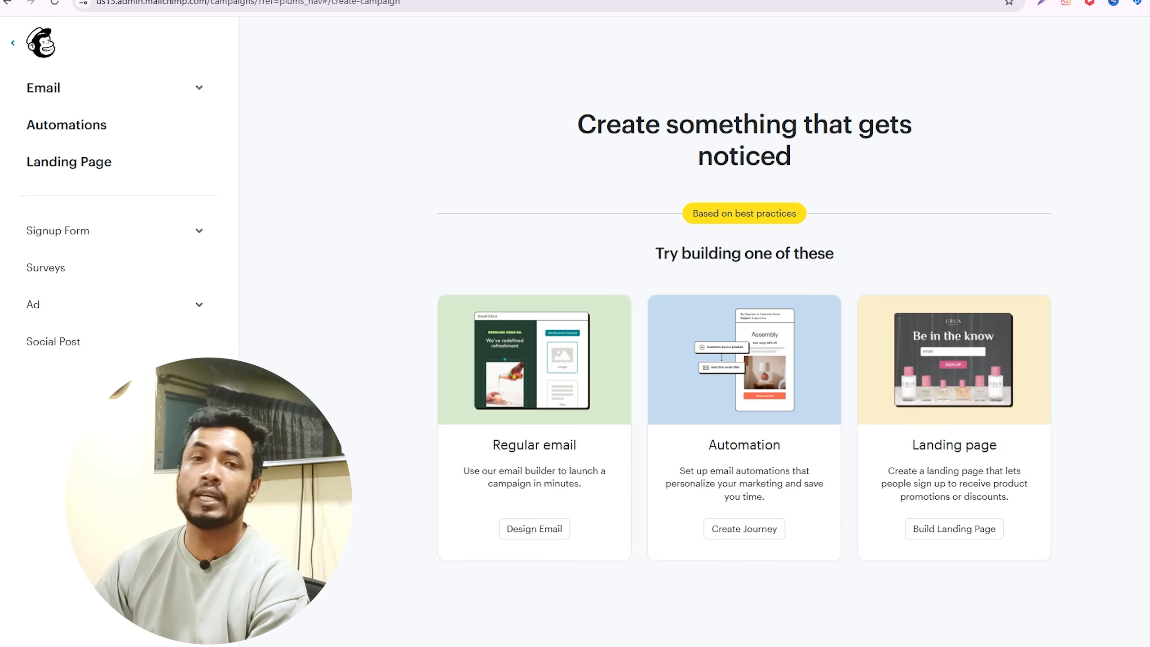
pyautogui.click(534, 534)
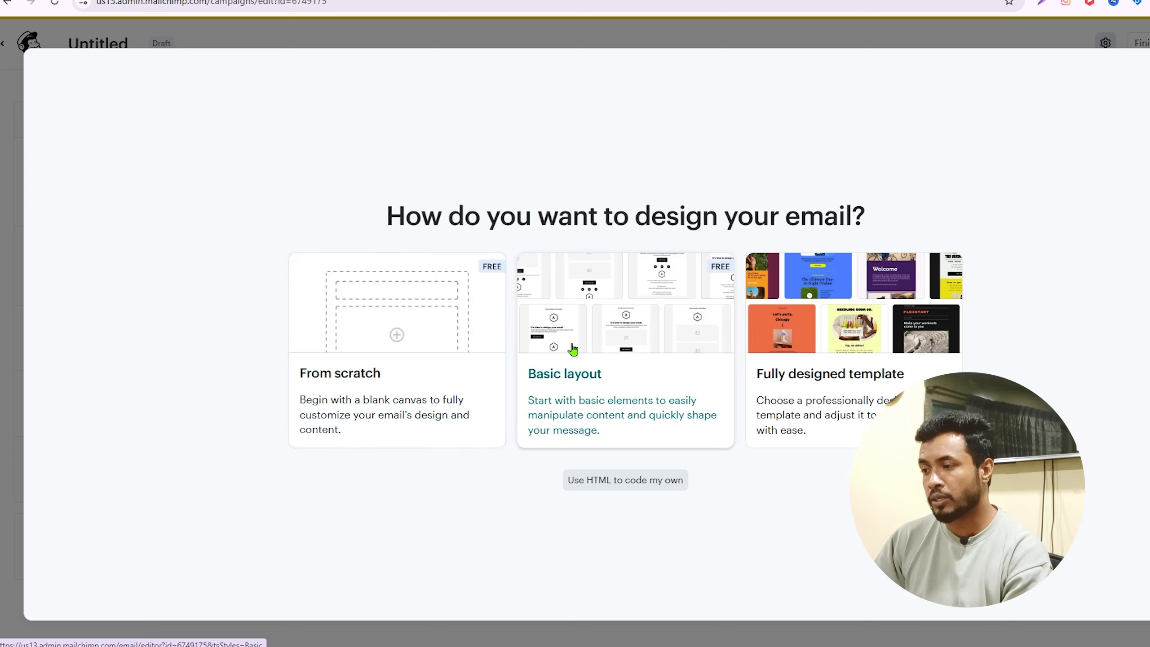
pyautogui.click(845, 310)
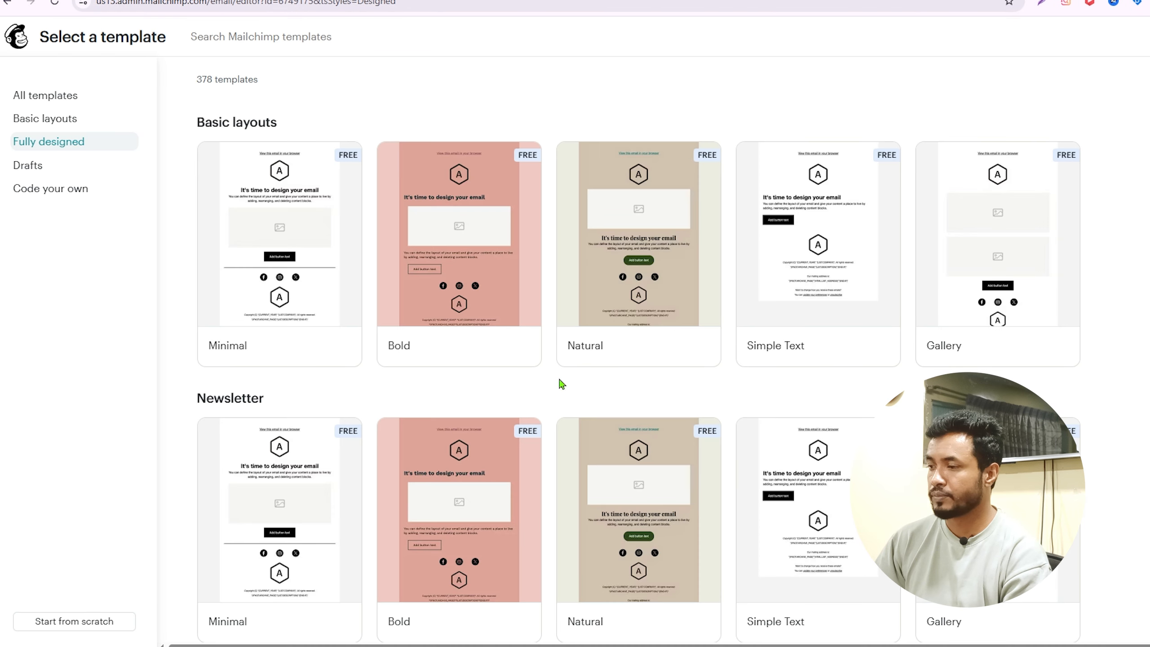
pyautogui.scroll(-9, 639, 354)
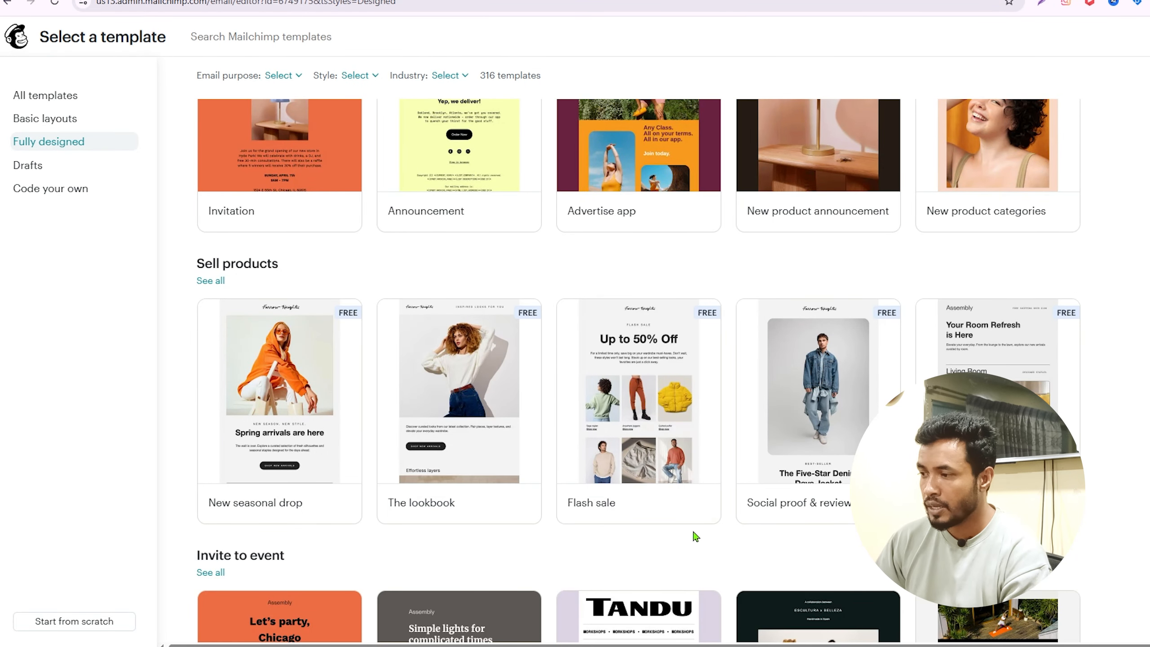
pyautogui.click(471, 398)
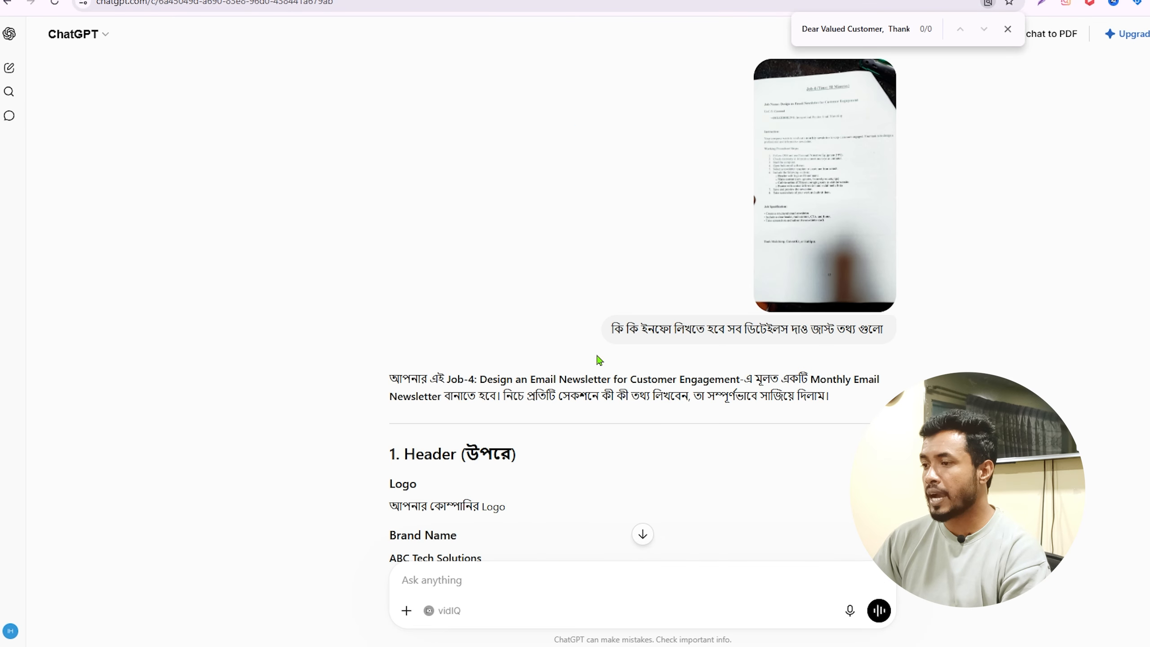
# Step: Review the newsletter copy in ChatGPT, and replace the header logo with "ChatGPT Image Jul 1, 2026, 06_19_30 PM" scaled to 64%
pyautogui.scroll(-10, 643, 299)
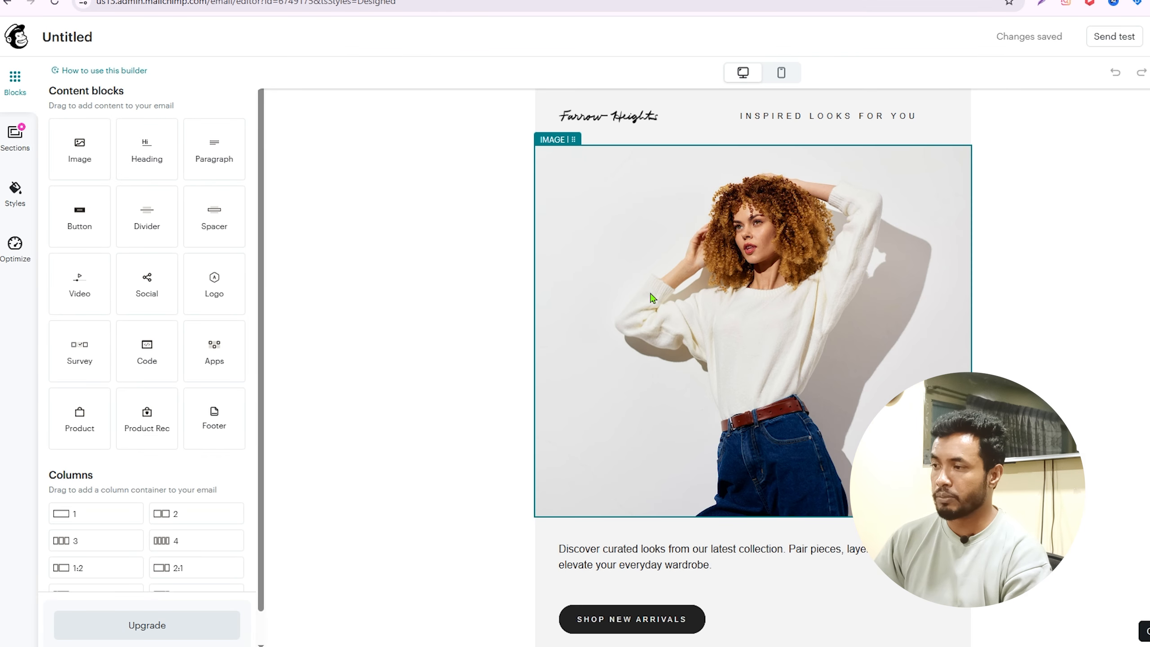
pyautogui.click(633, 118)
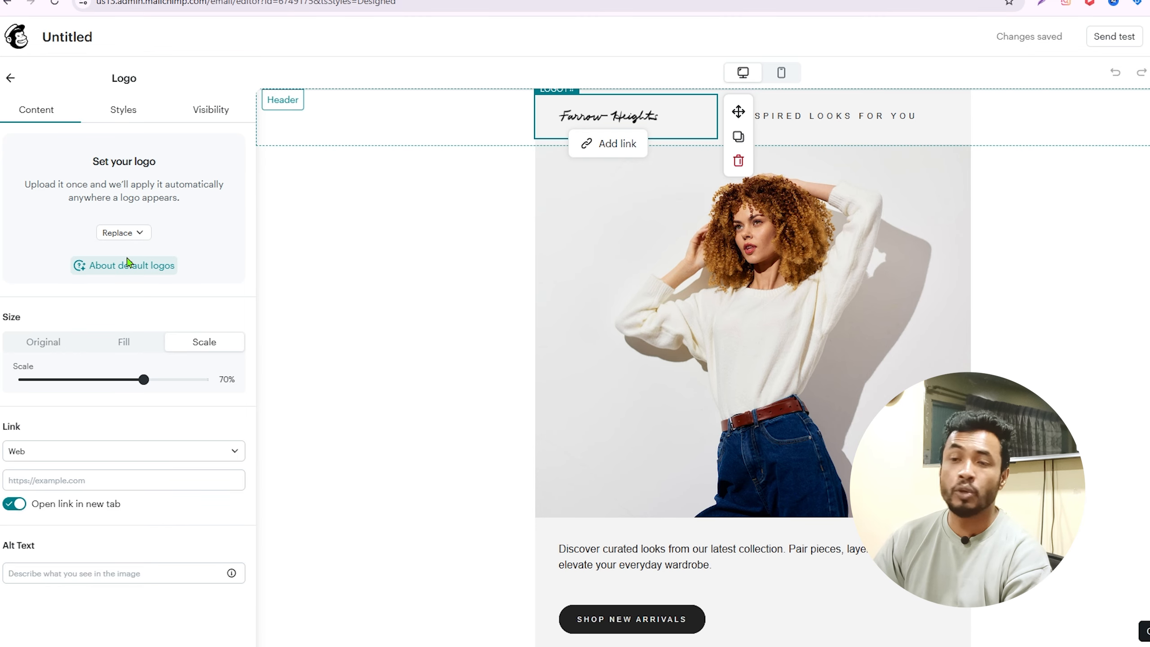
pyautogui.click(126, 233)
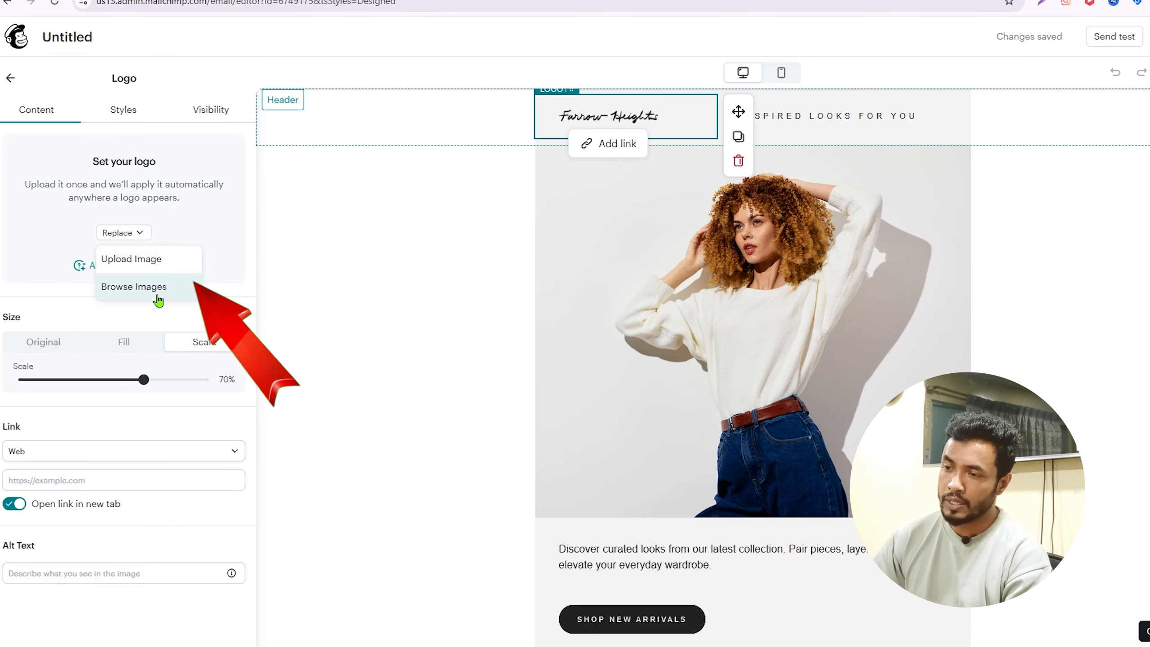
pyautogui.click(147, 261)
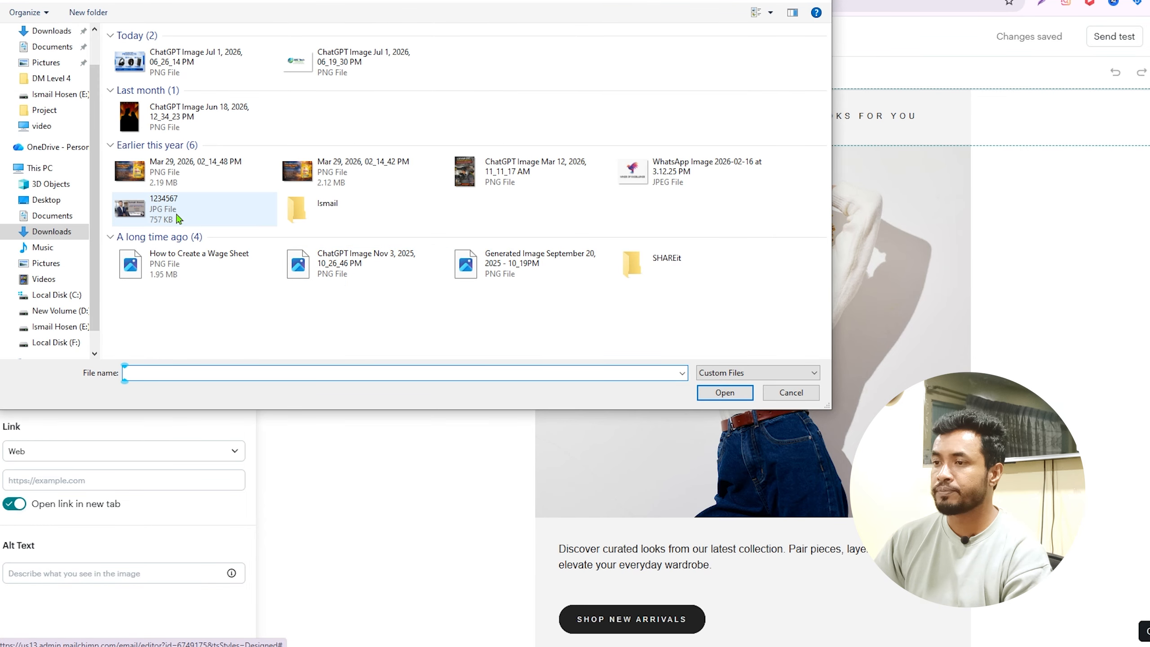
pyautogui.doubleClick(336, 67)
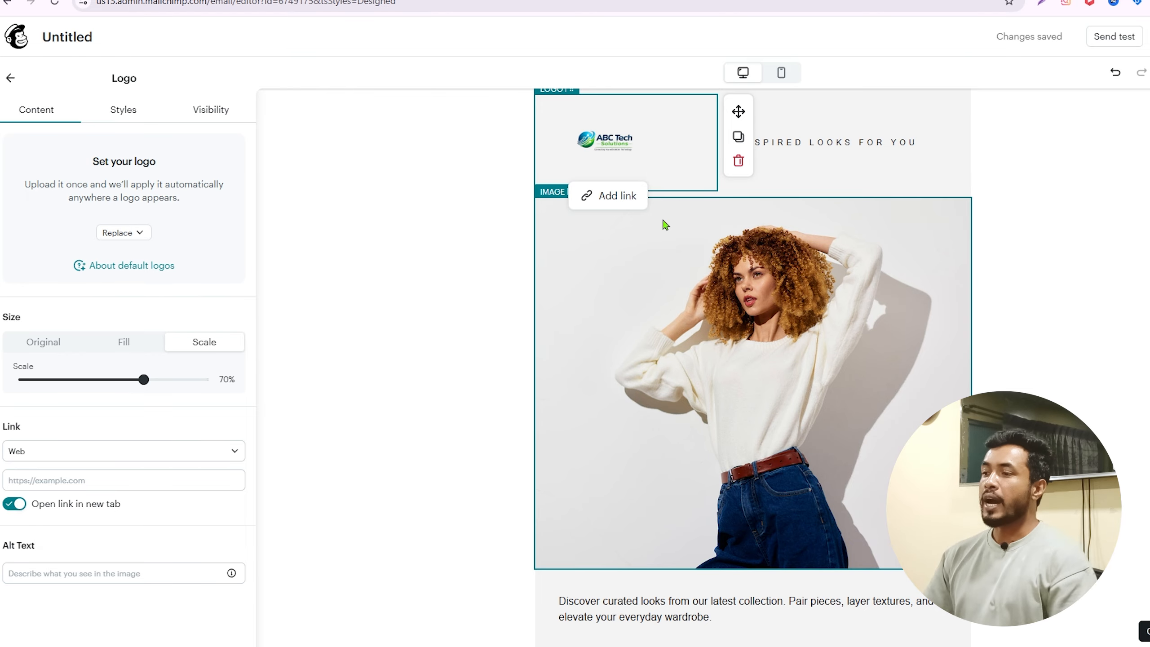
pyautogui.moveTo(144, 379)
pyautogui.mouseDown()
pyautogui.moveTo(173, 380)
pyautogui.moveTo(131, 381)
pyautogui.mouseUp()
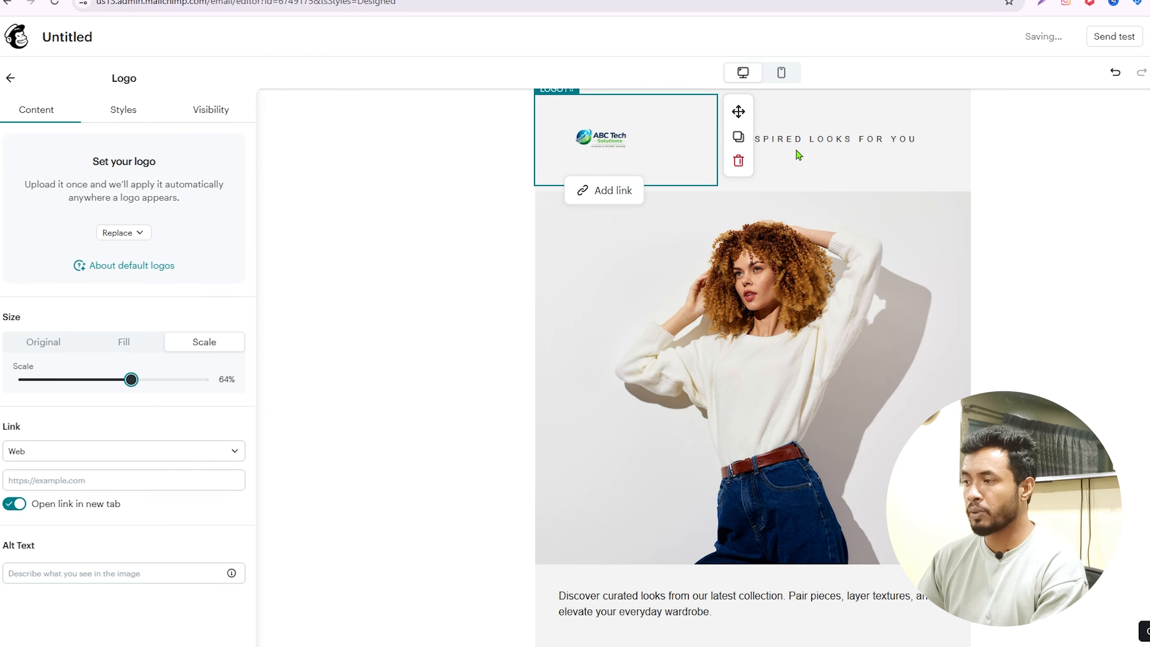
# Step: Replace the header text "INSPIRED LOOKS FOR YOU" beside the logo with "ABC TECH SOLUTIONS"
pyautogui.click(783, 137)
pyautogui.hotkey('ctrl', 'a')
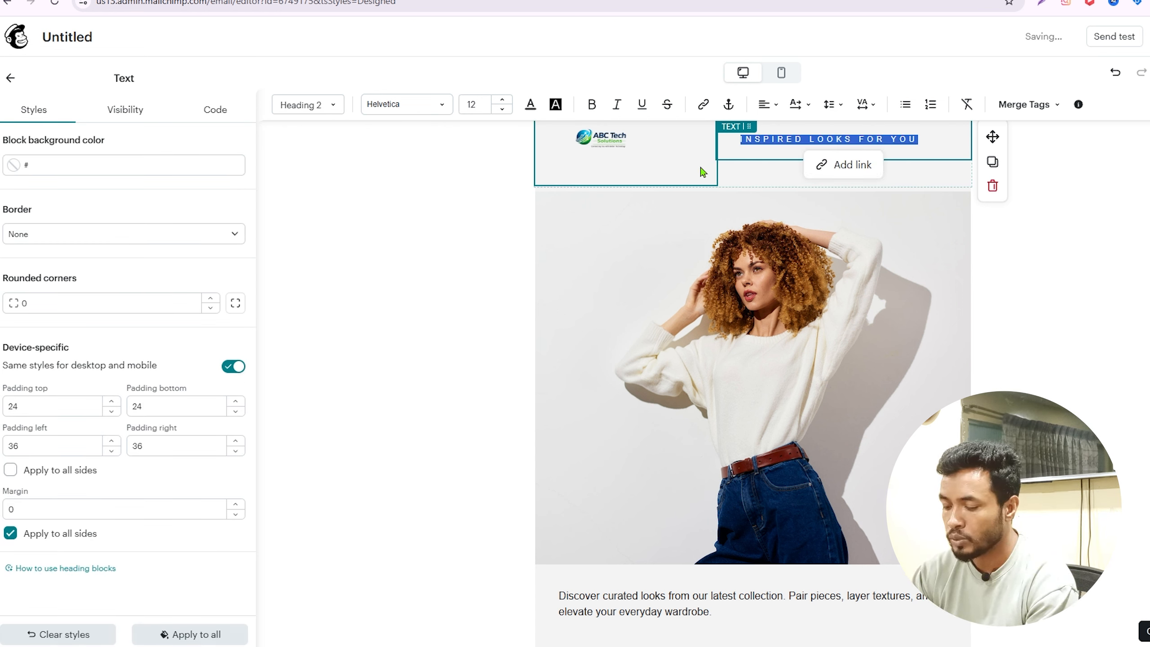
pyautogui.write('ABC TECH')
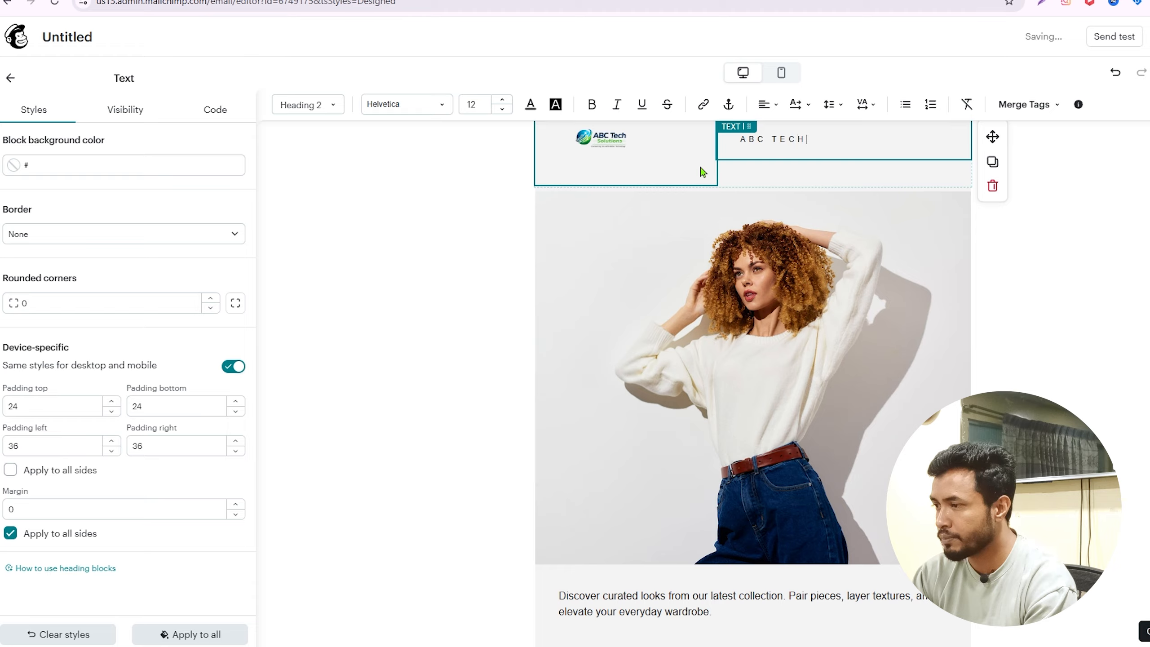
pyautogui.write(' SOLU')
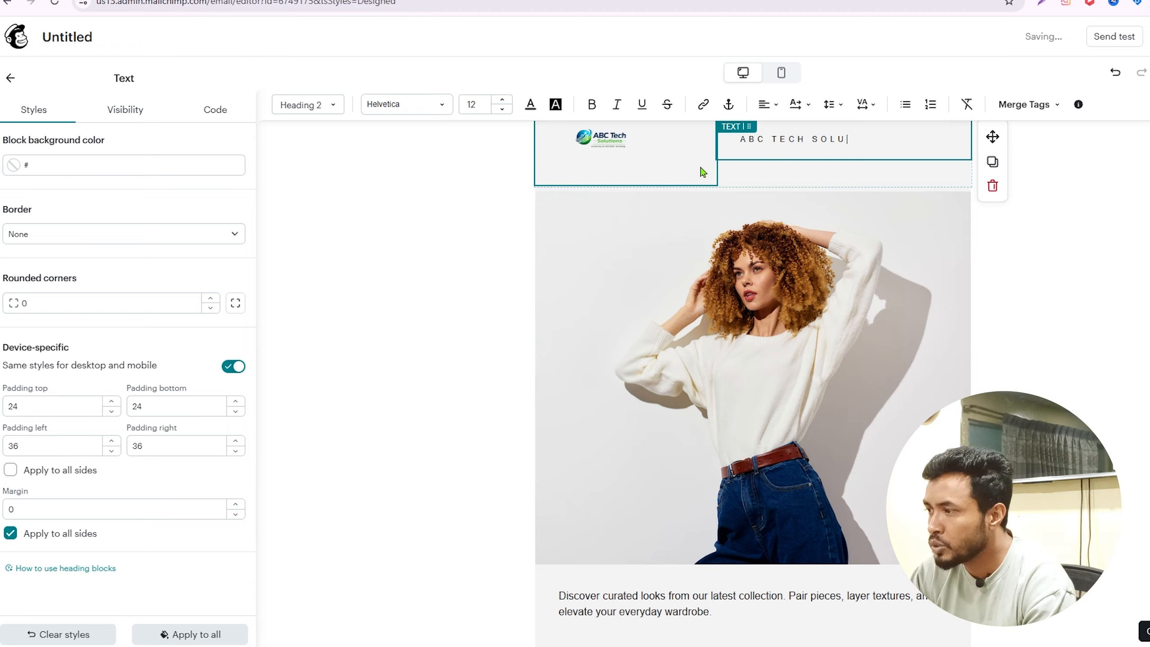
pyautogui.write('TIONS')
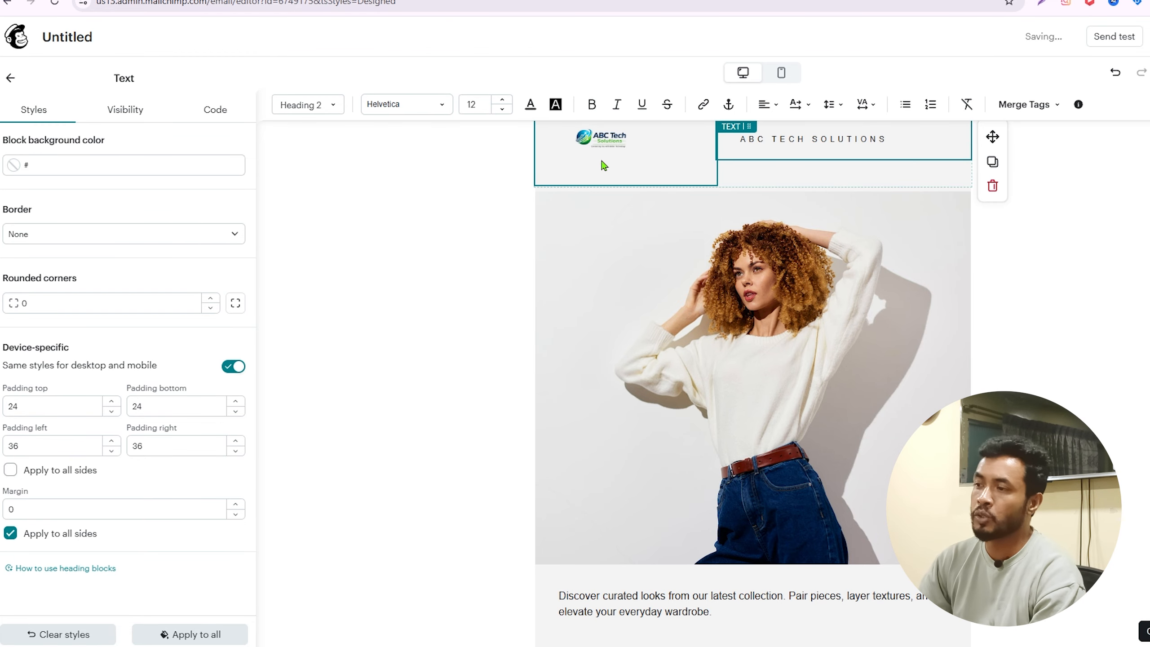
pyautogui.click(605, 166)
pyautogui.click(805, 145)
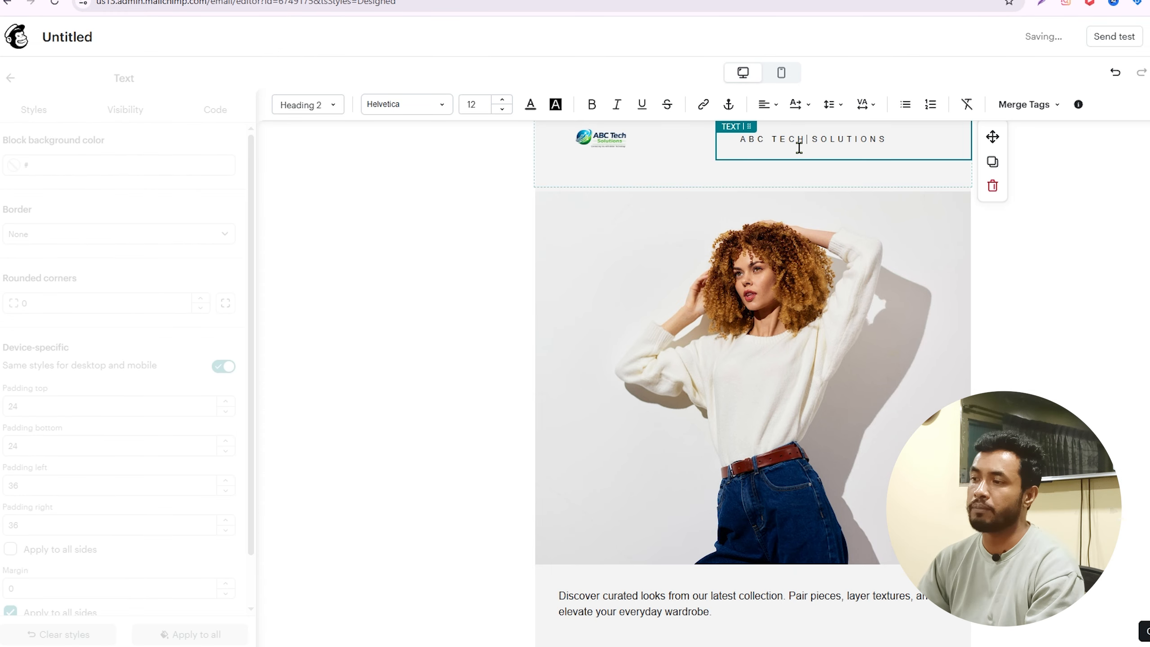
# Step: Copy the tagline "Connecting You with Better Technology" from the existing newsletter's preview and return to the new email's editor
pyautogui.hotkey('ctrl', 'Tab')
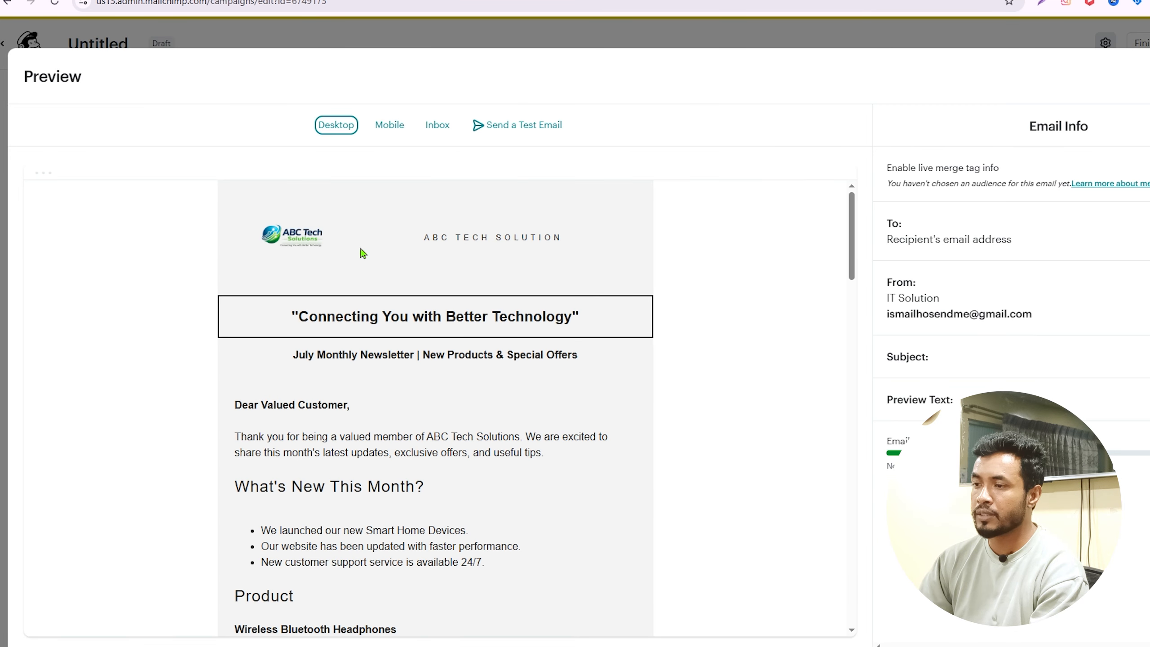
pyautogui.tripleClick(419, 322)
pyautogui.hotkey('ctrl', 'c')
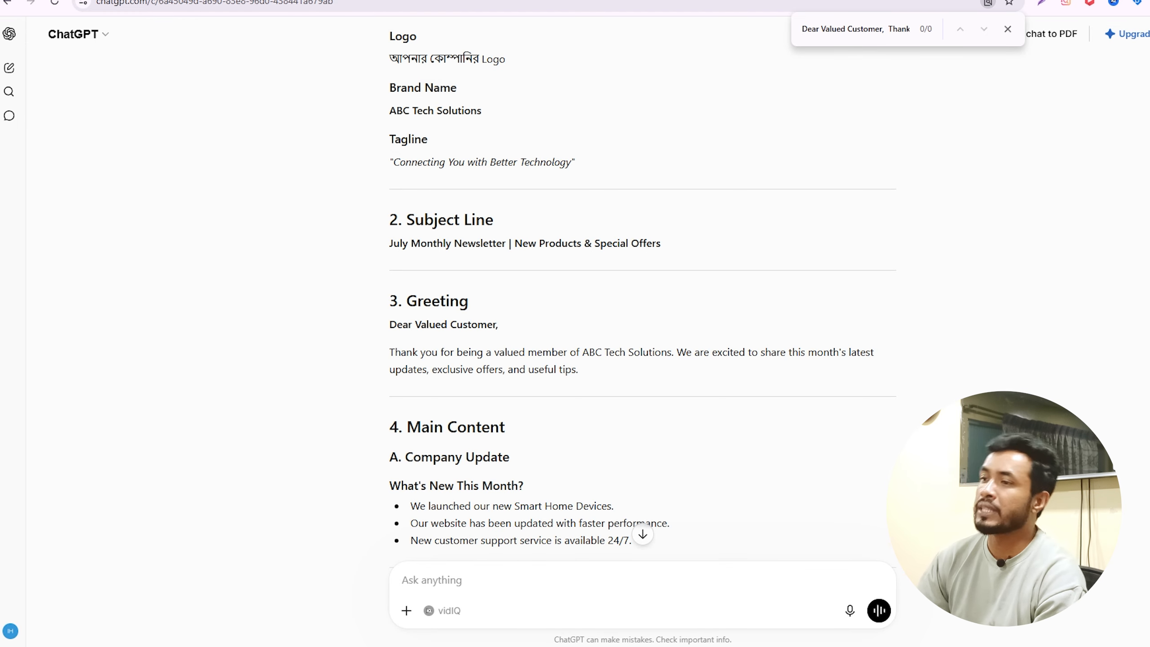
pyautogui.hotkey('ctrl', 'Tab')
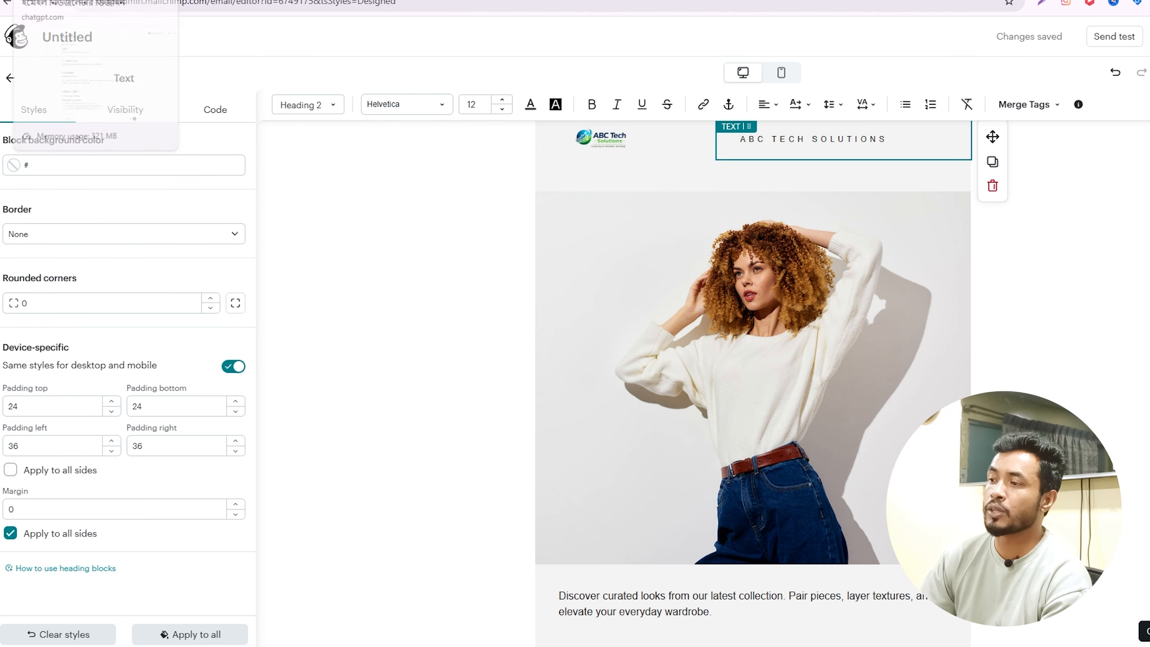
# Step: Remove the large model photo and the "Discover curated looks" paragraph beneath the header
pyautogui.click(771, 190)
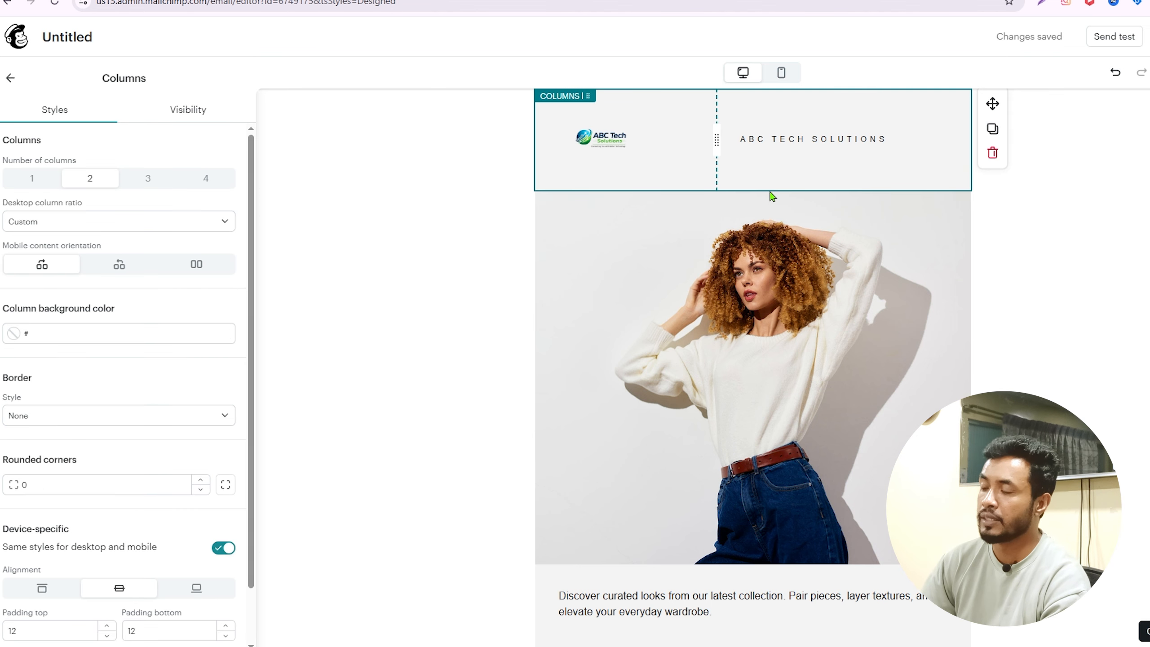
pyautogui.click(944, 223)
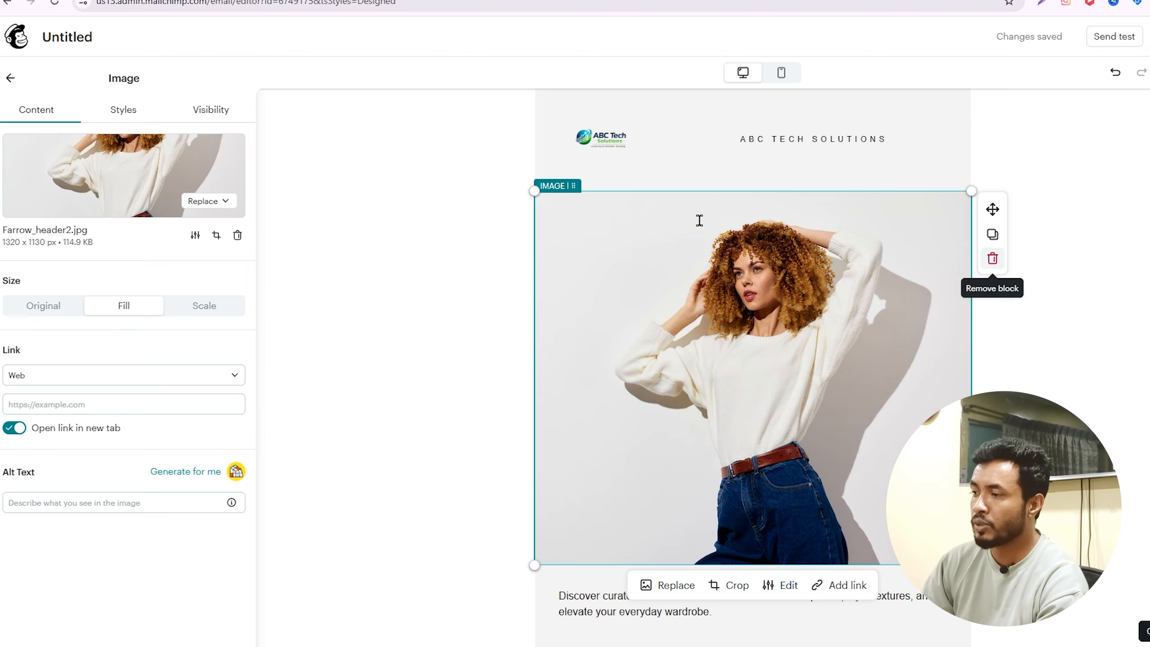
pyautogui.click(727, 207)
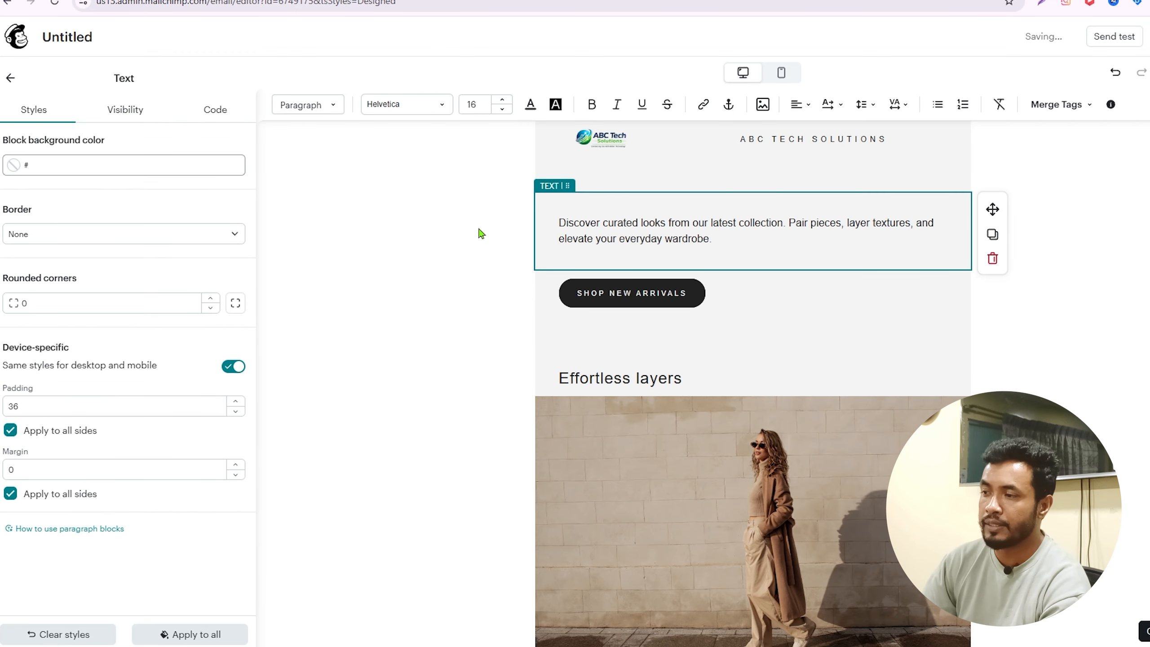
pyautogui.click(992, 258)
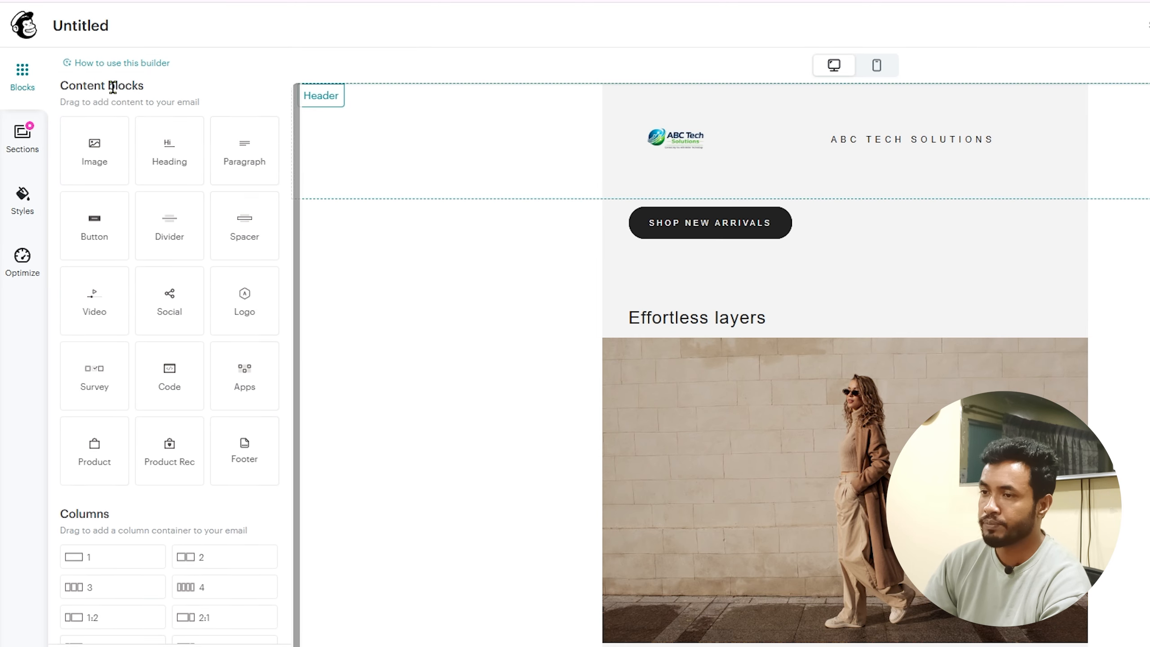
# Step: Add a heading block beneath the header with the copied tagline "Connecting You with Better Technology" and centre it
pyautogui.moveTo(158, 173); pyautogui.dragTo(698, 234)
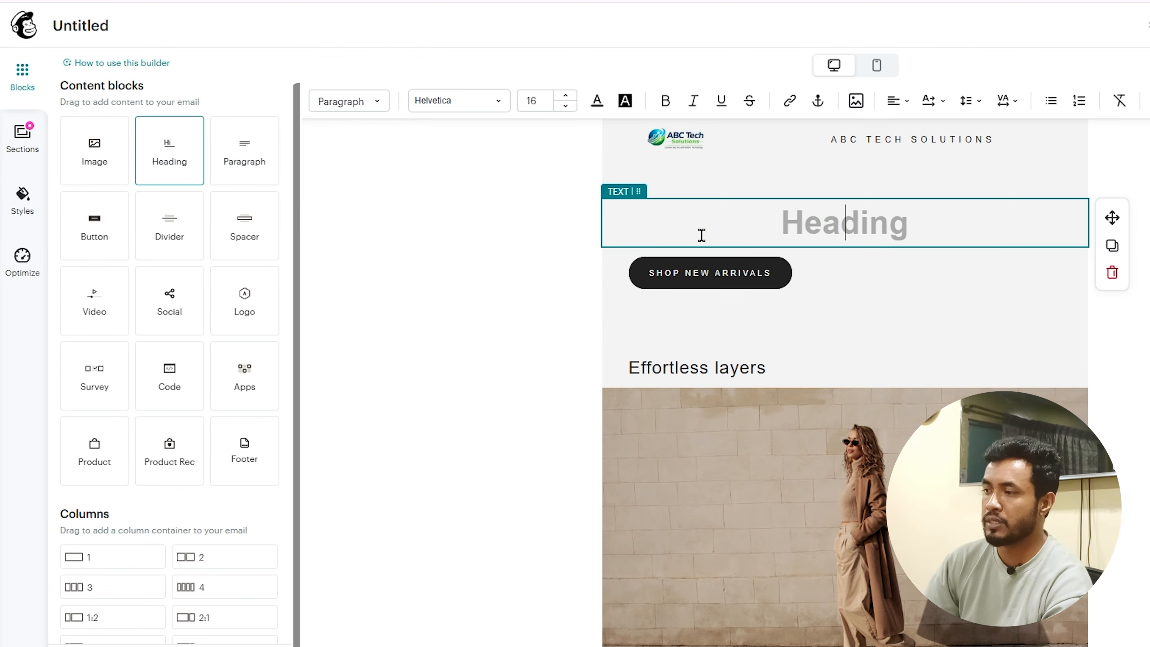
pyautogui.click(860, 226)
pyautogui.hotkey('ctrl', 'v')
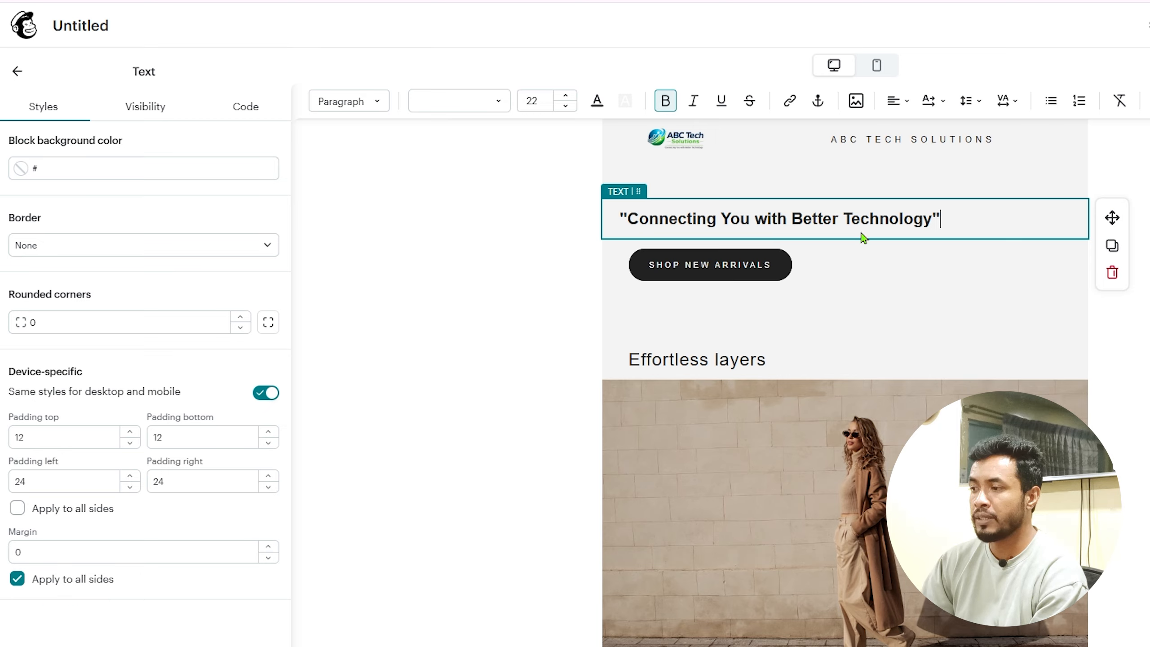
pyautogui.click(898, 100)
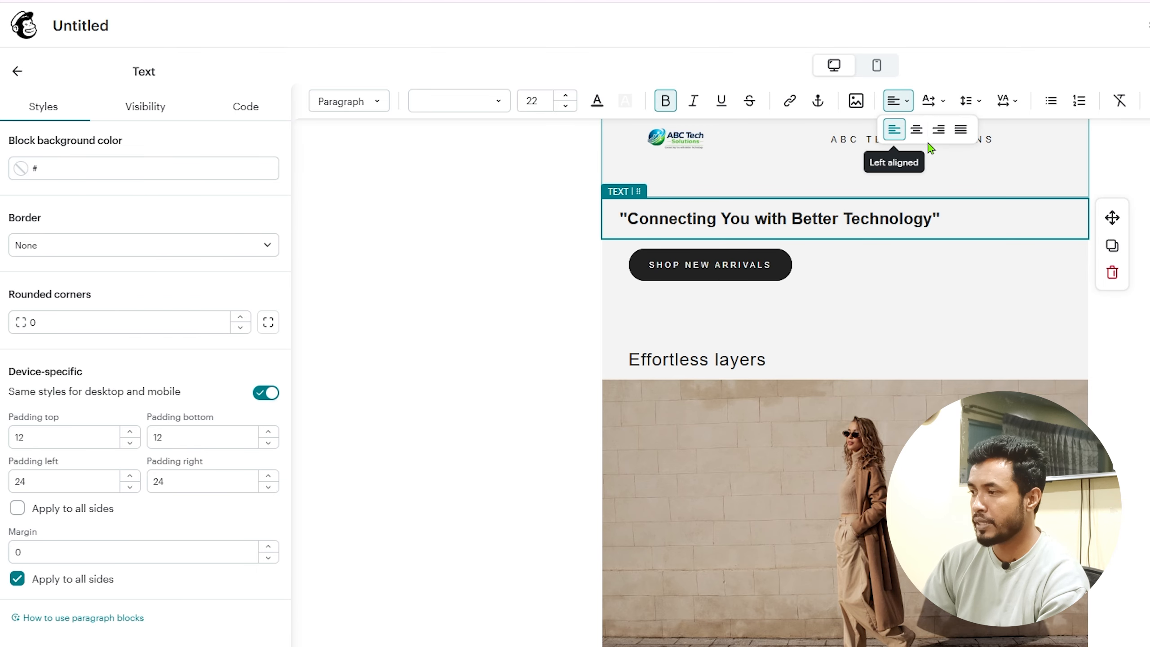
pyautogui.click(916, 129)
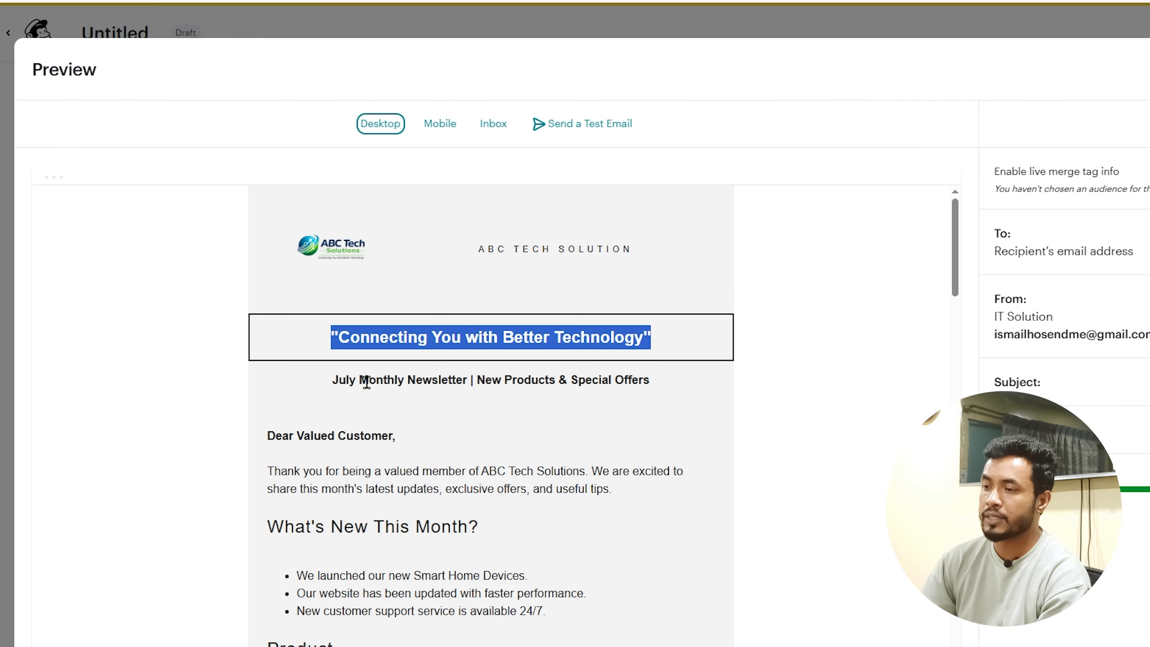
# Step: Copy "July Monthly Newsletter | New Products & Special Offers" from the existing newsletter's preview into a new centred heading beneath the tagline
pyautogui.tripleClick(371, 381)
pyautogui.hotkey('ctrl', 'c')
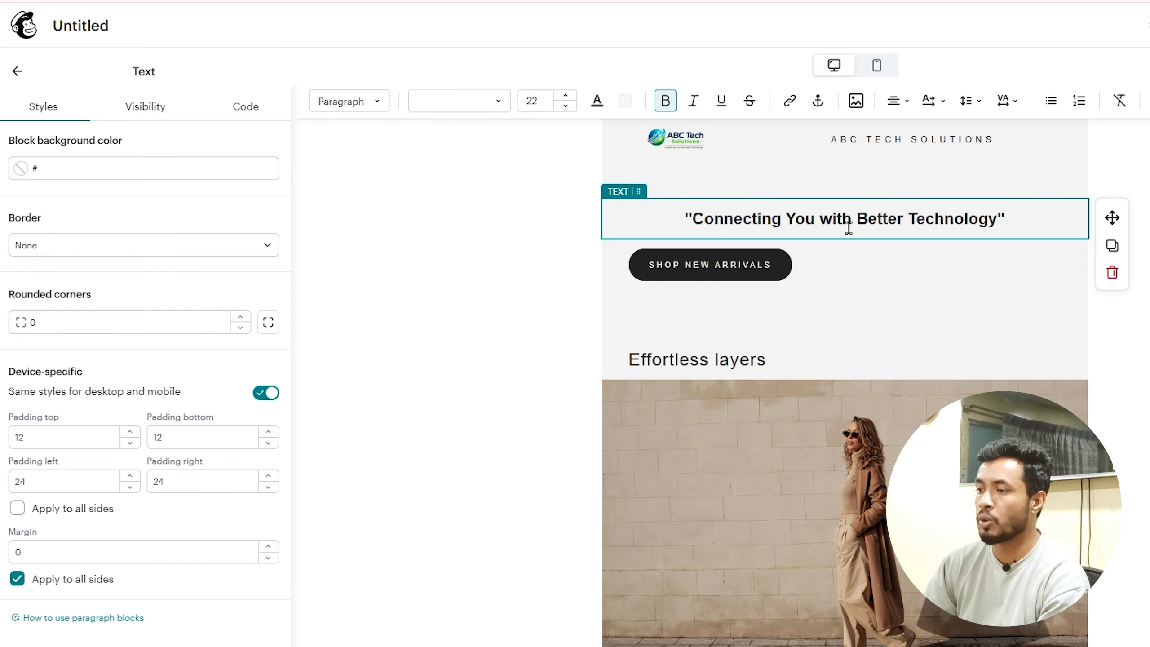
pyautogui.click(17, 71)
pyautogui.moveTo(168, 158); pyautogui.dragTo(846, 249)
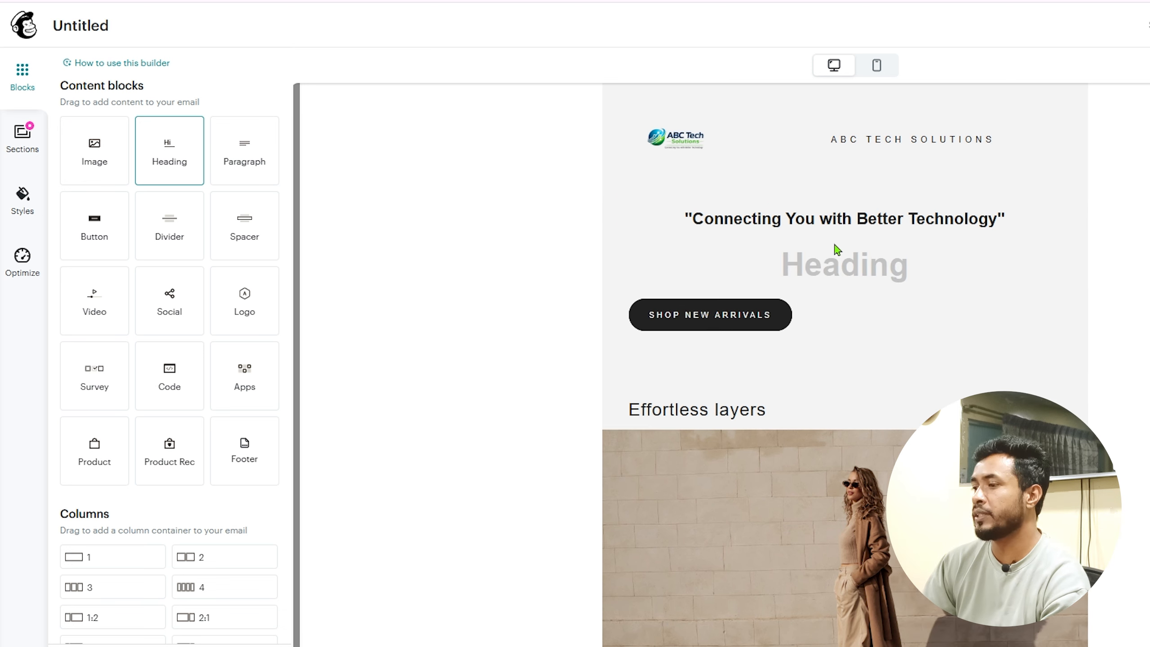
pyautogui.click(820, 270)
pyautogui.hotkey('ctrl', 'v')
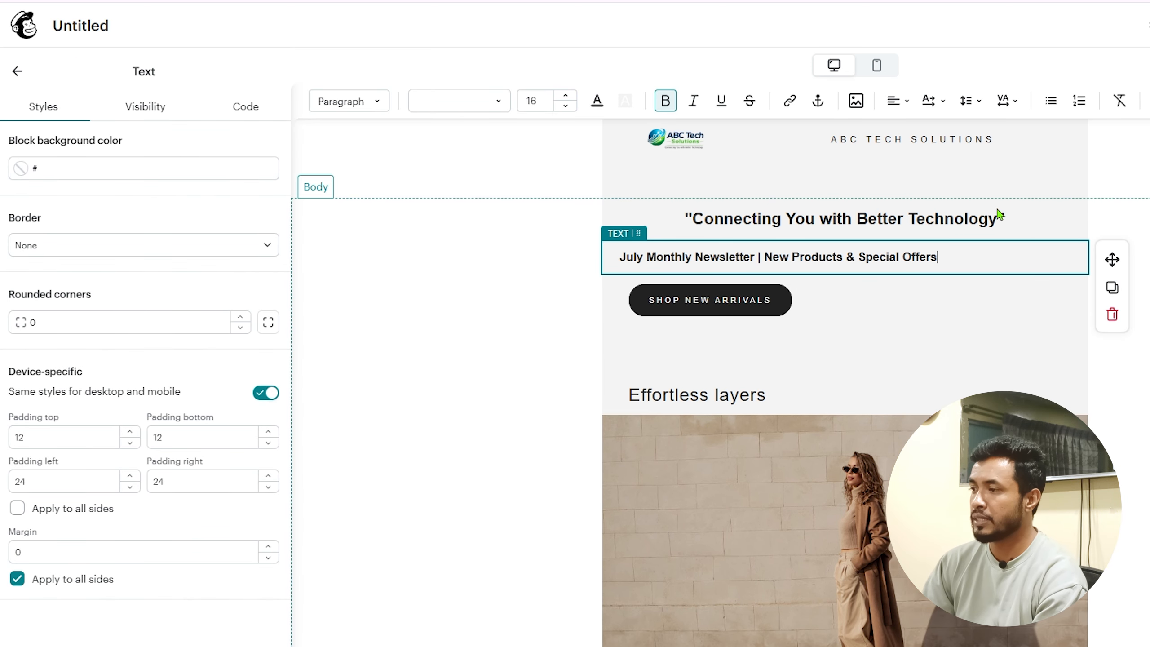
pyautogui.click(912, 139)
pyautogui.click(898, 101)
pyautogui.click(917, 133)
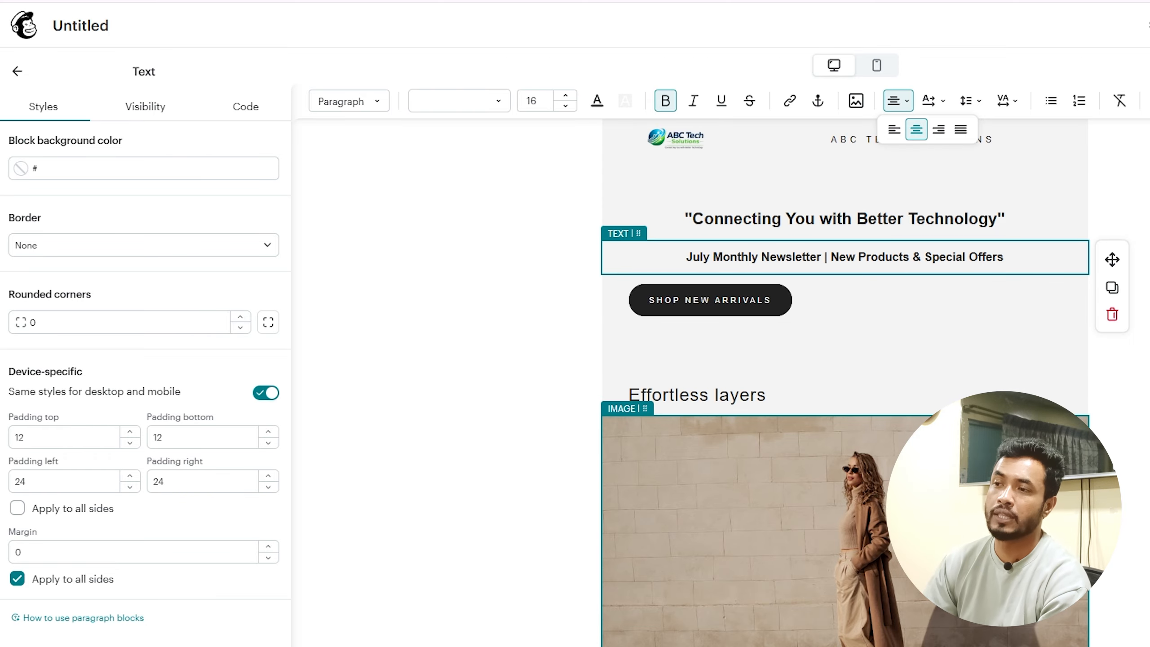
# Step: Copy the body text from "Dear Valued Customer," through promo code SAVE20 in the existing newsletter's preview into a new paragraph block beneath the headings
pyautogui.hotkey('alt', 'Tab')
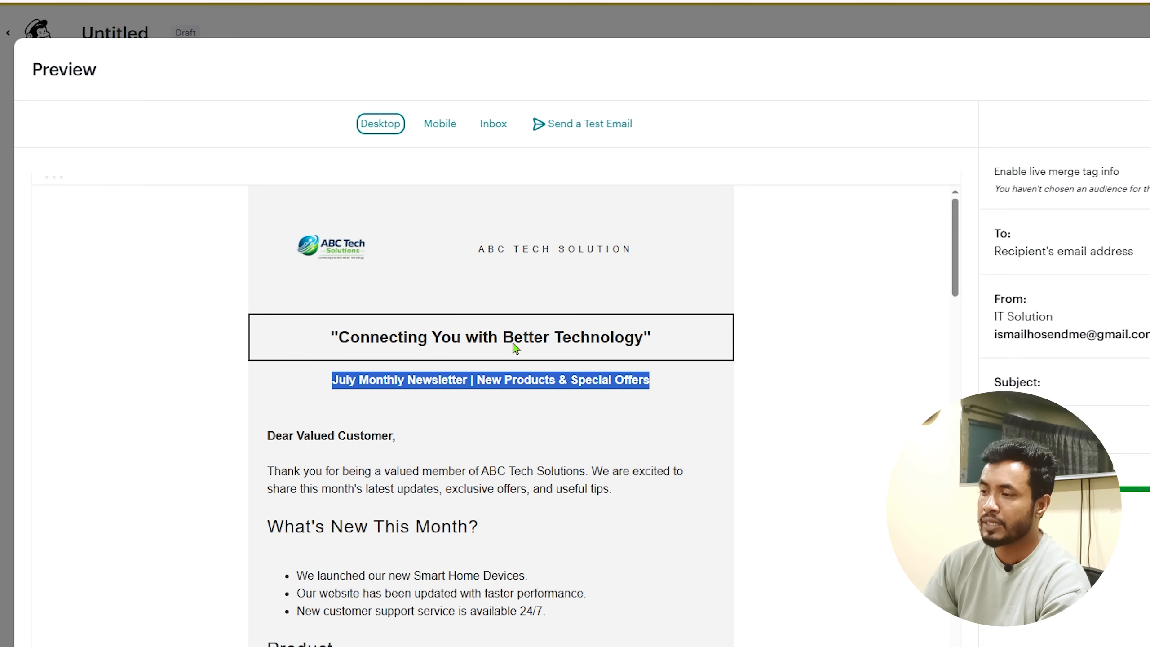
pyautogui.click(344, 460)
pyautogui.moveTo(268, 434); pyautogui.dragTo(381, 599)
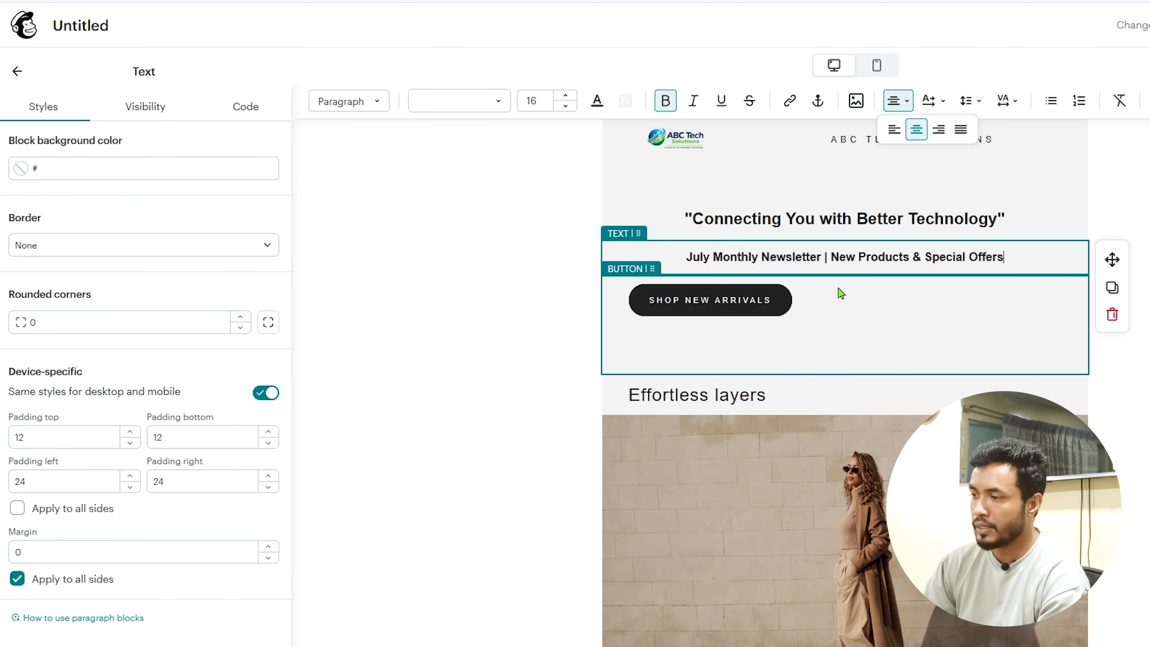
pyautogui.click(863, 285)
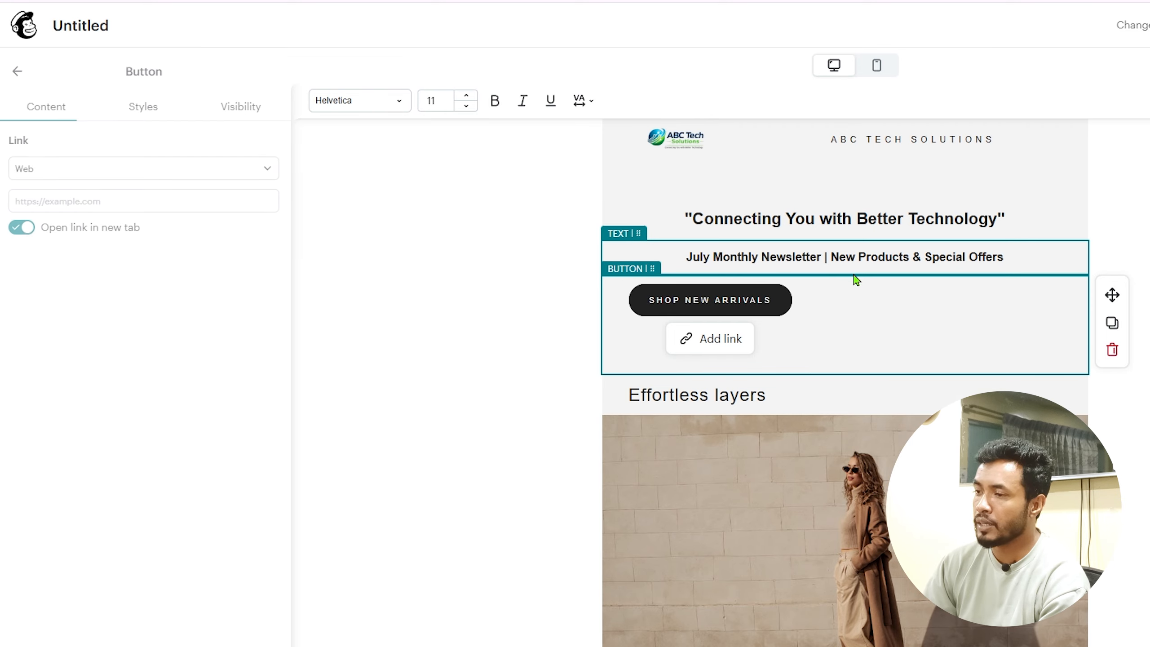
pyautogui.click(17, 75)
pyautogui.moveTo(245, 163); pyautogui.dragTo(883, 282)
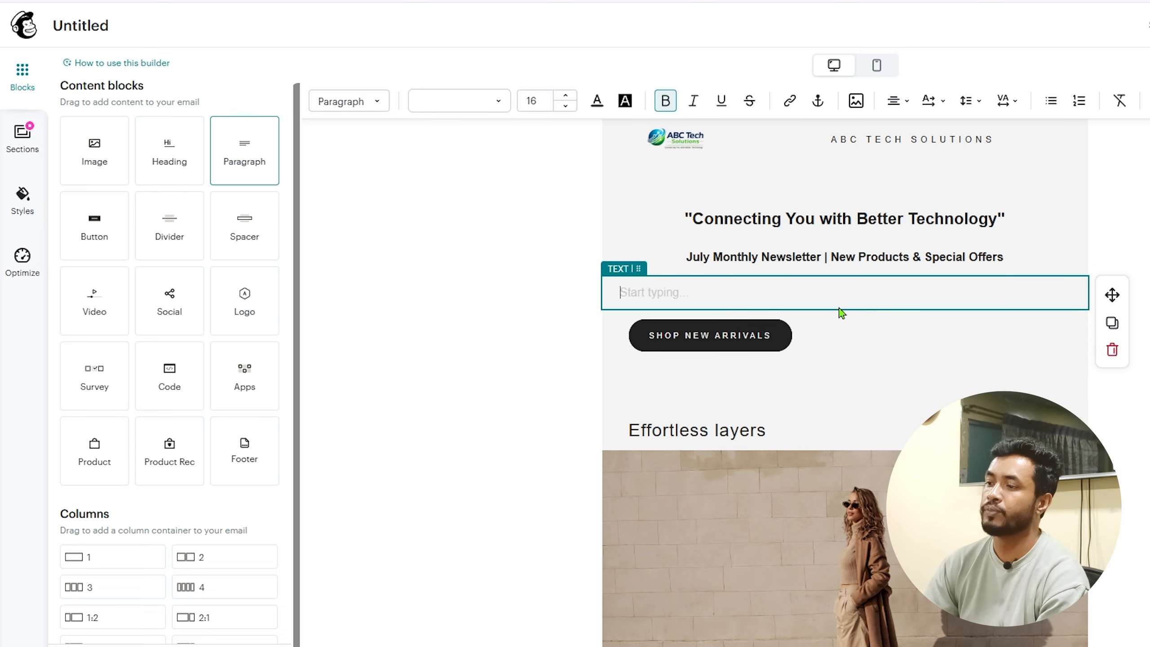
pyautogui.hotkey('ctrl', 'v')
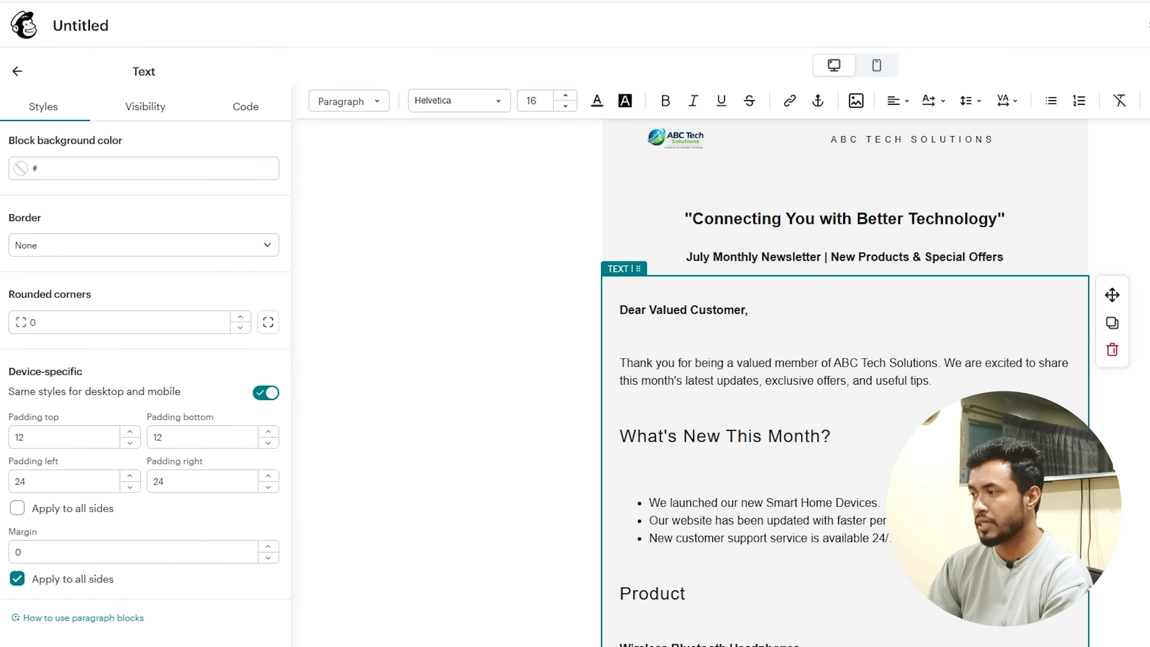
# Step: Copy the button text "Visit Our Website" from the Call To Action section of the newsletter copy in ChatGPT
pyautogui.scroll(-15, 845, 383)
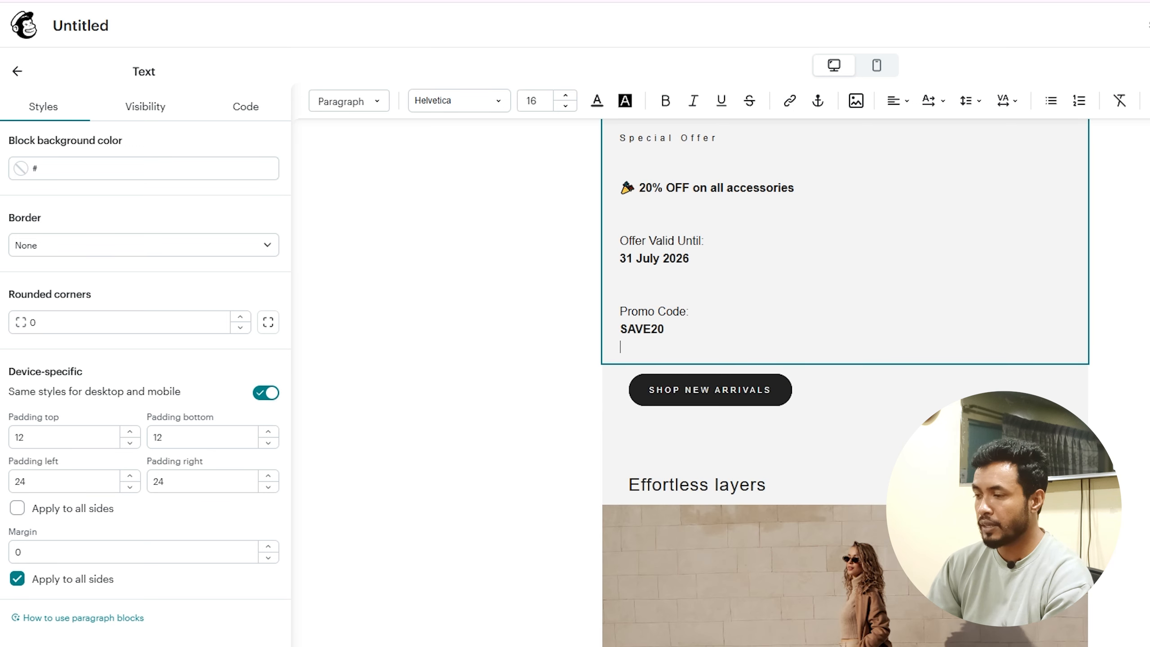
pyautogui.click(735, 390)
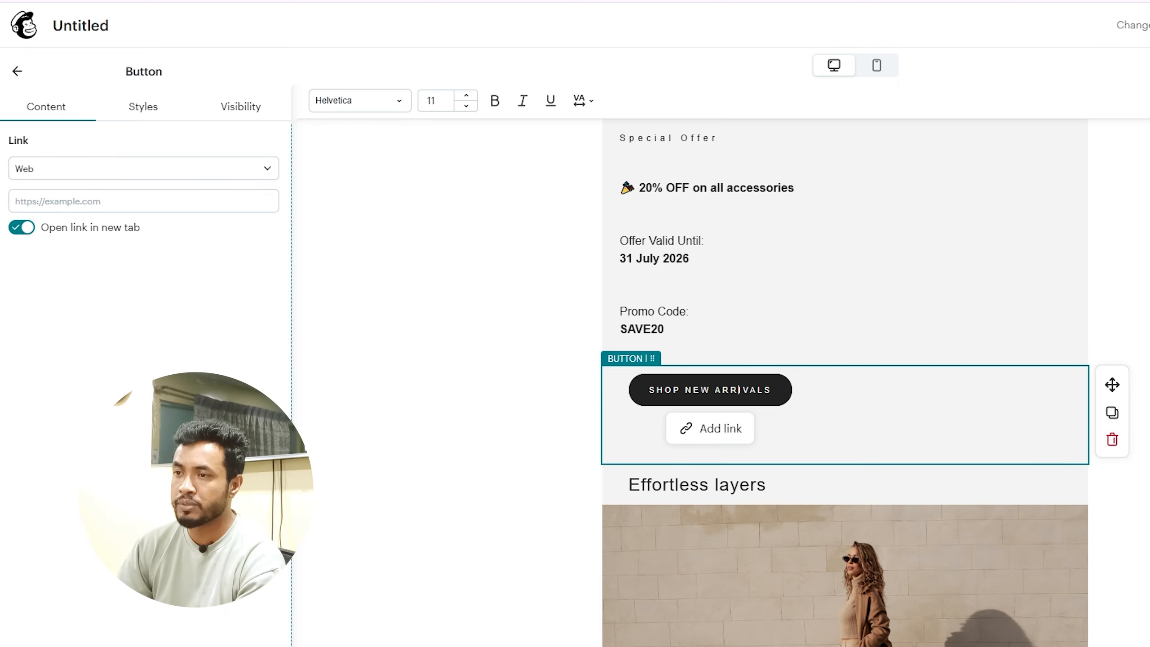
pyautogui.hotkey('ctrl', 'Tab')
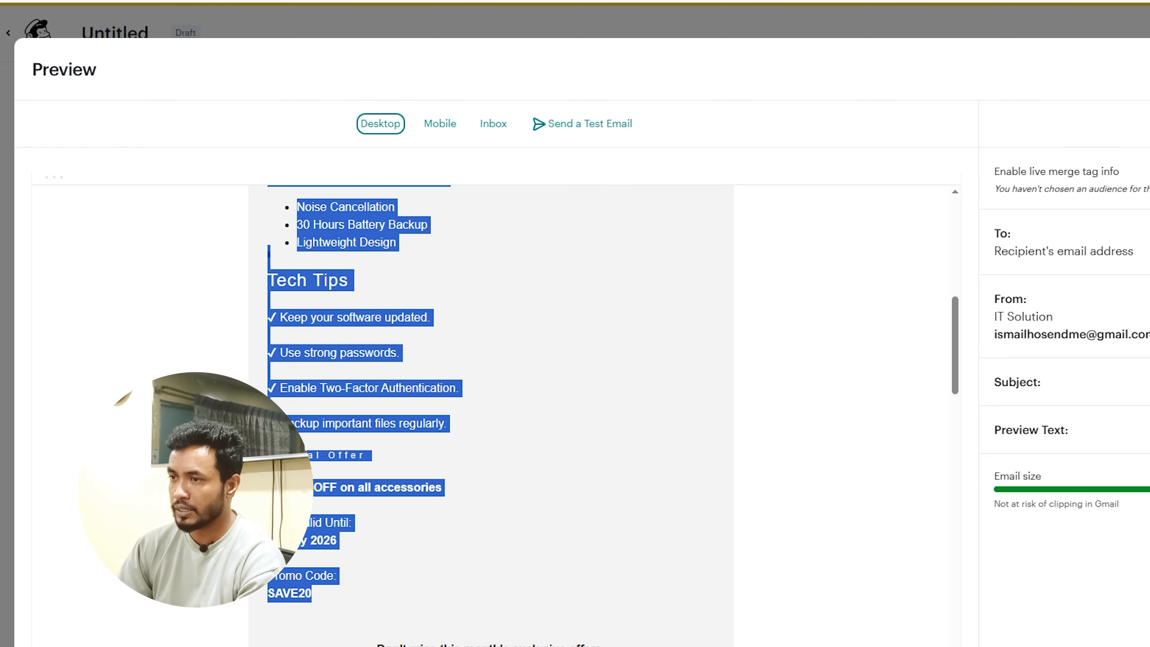
pyautogui.click(411, 278)
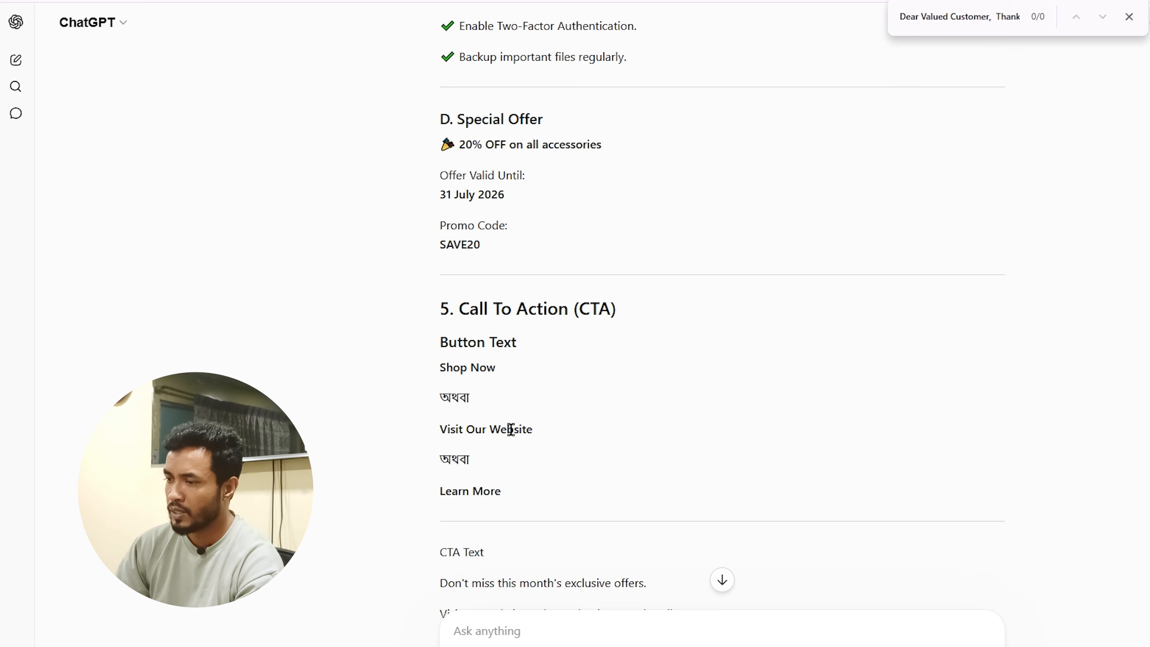
pyautogui.tripleClick(511, 429)
pyautogui.hotkey('ctrl', 'c')
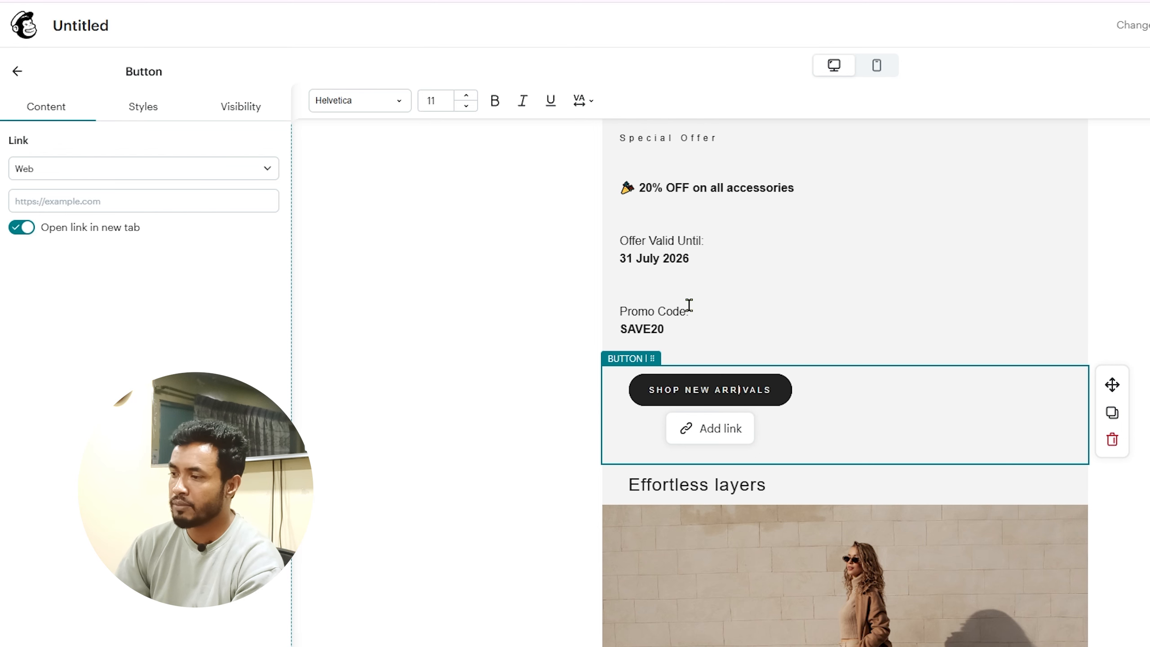
# Step: Replace the "SHOP NEW ARRIVALS" button beneath the promo code with a new button labelled "Visit Our Website"
pyautogui.click(1113, 440)
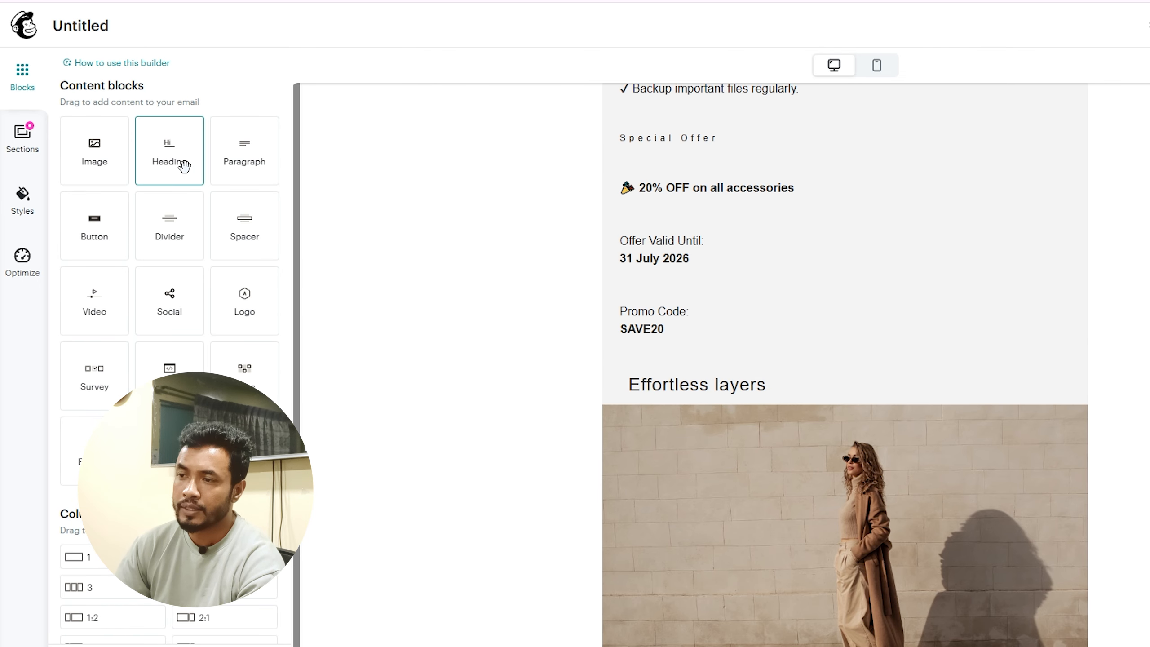
pyautogui.moveTo(93, 231); pyautogui.dragTo(763, 369)
pyautogui.click(693, 389)
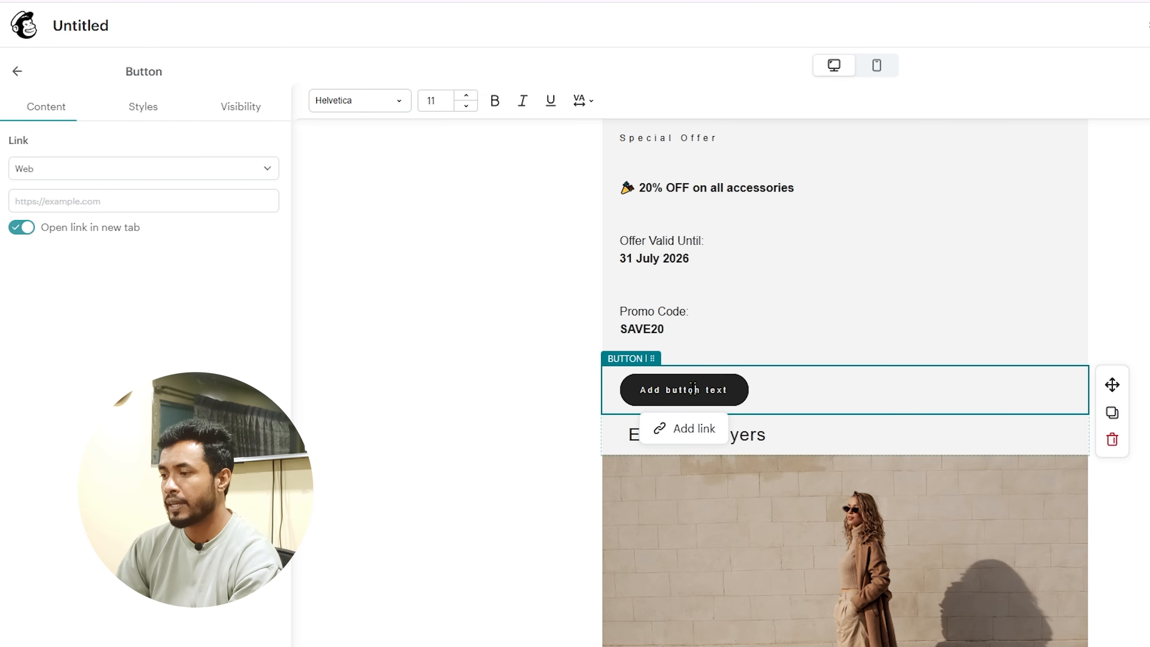
pyautogui.hotkey('ctrl', 'v')
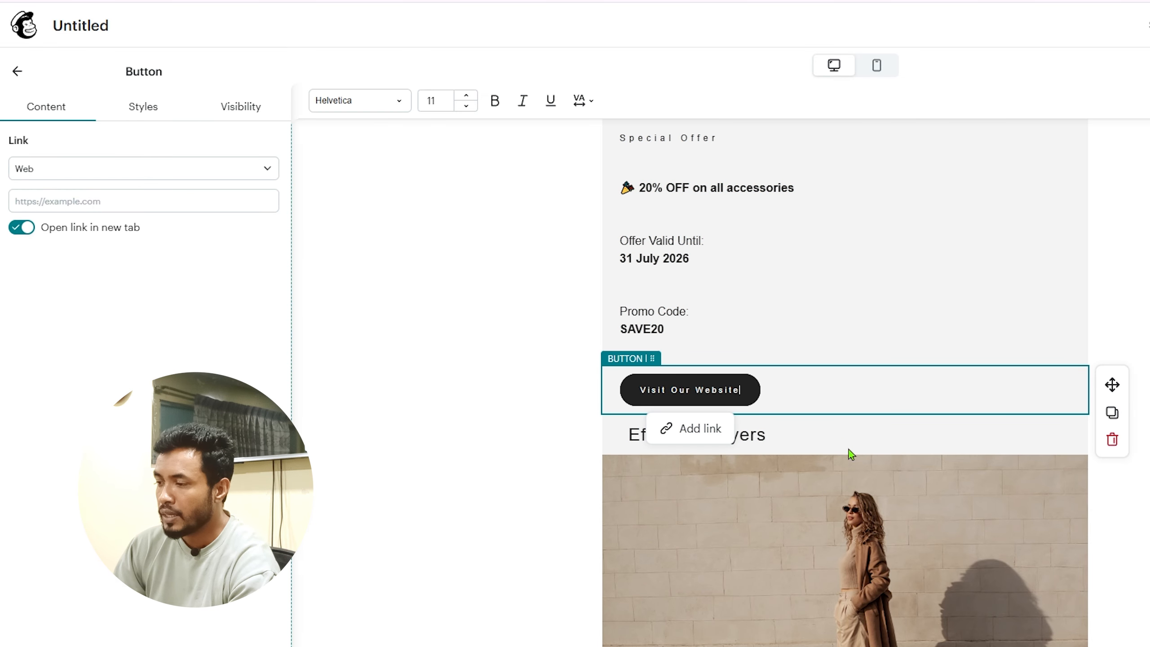
# Step: Link the "Visit Our Website" button to the owner's website URL and save the link
pyautogui.click(689, 430)
pyautogui.click(667, 506)
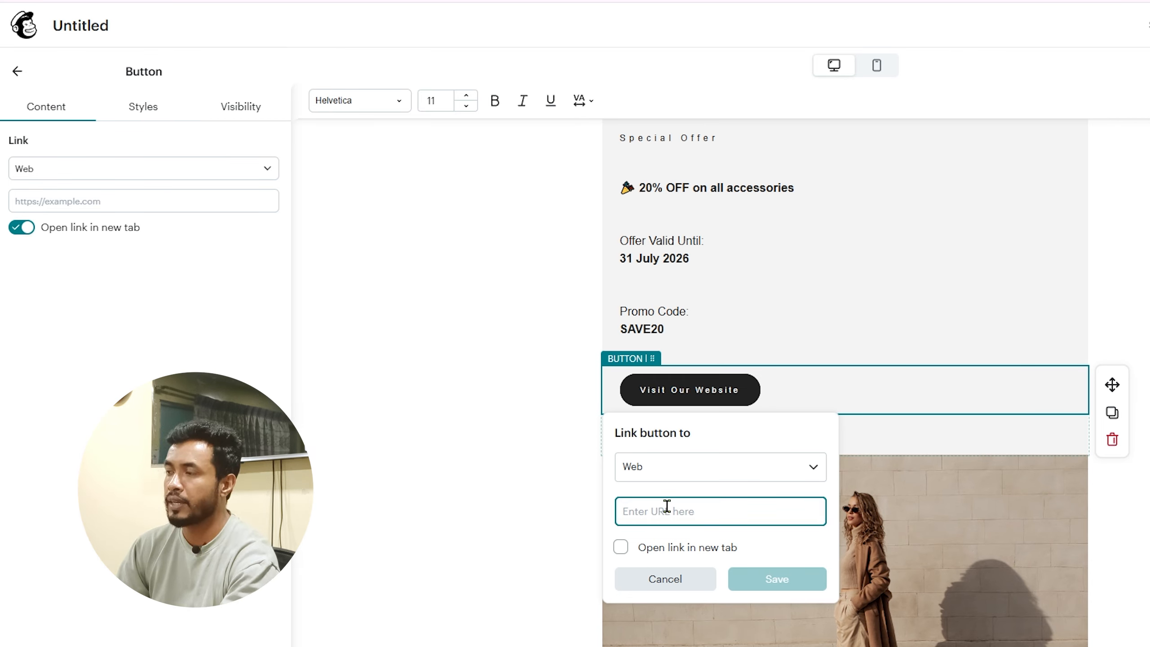
pyautogui.write('WWW')
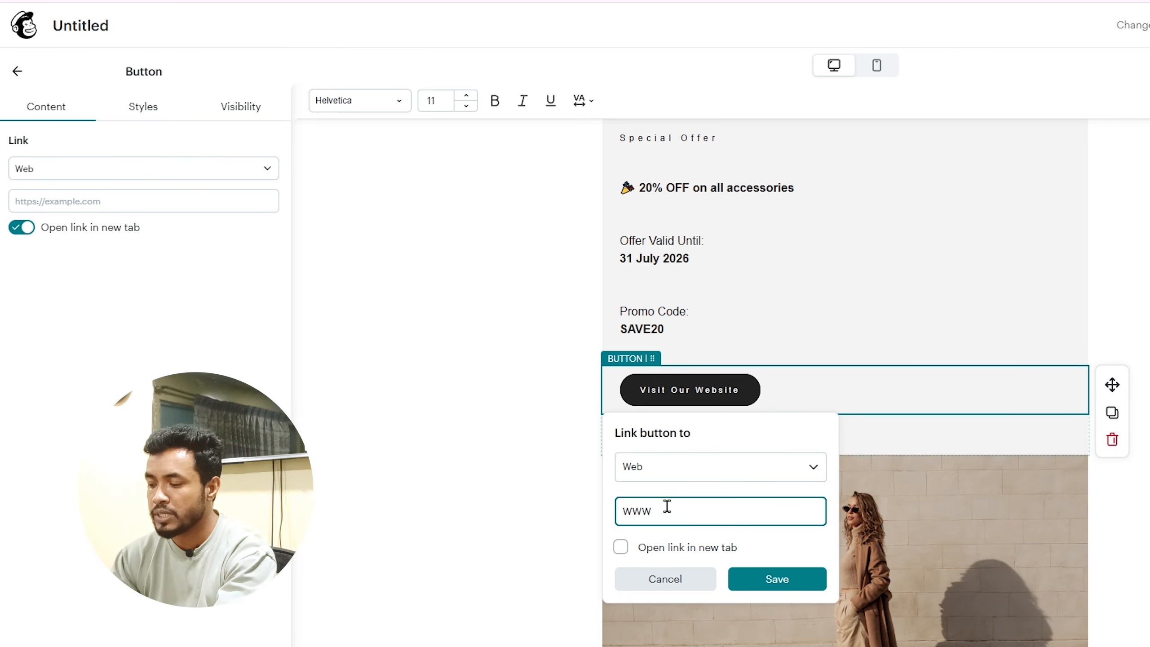
pyautogui.press('BackSpace')
pyautogui.press('BackSpace')
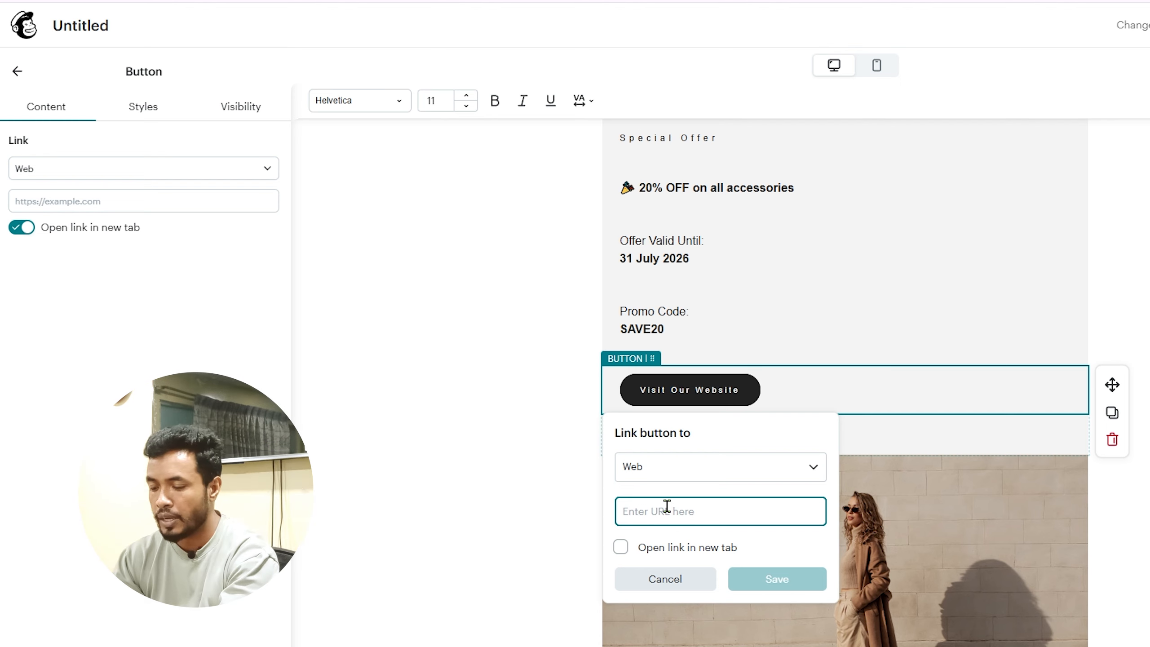
pyautogui.write('www.ismailhosen')
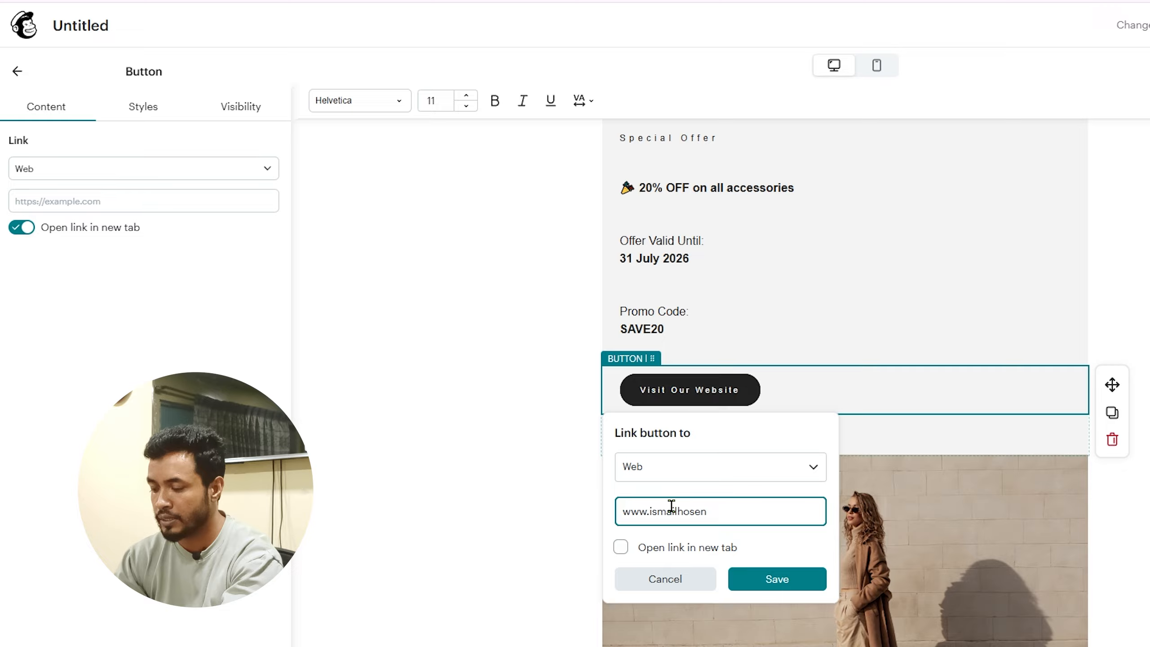
pyautogui.click(665, 556)
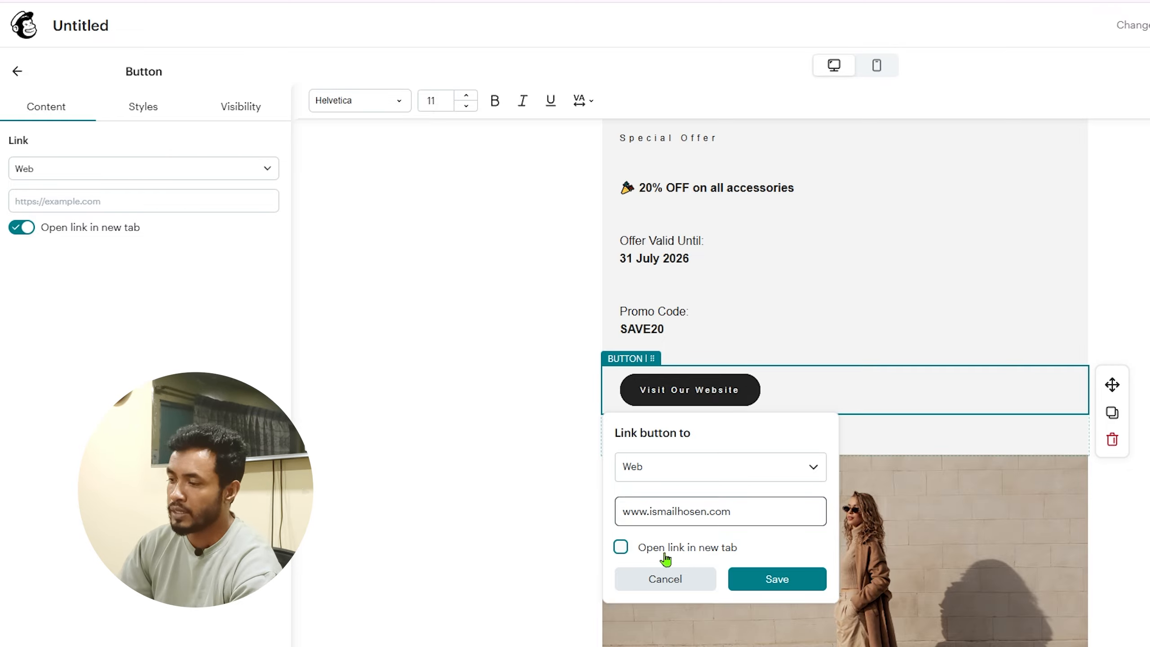
pyautogui.click(768, 583)
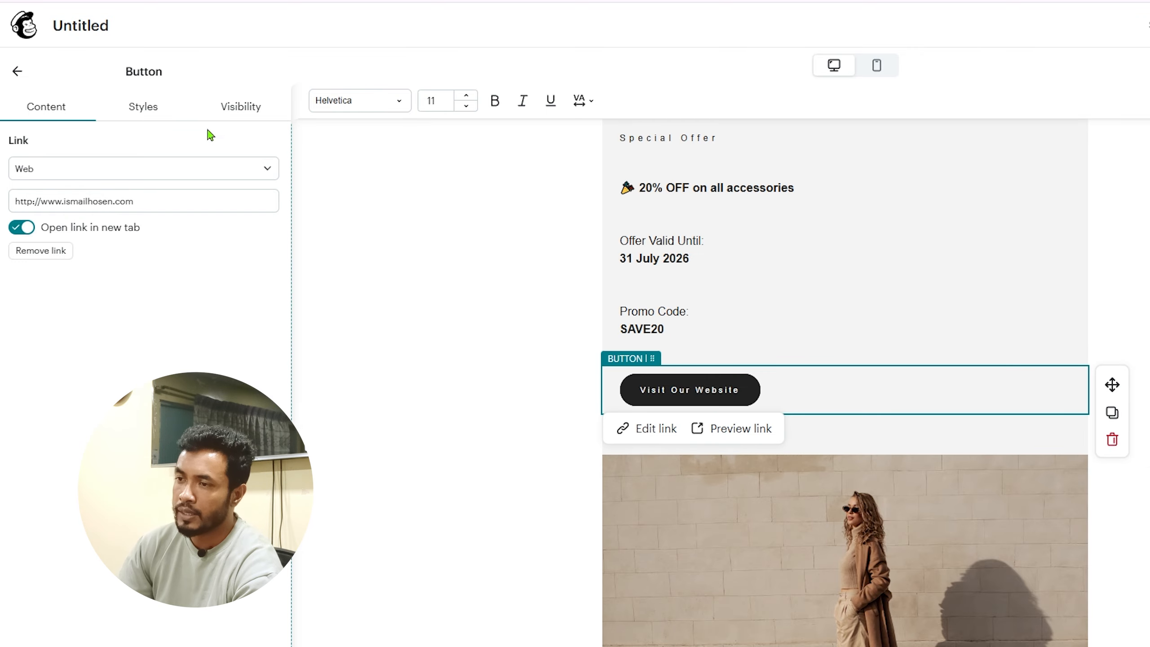
# Step: Centre the "Visit Our Website" button in its block and make its text bold
pyautogui.click(143, 107)
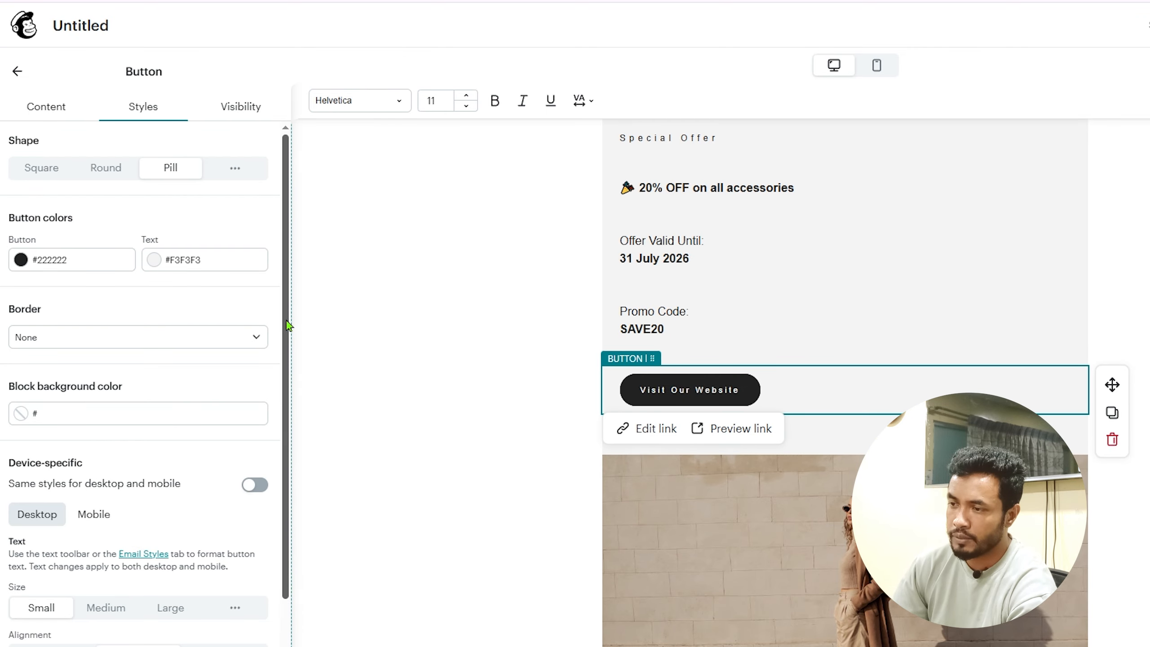
pyautogui.scroll(-3, 289, 326)
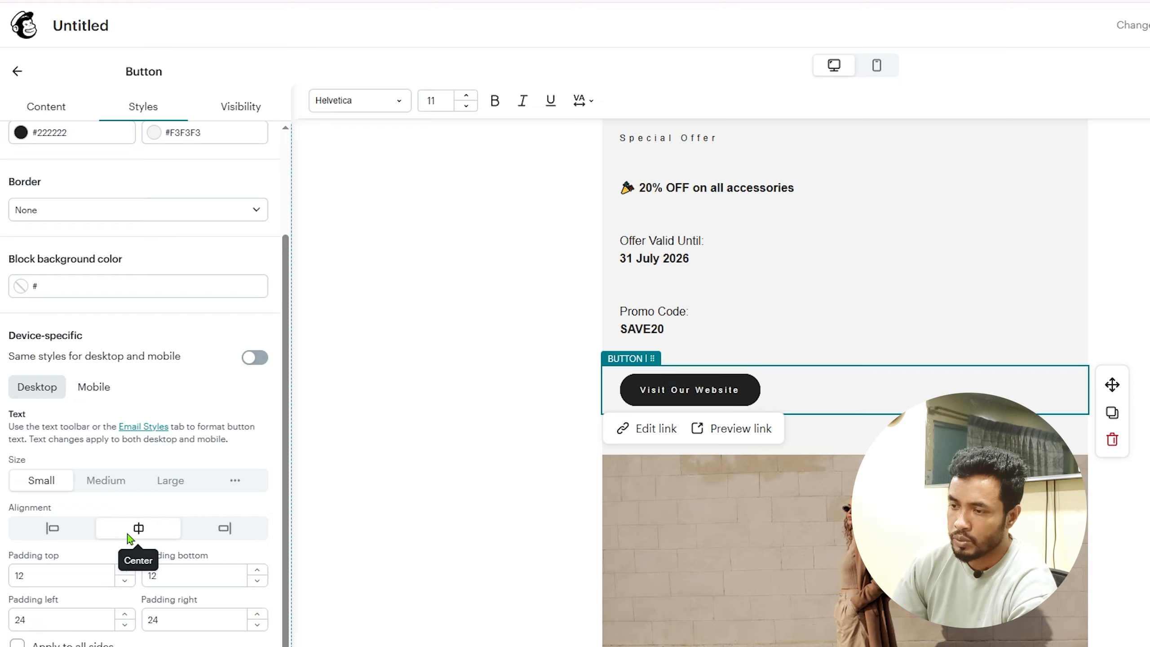
pyautogui.click(130, 538)
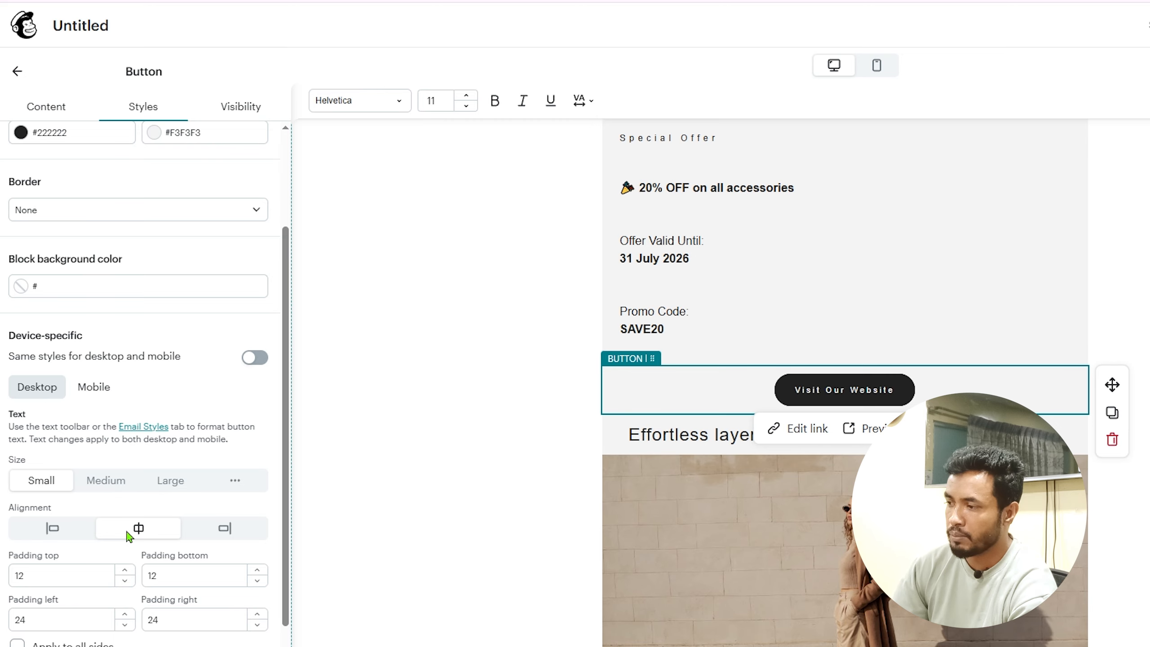
pyautogui.tripleClick(823, 388)
pyautogui.click(493, 102)
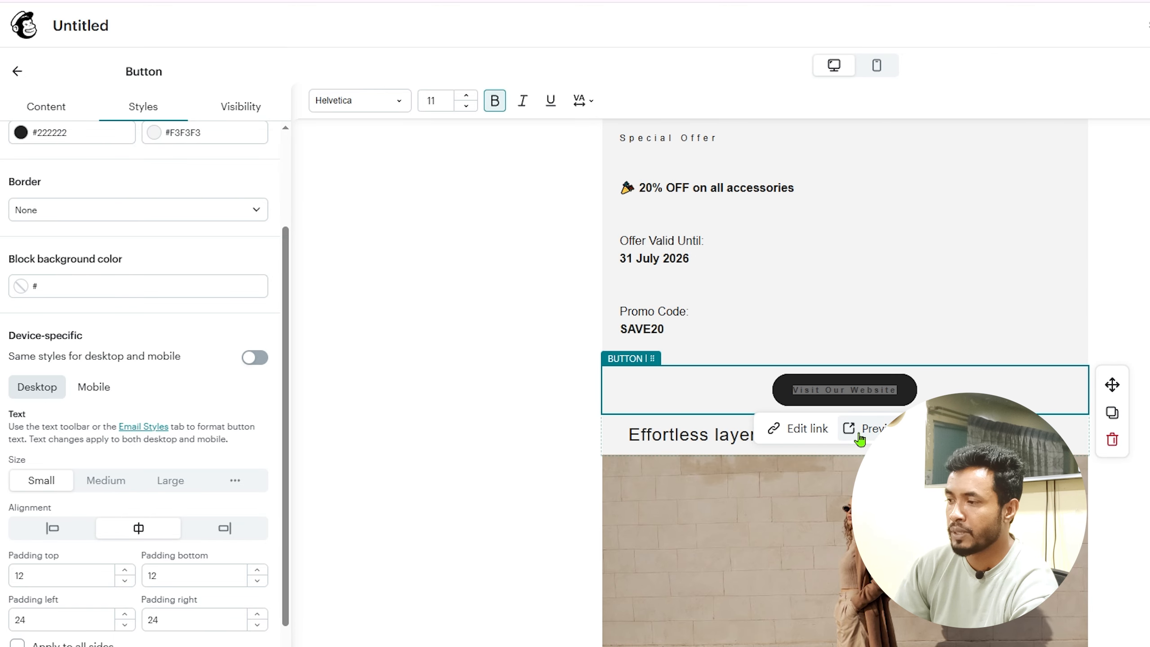
pyautogui.click(977, 387)
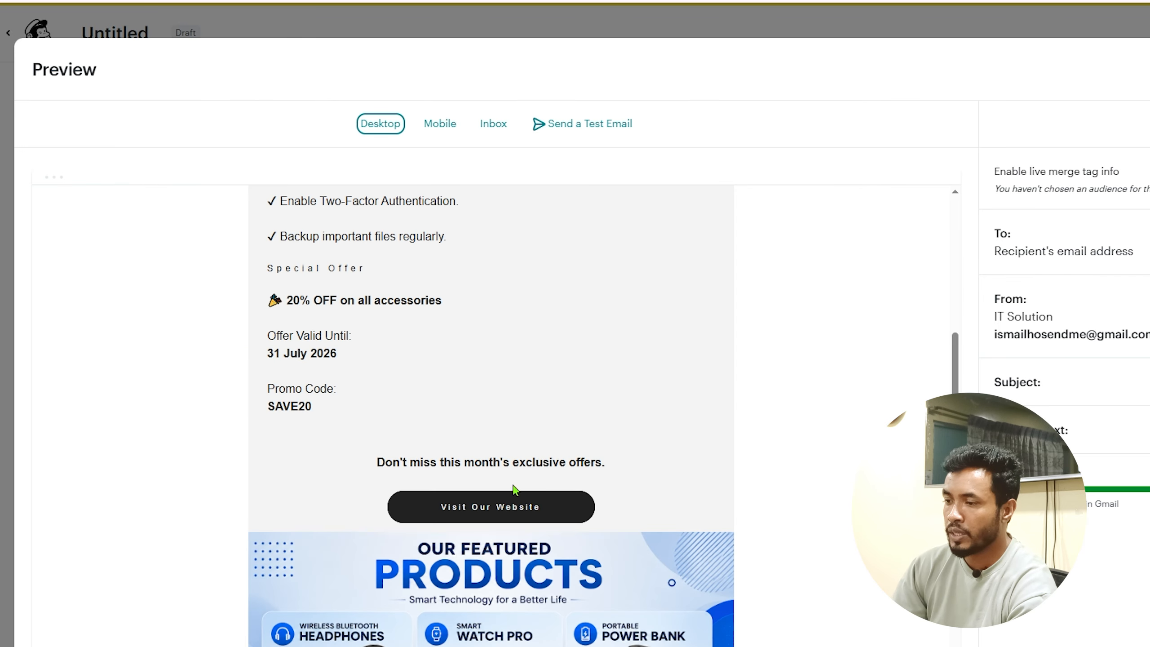
# Step: Copy the call-to-action sentence "Don't miss this month's exclusive offers." from the newsletter copy in ChatGPT
pyautogui.scroll(-3, 492, 408)
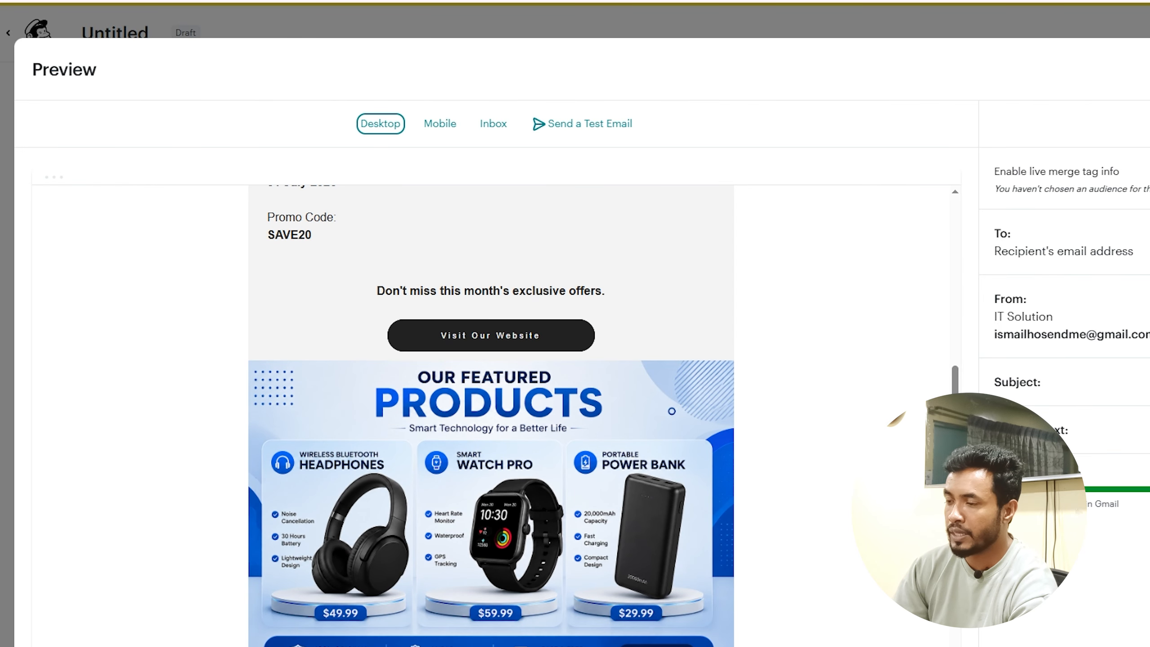
pyautogui.tripleClick(451, 295)
pyautogui.hotkey('ctrl', 'c')
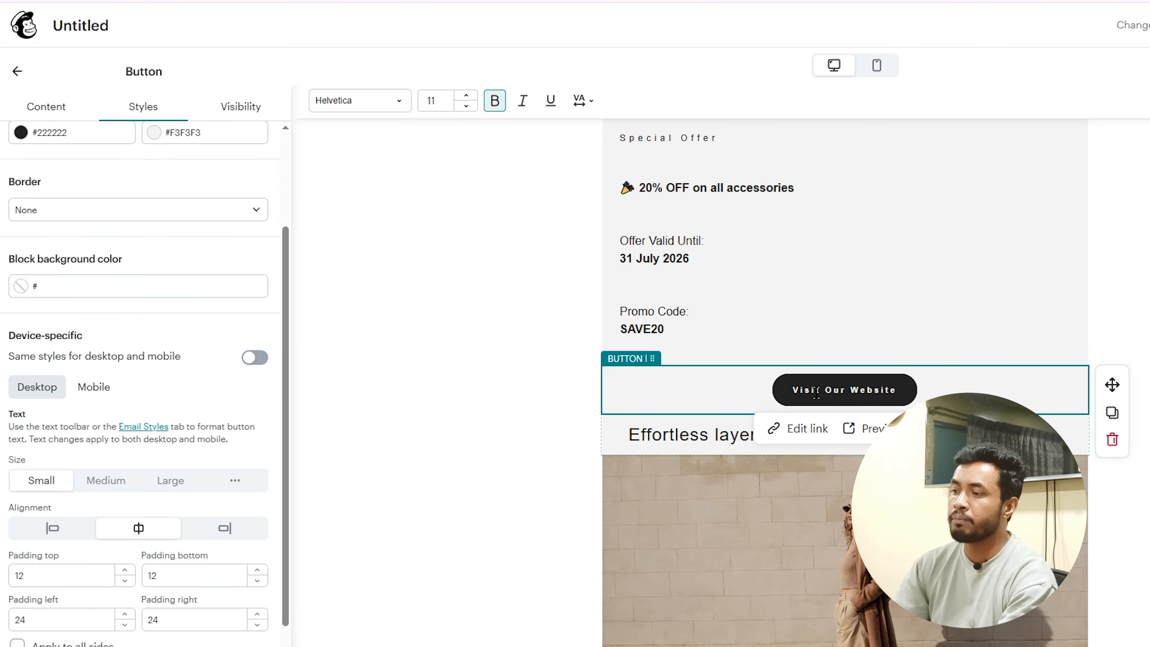
# Step: Add a centred text block above the "Visit Our Website" button reading "Don't miss this month's exclusive offers."
pyautogui.click(45, 107)
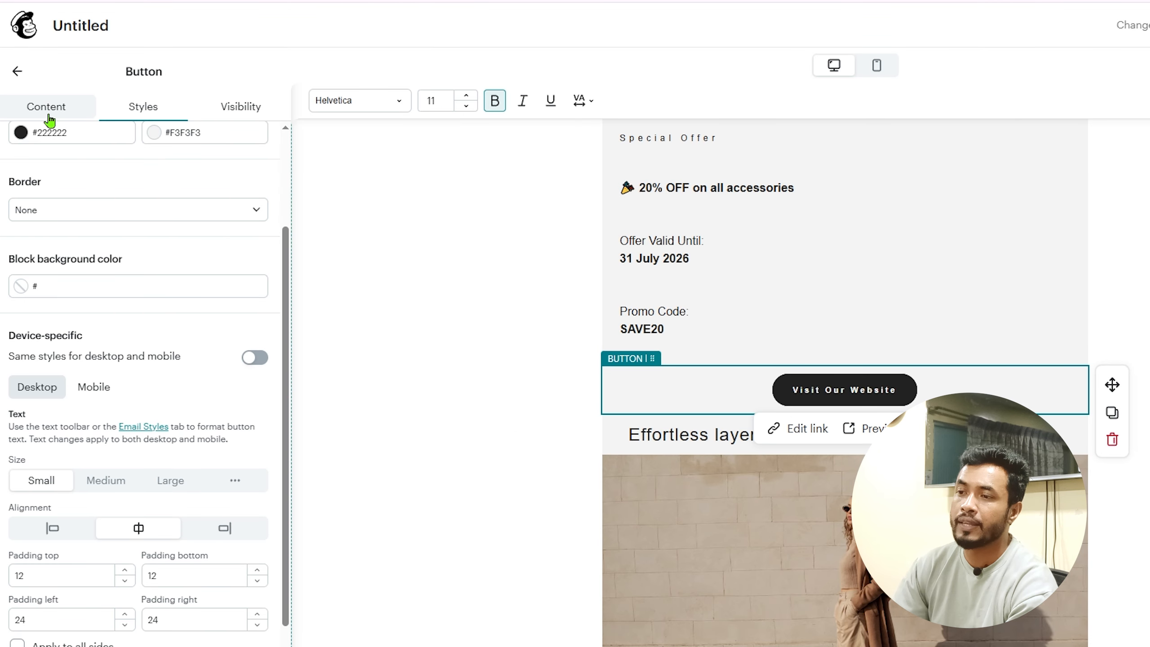
pyautogui.click(18, 73)
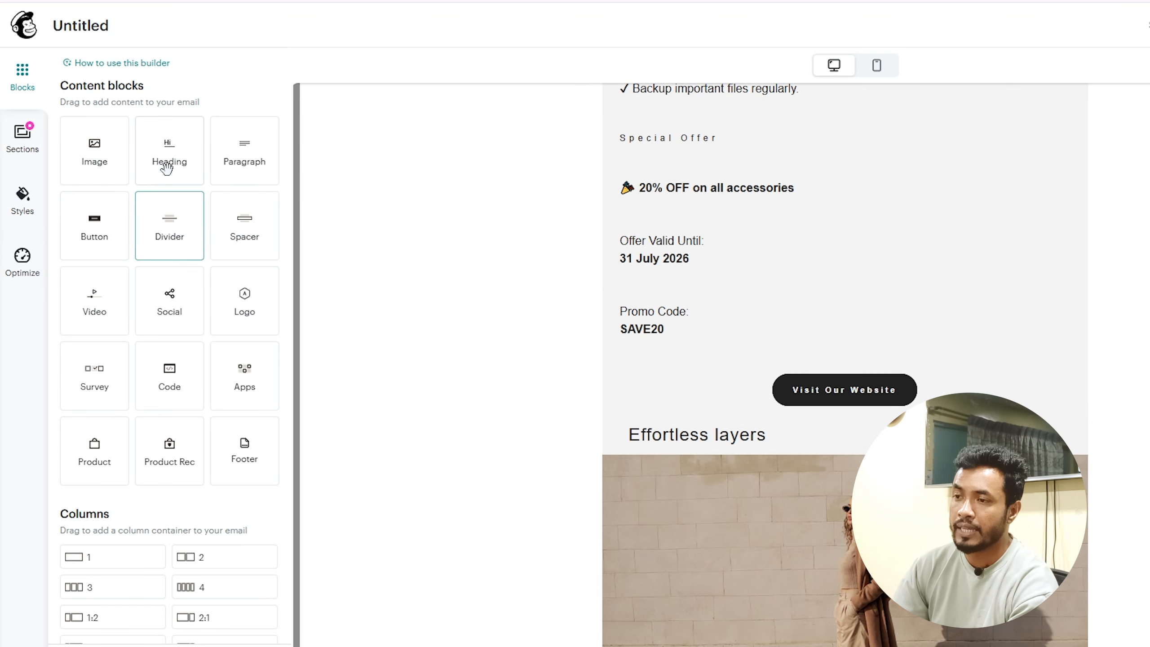
pyautogui.moveTo(534, 267); pyautogui.dragTo(829, 376)
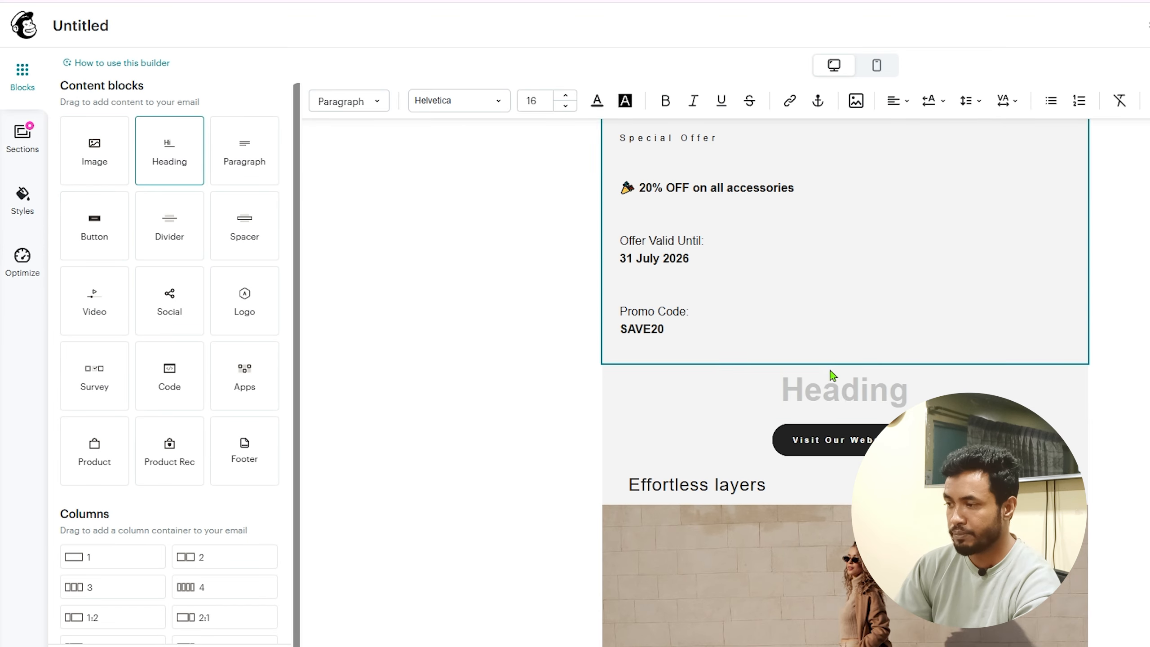
pyautogui.hotkey('ctrl', 'v')
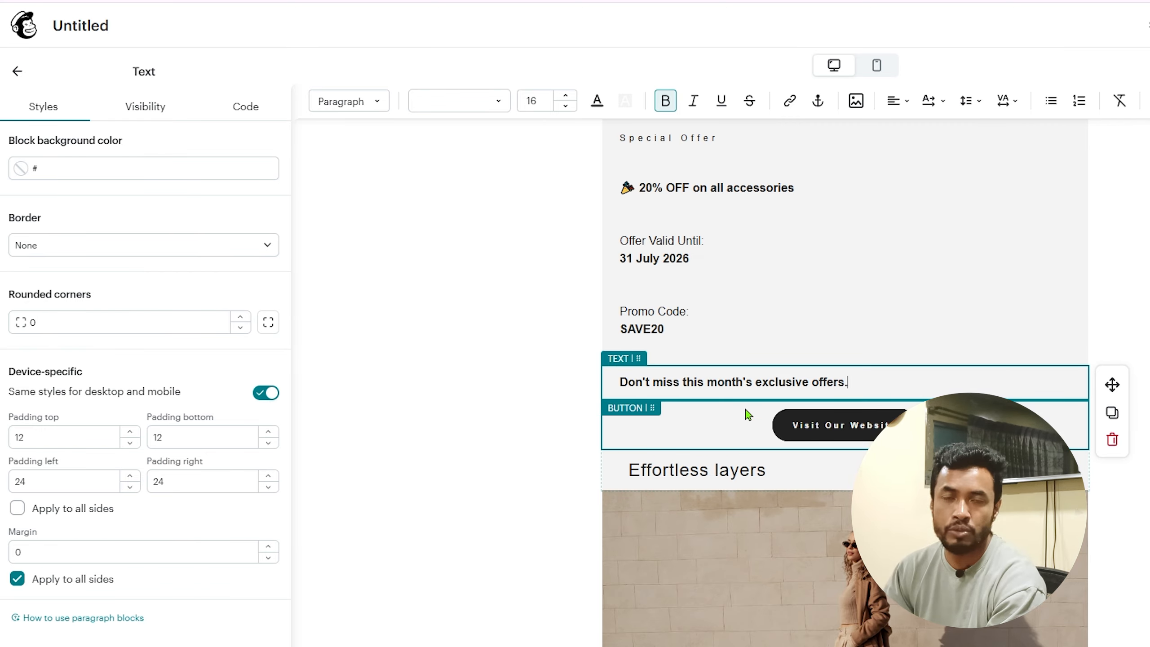
pyautogui.click(897, 101)
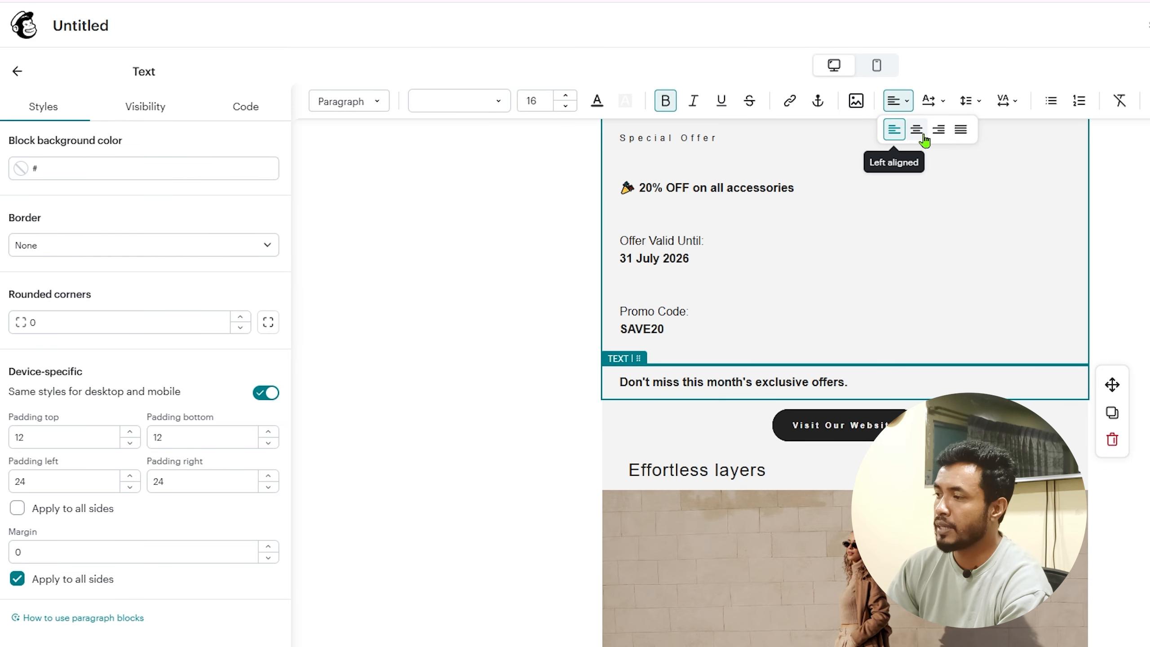
pyautogui.click(917, 126)
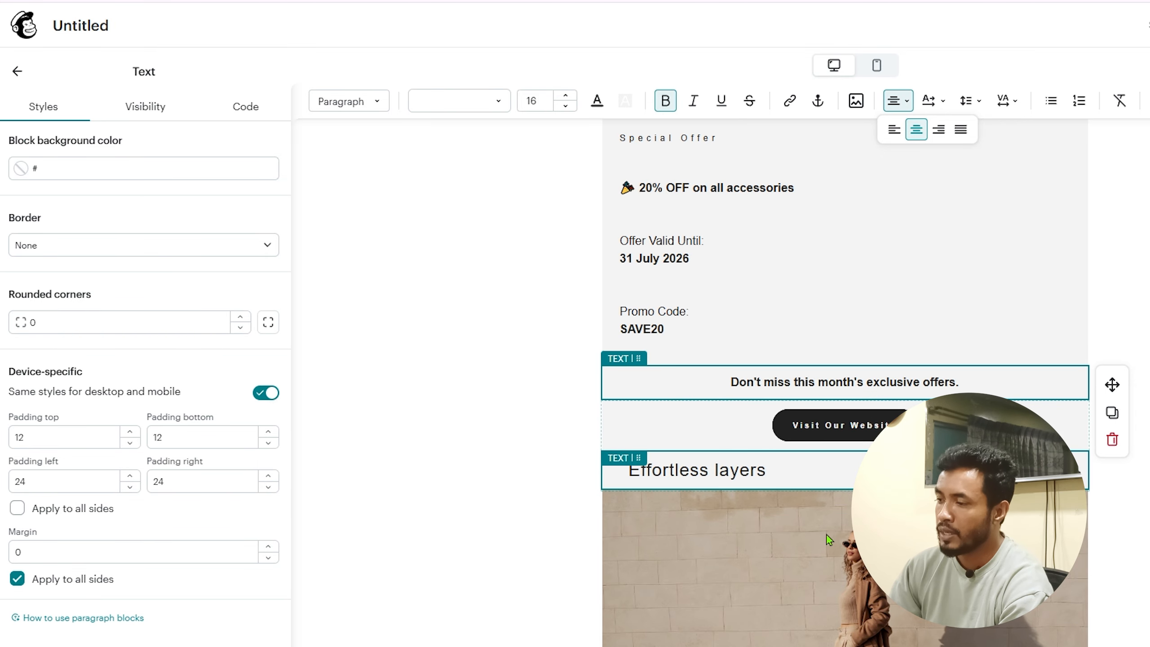
# Step: Delete the large fashion photo directly beneath the "Effortless layers" heading
pyautogui.click(987, 535)
pyautogui.click(1103, 574)
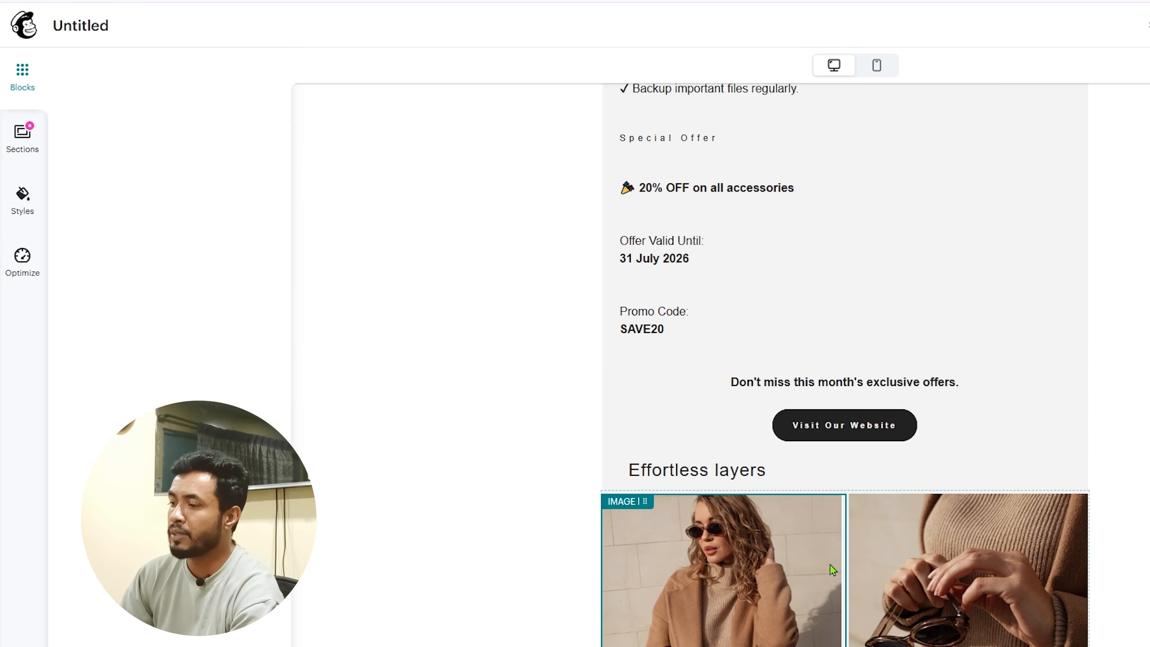
# Step: Insert an image block beneath the "Visit Our Website" button and upload the featured products banner "ChatGPT Image Jul 1, 2026, 06_26_14 PM" into it
pyautogui.hotkey('alt', 'Tab')
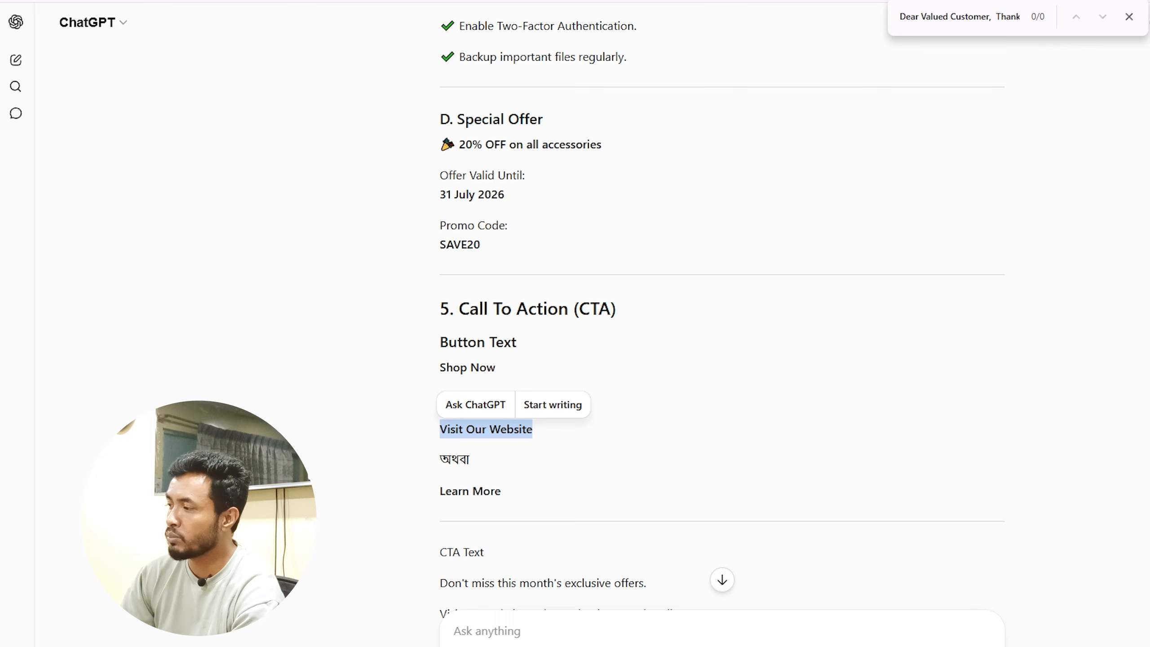
pyautogui.scroll(-20, 722, 317)
pyautogui.scroll(-2, 616, 318)
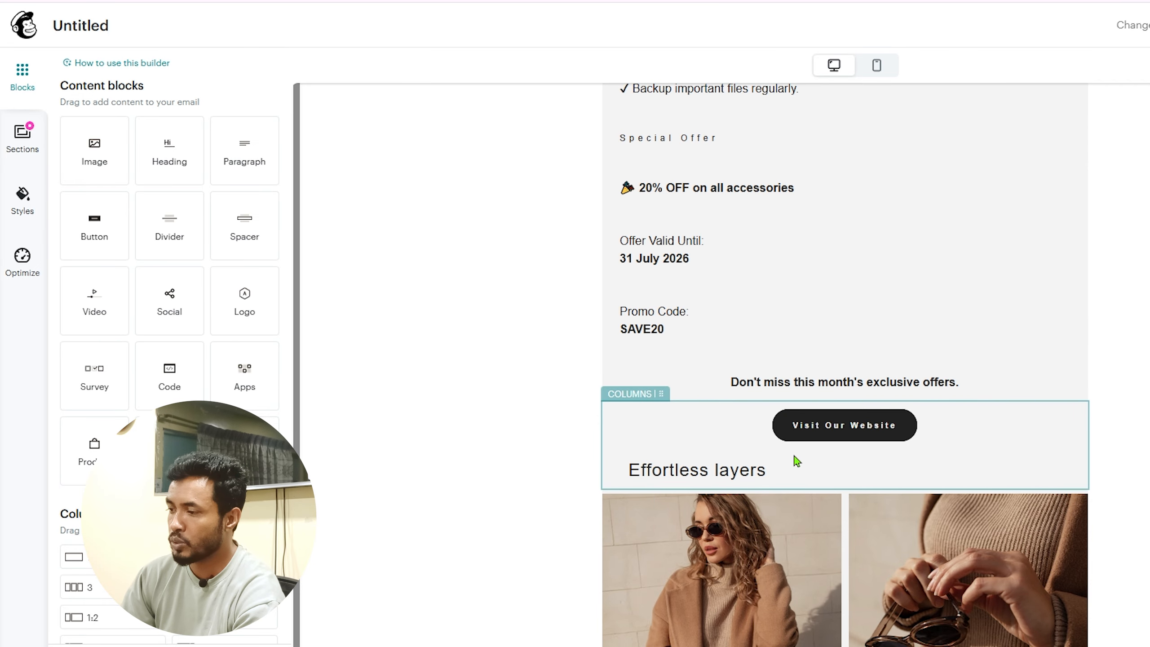
pyautogui.moveTo(111, 163); pyautogui.dragTo(823, 453)
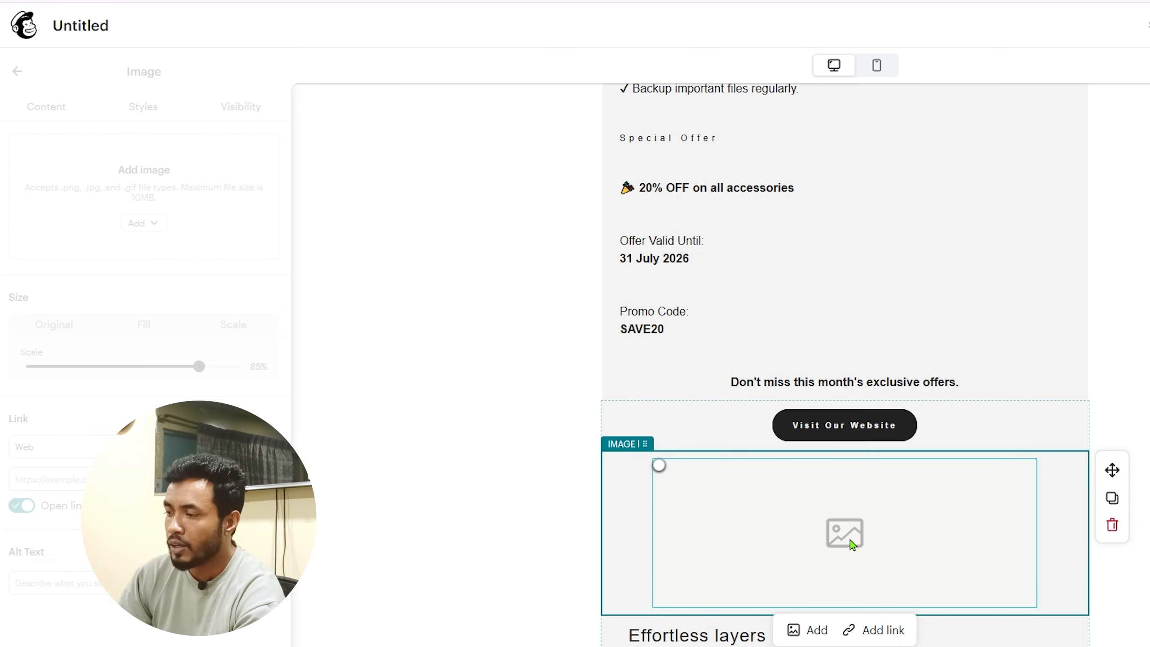
pyautogui.click(130, 229)
pyautogui.click(167, 255)
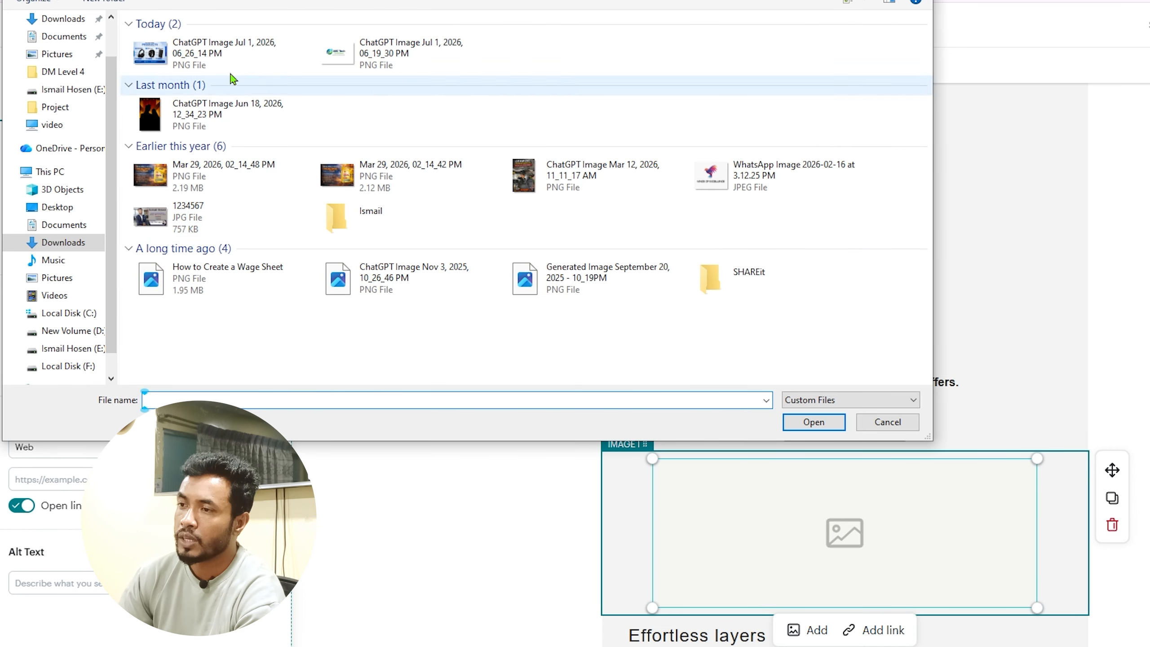
pyautogui.doubleClick(218, 54)
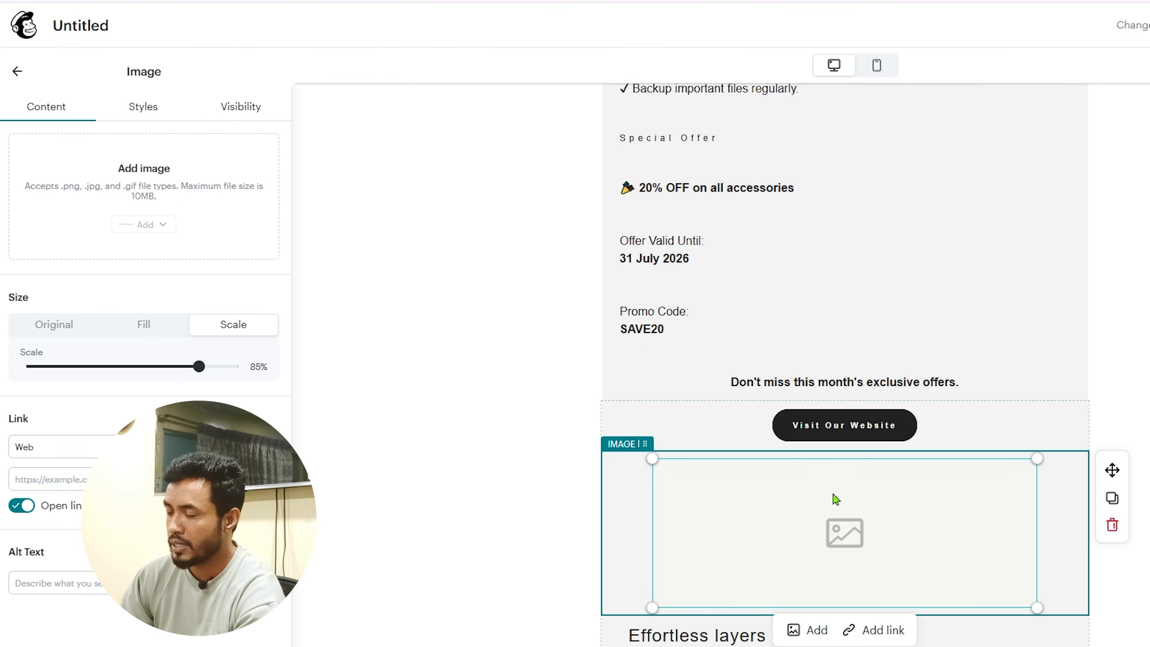
pyautogui.click(63, 479)
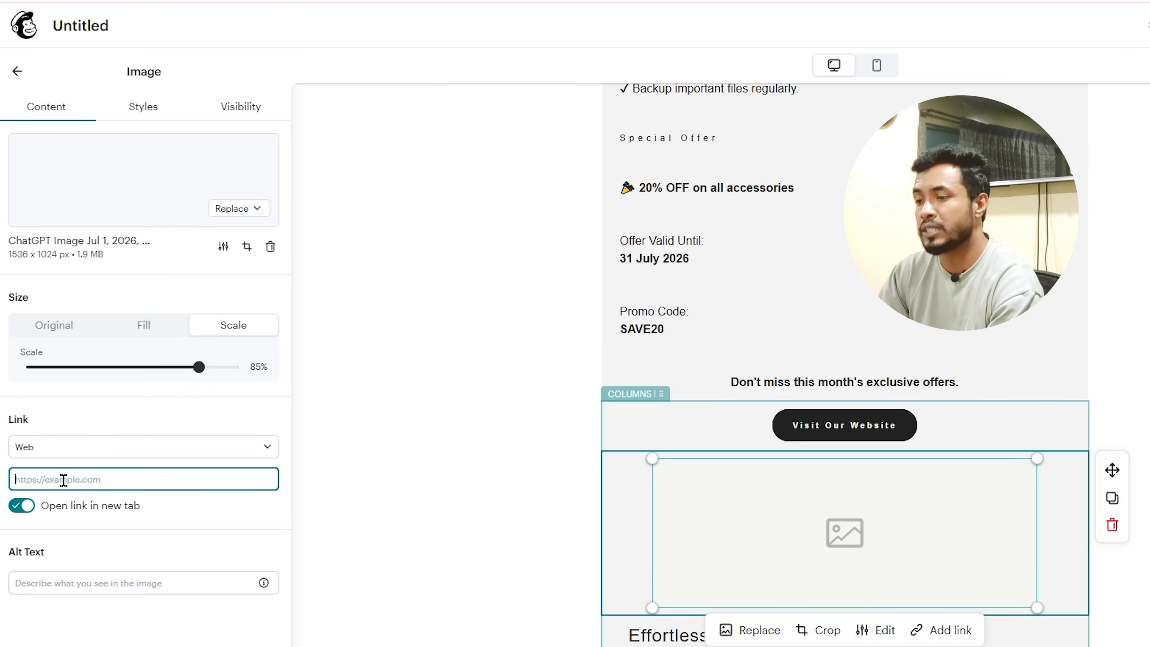
pyautogui.scroll(-12, 846, 366)
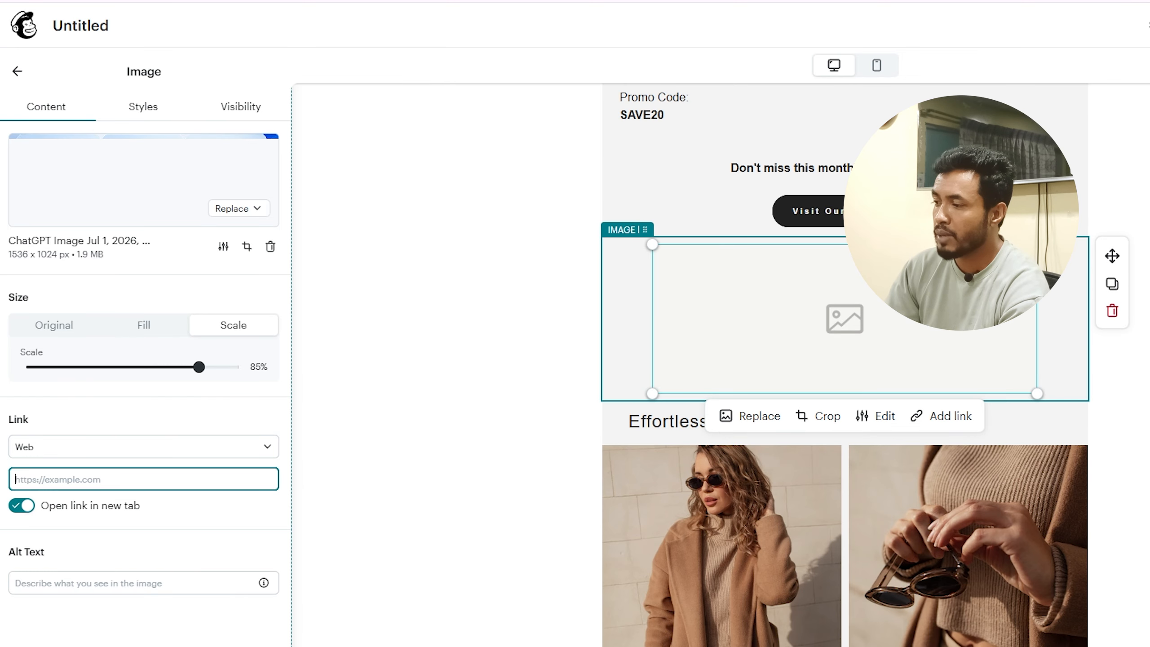
pyautogui.scroll(10, 845, 366)
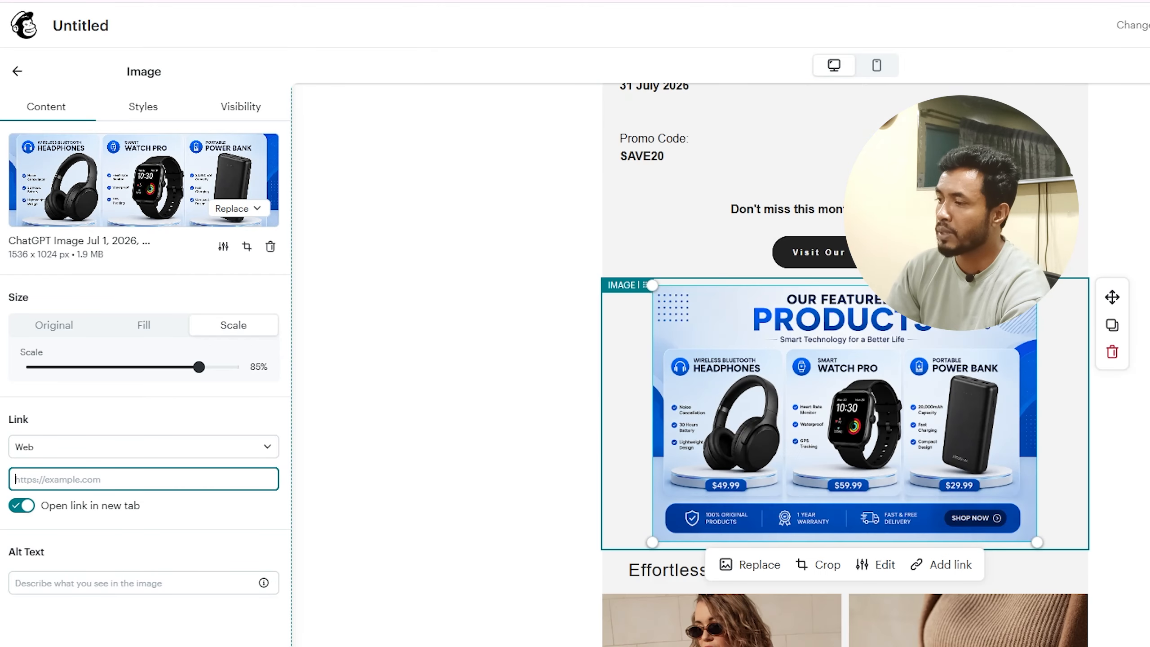
# Step: Delete the two remaining fashion photos, the sunglasses close-up and the brown coat, beneath the "Effortless layers" heading
pyautogui.click(976, 632)
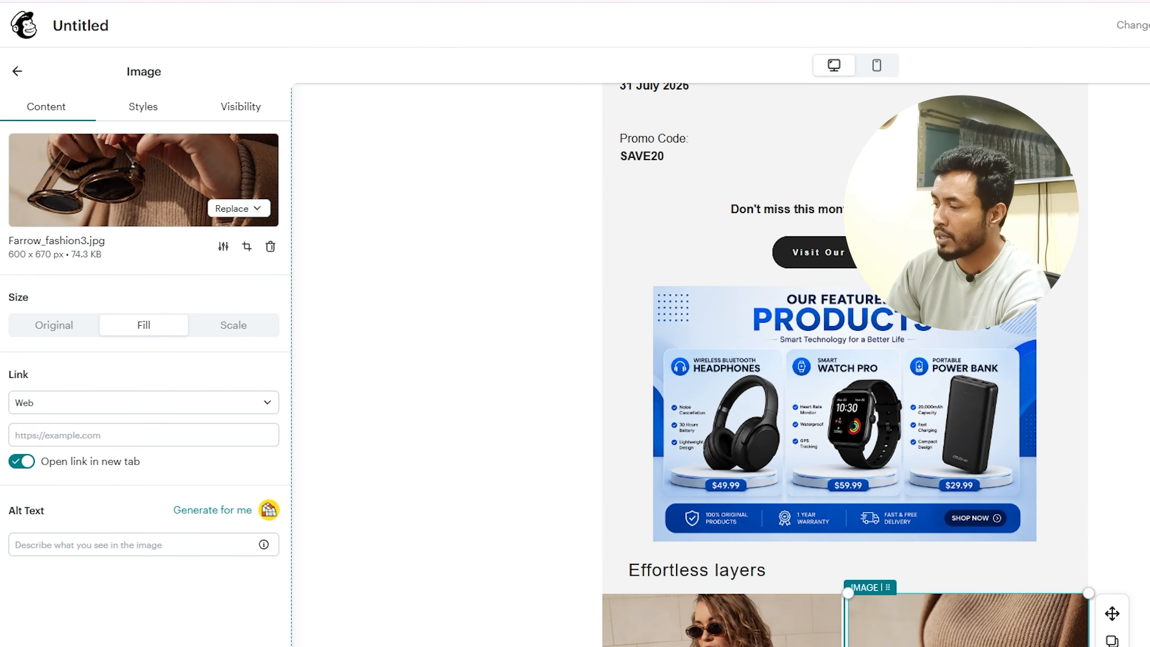
pyautogui.click(1112, 640)
pyautogui.scroll(-12, 845, 366)
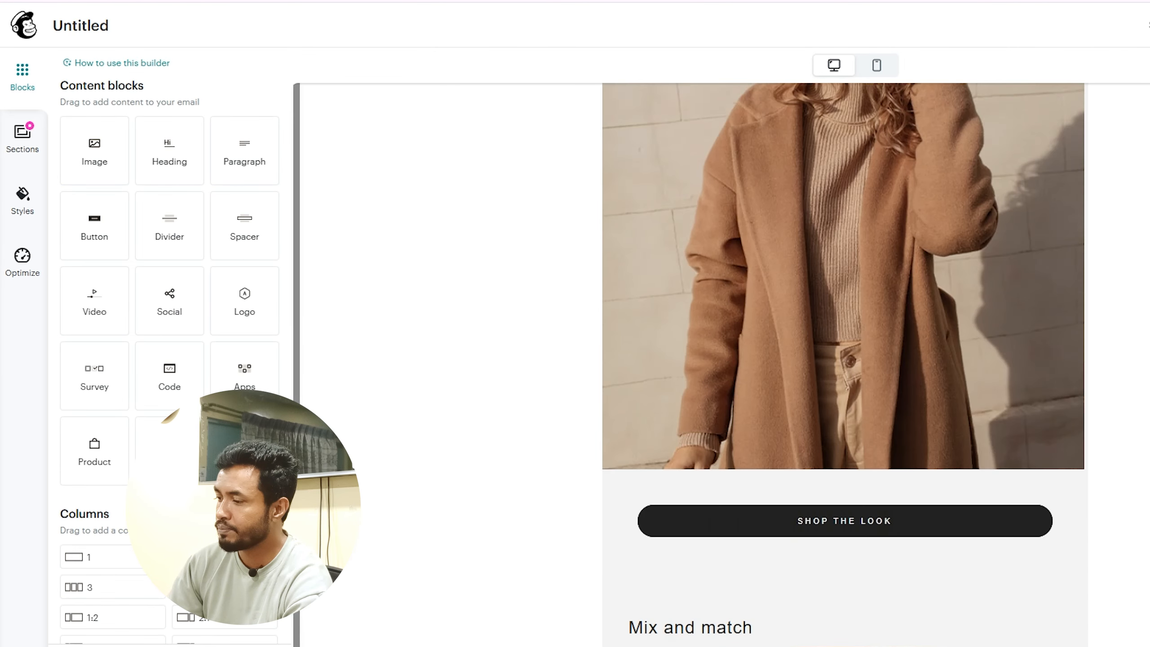
pyautogui.click(1004, 319)
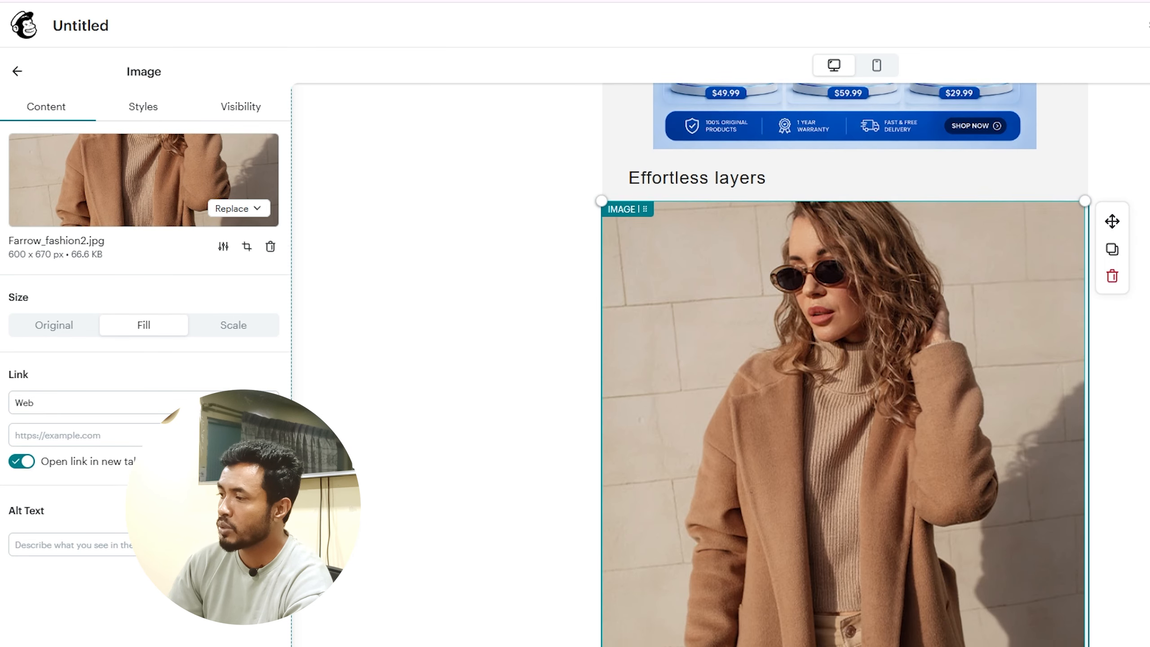
pyautogui.scroll(5, 969, 449)
pyautogui.click(1112, 282)
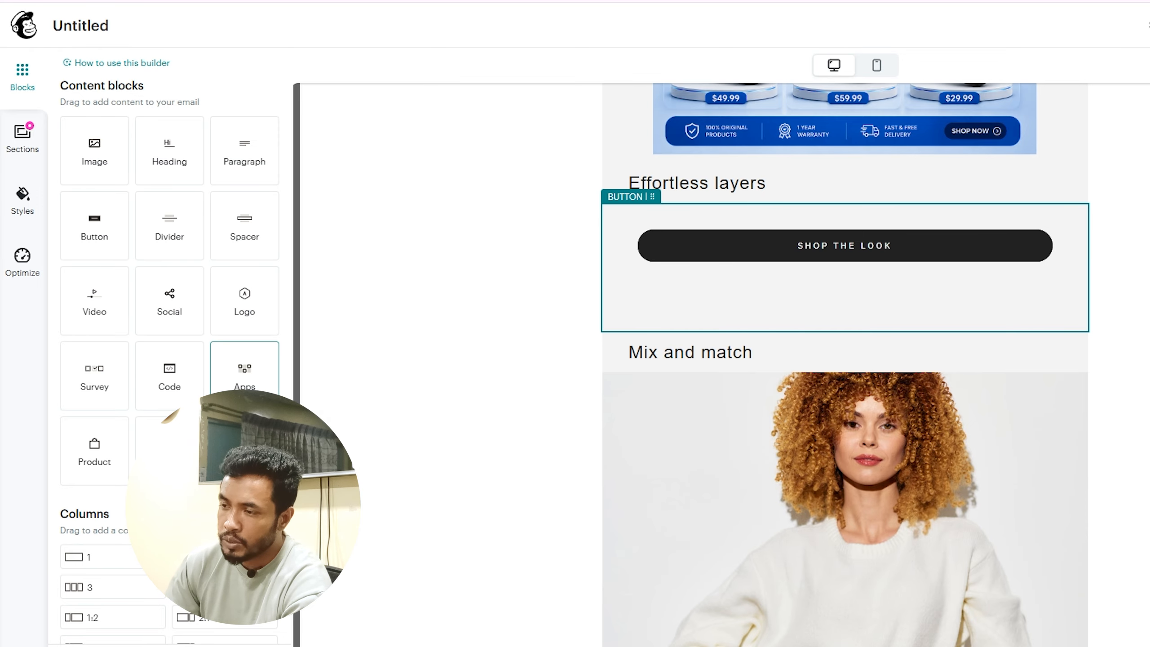
pyautogui.scroll(-1, 238, 529)
pyautogui.moveTo(83, 553); pyautogui.dragTo(845, 405)
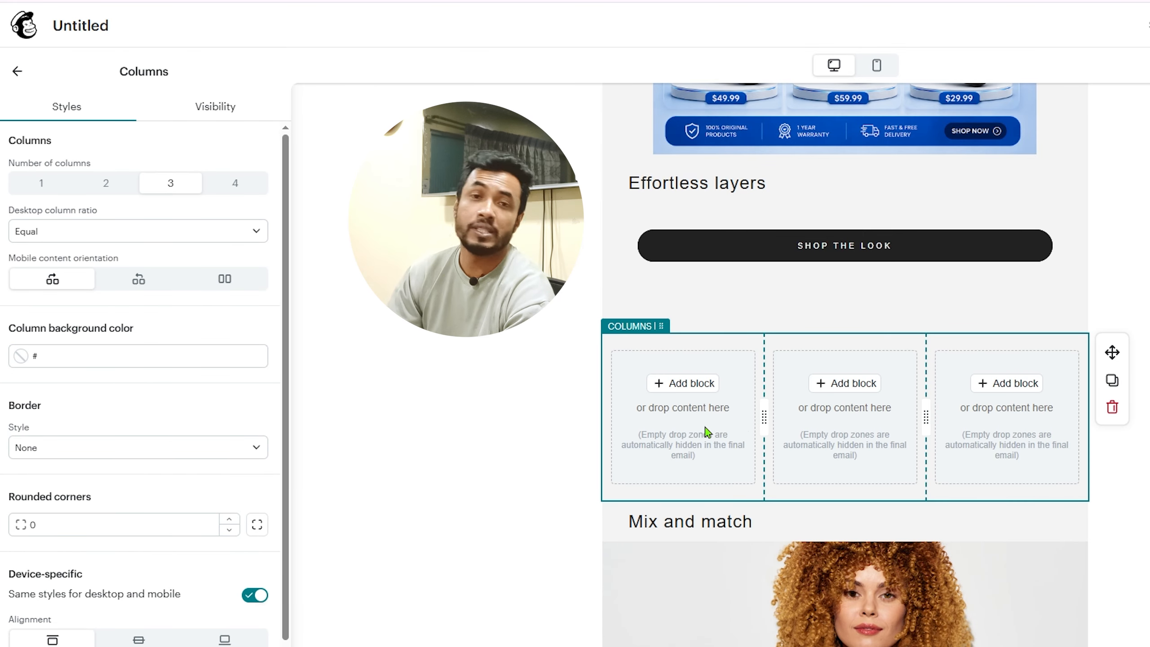
pyautogui.click(1113, 407)
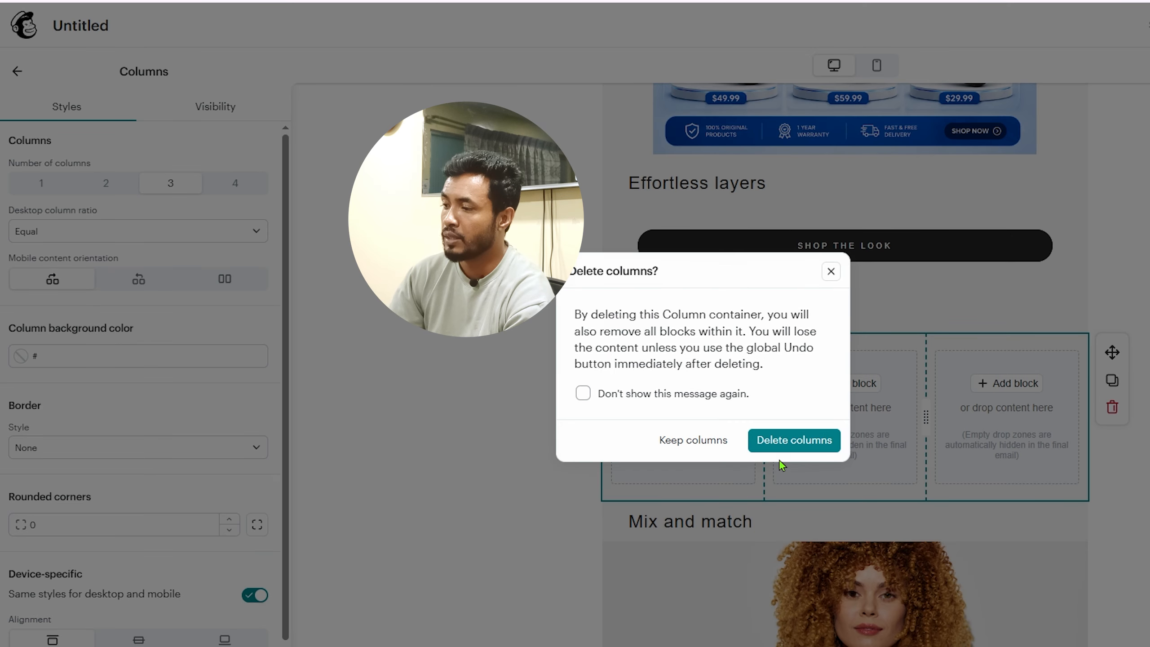
pyautogui.click(811, 441)
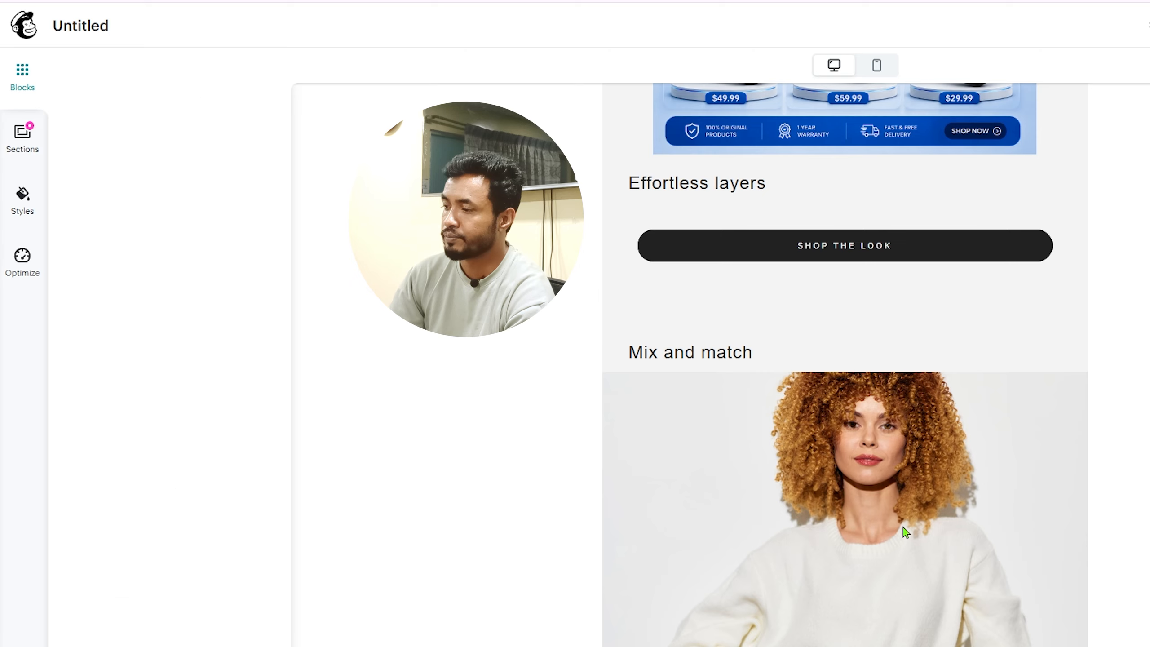
# Step: Look through the remaining template content from the "Mix and match" section down to "Tailored for every occasion"
pyautogui.scroll(-4, 845, 362)
pyautogui.scroll(-1, 846, 362)
pyautogui.scroll(2, 845, 363)
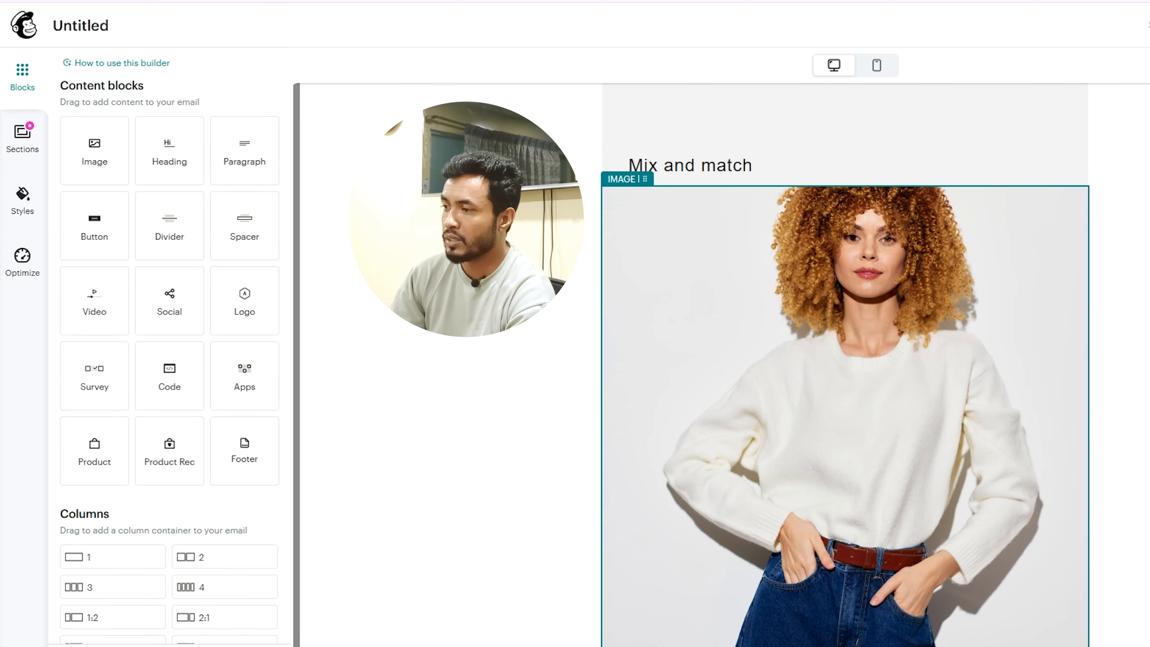
pyautogui.click(886, 350)
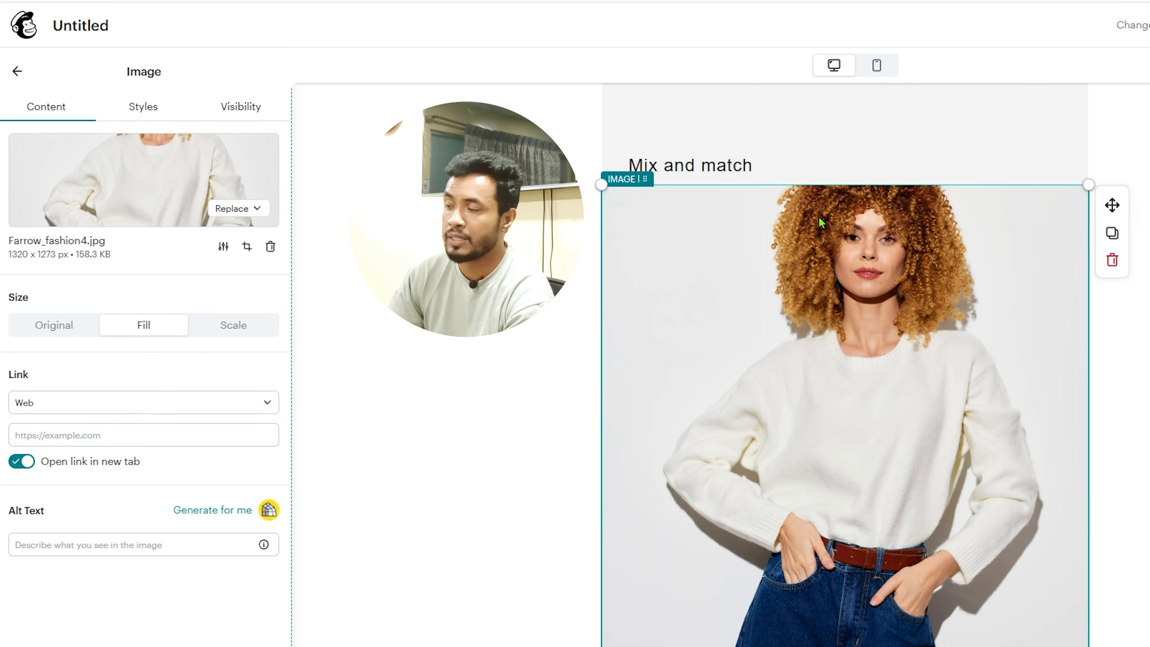
pyautogui.scroll(-6, 845, 363)
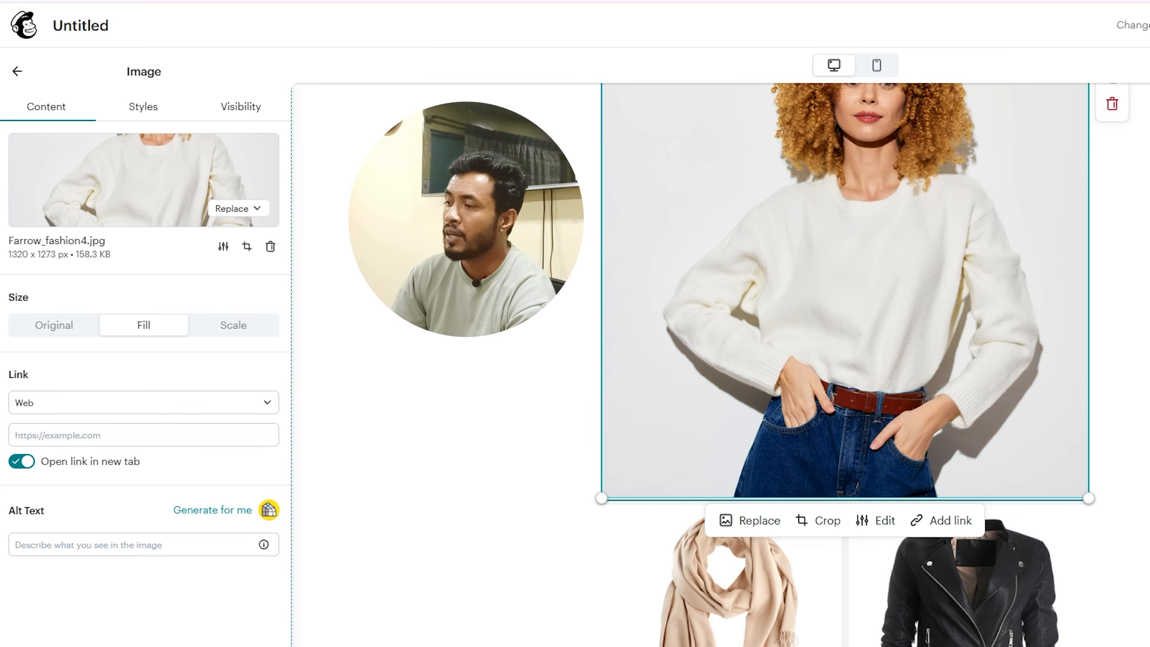
pyautogui.scroll(-7, 886, 522)
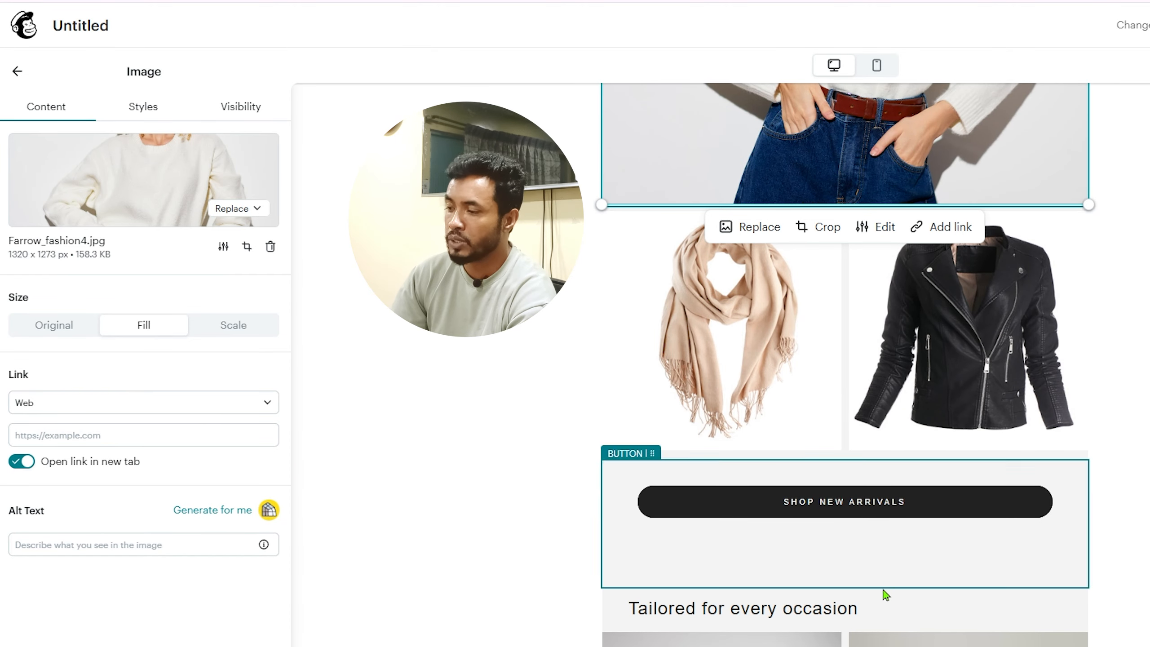
pyautogui.scroll(7, 810, 470)
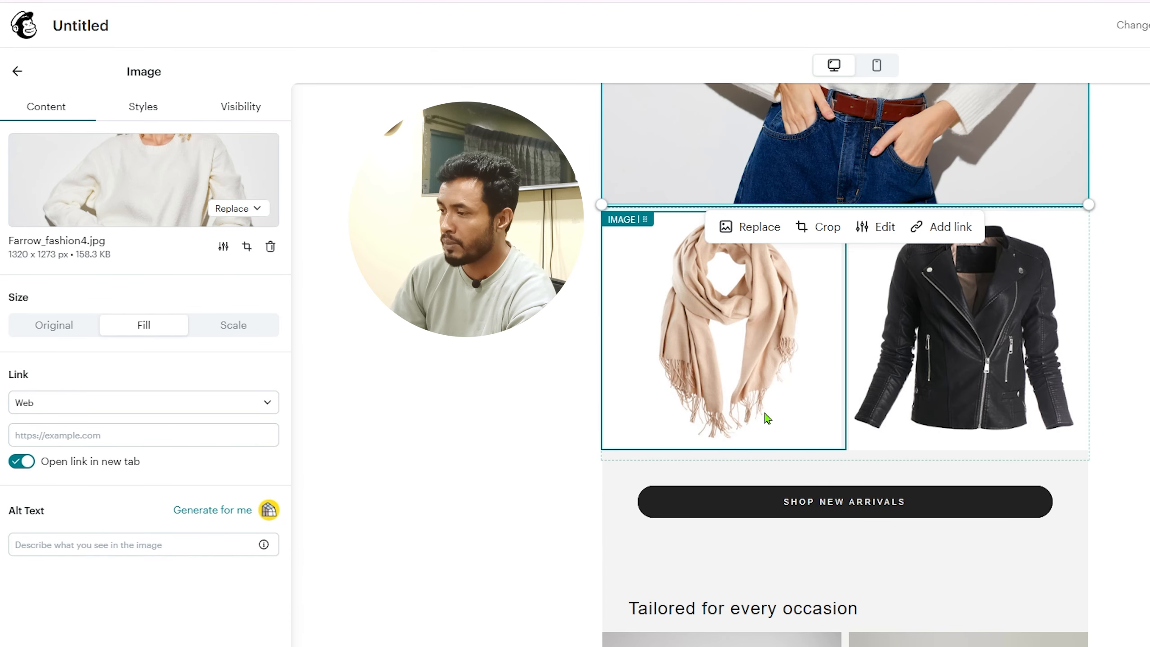
pyautogui.scroll(-3, 845, 363)
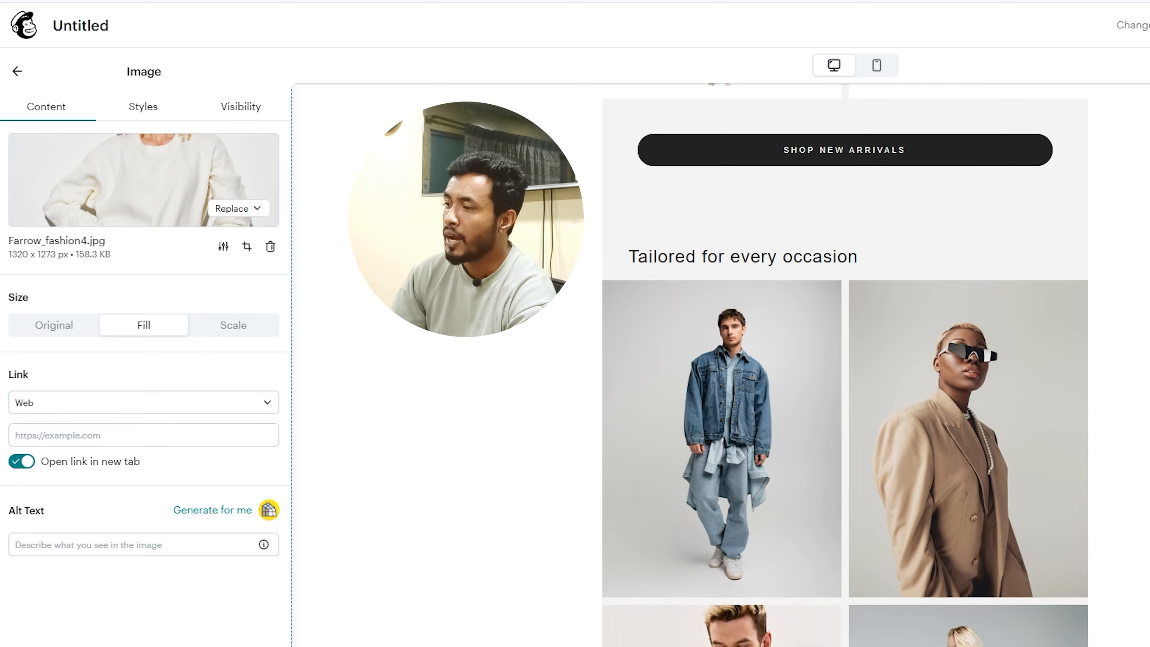
# Step: Delete all four fashion photos beneath the "Tailored for every occasion" heading
pyautogui.click(755, 376)
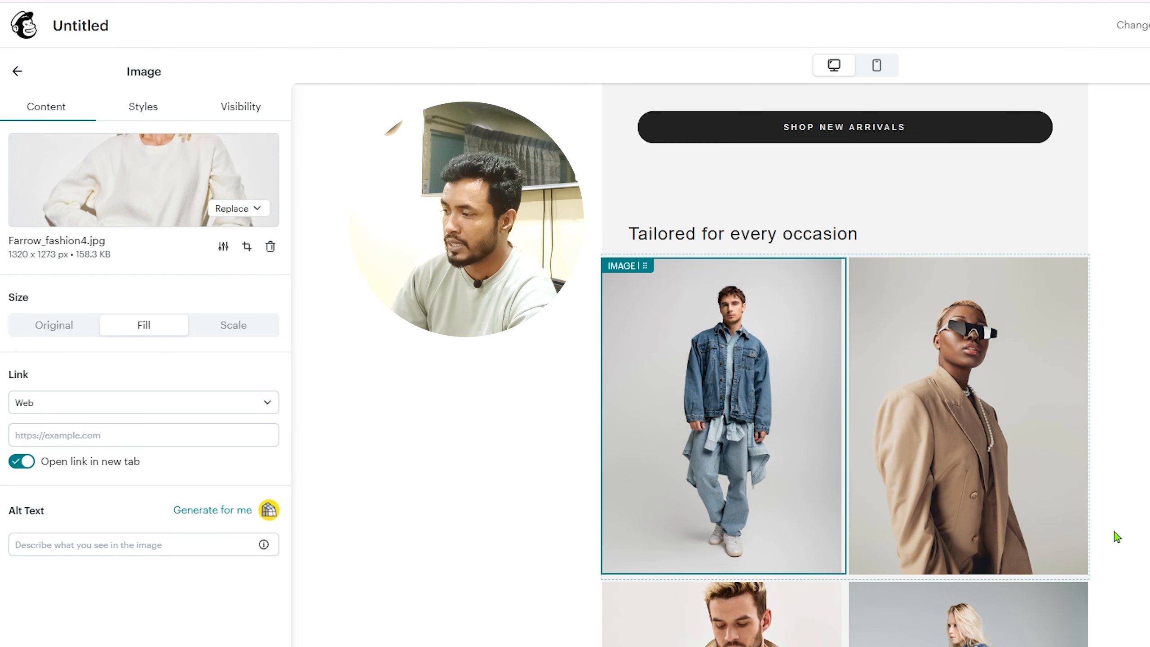
pyautogui.click(870, 332)
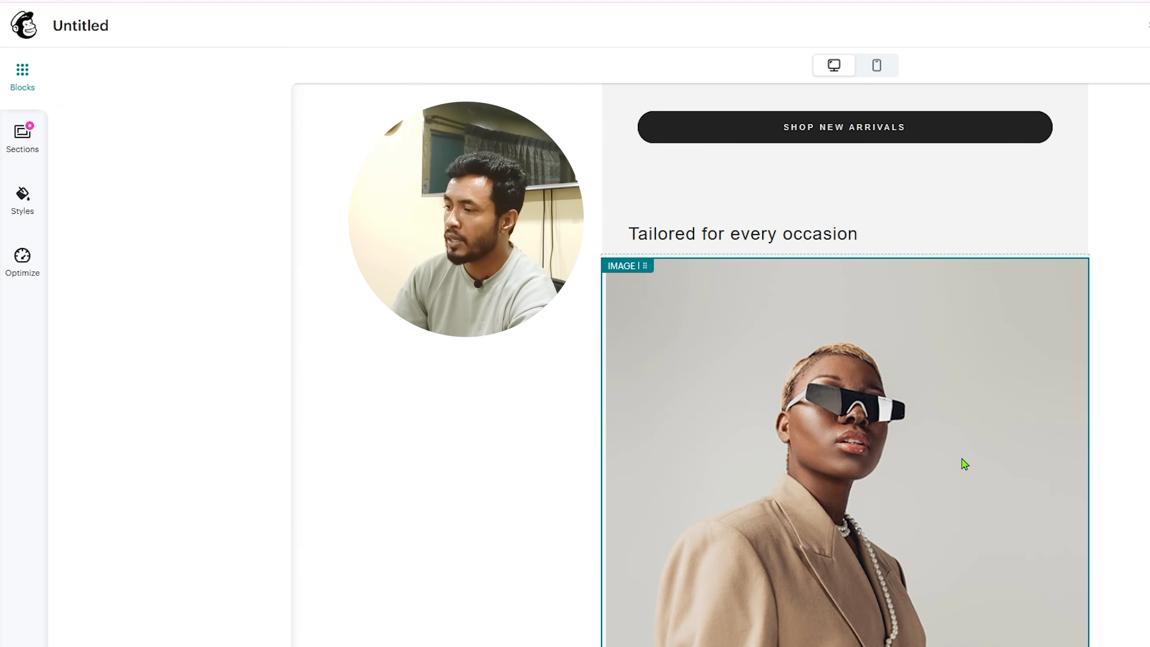
pyautogui.click(1114, 543)
pyautogui.click(1112, 333)
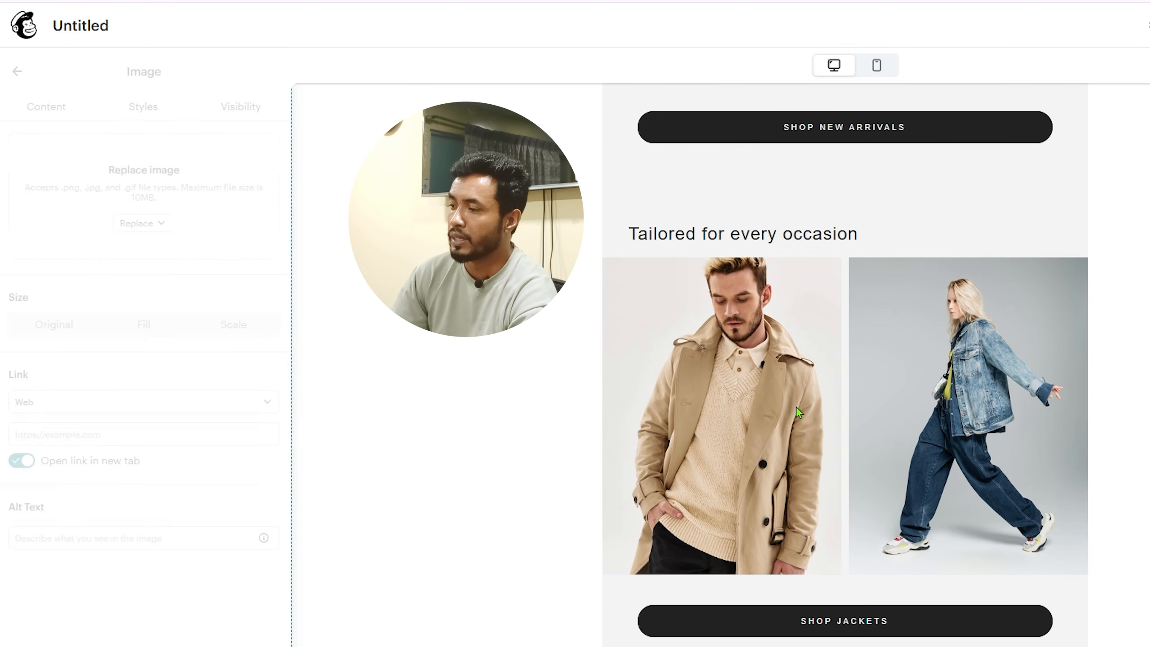
pyautogui.click(816, 344)
pyautogui.click(870, 332)
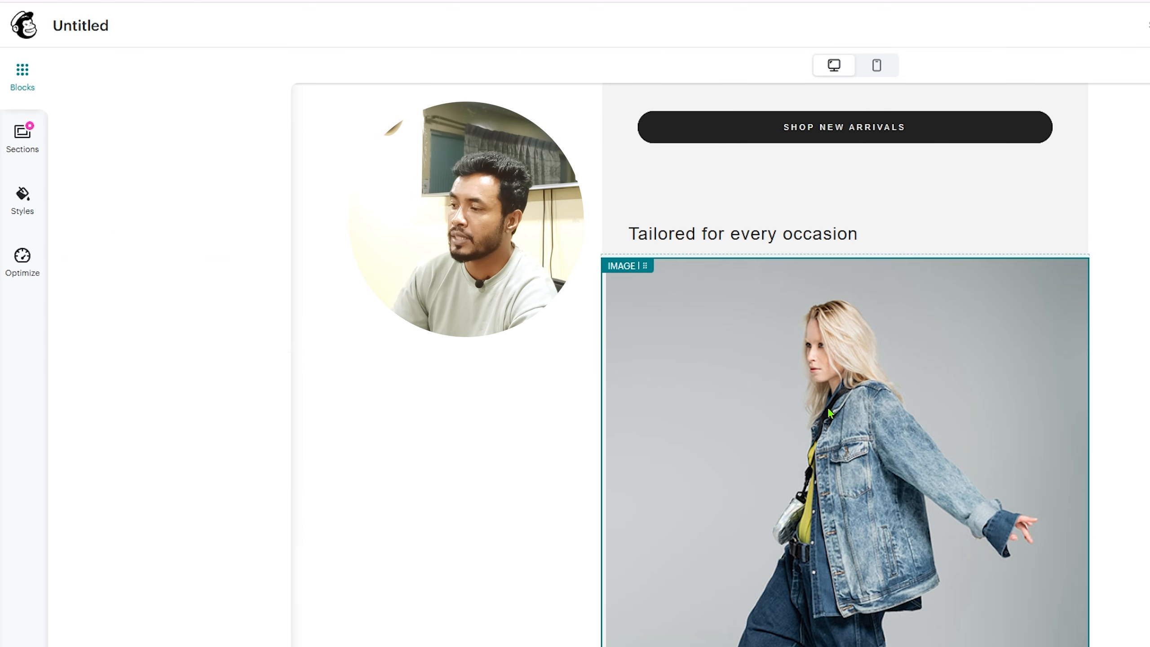
pyautogui.click(1078, 340)
pyautogui.click(1114, 333)
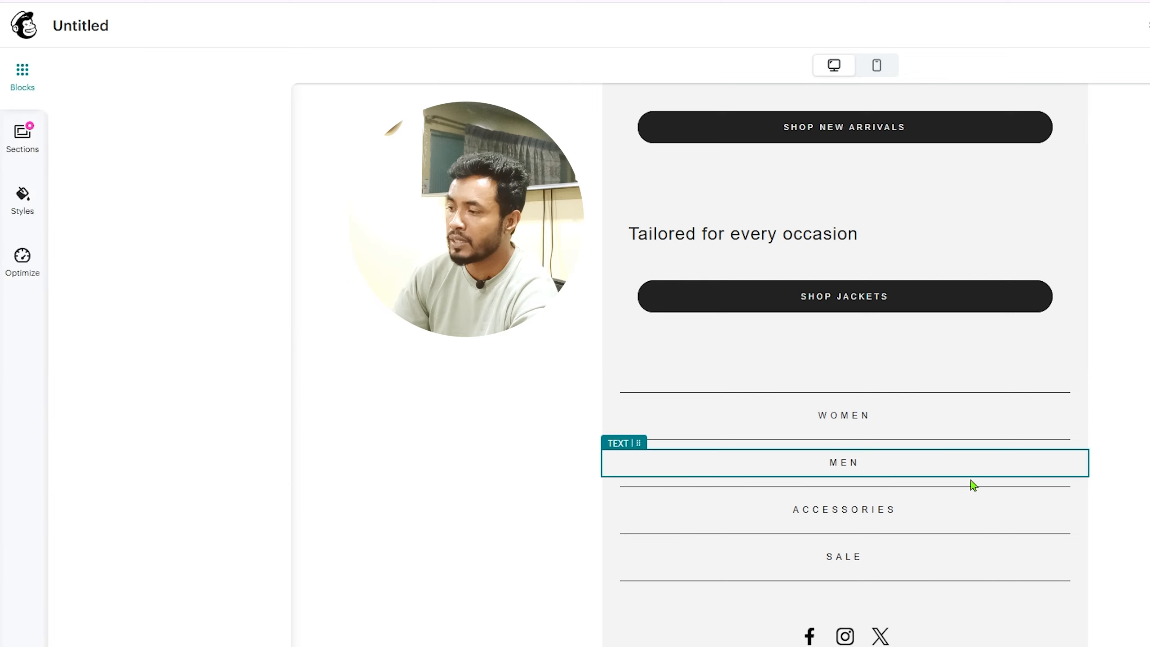
# Step: Delete the WOMEN, MEN, ACCESSORIES and SALE text blocks and add a paragraph block between the last divider and the social icons
pyautogui.click(1008, 429)
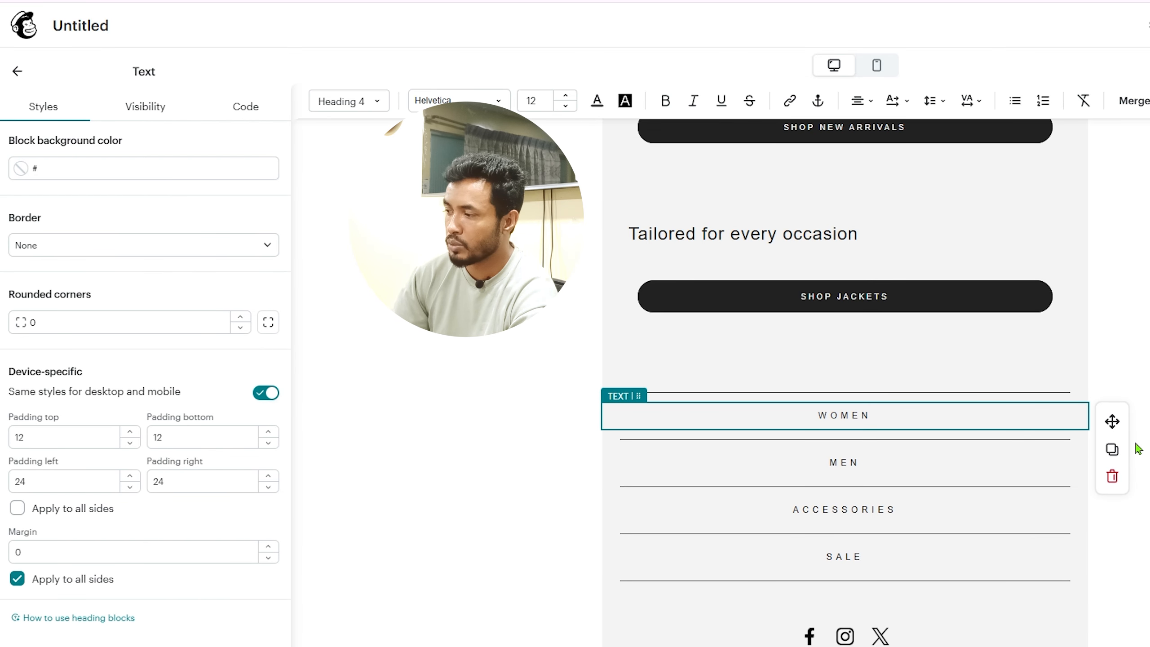
pyautogui.click(1113, 477)
pyautogui.click(901, 432)
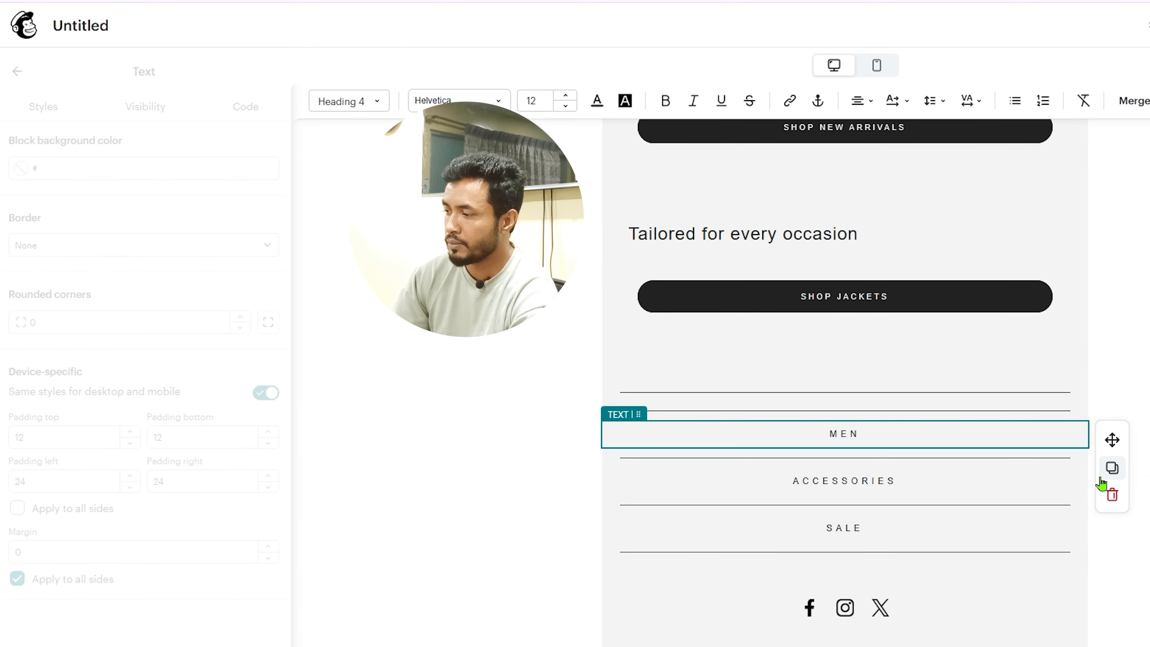
pyautogui.click(1113, 494)
pyautogui.click(891, 453)
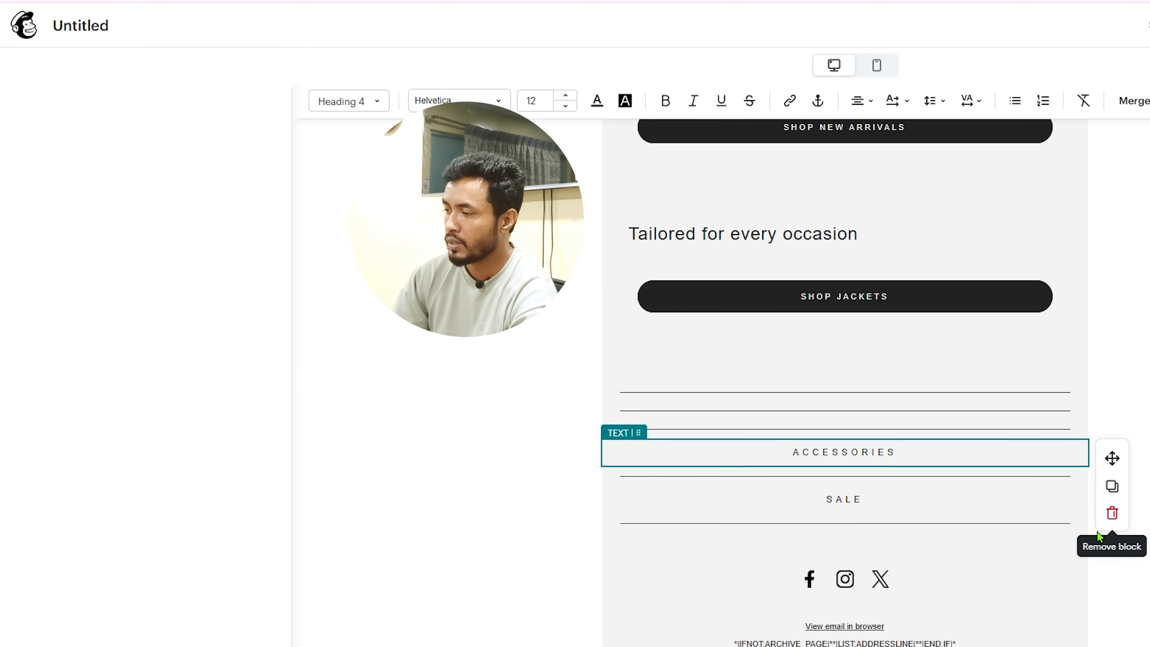
pyautogui.click(1113, 514)
pyautogui.click(844, 472)
pyautogui.click(1112, 532)
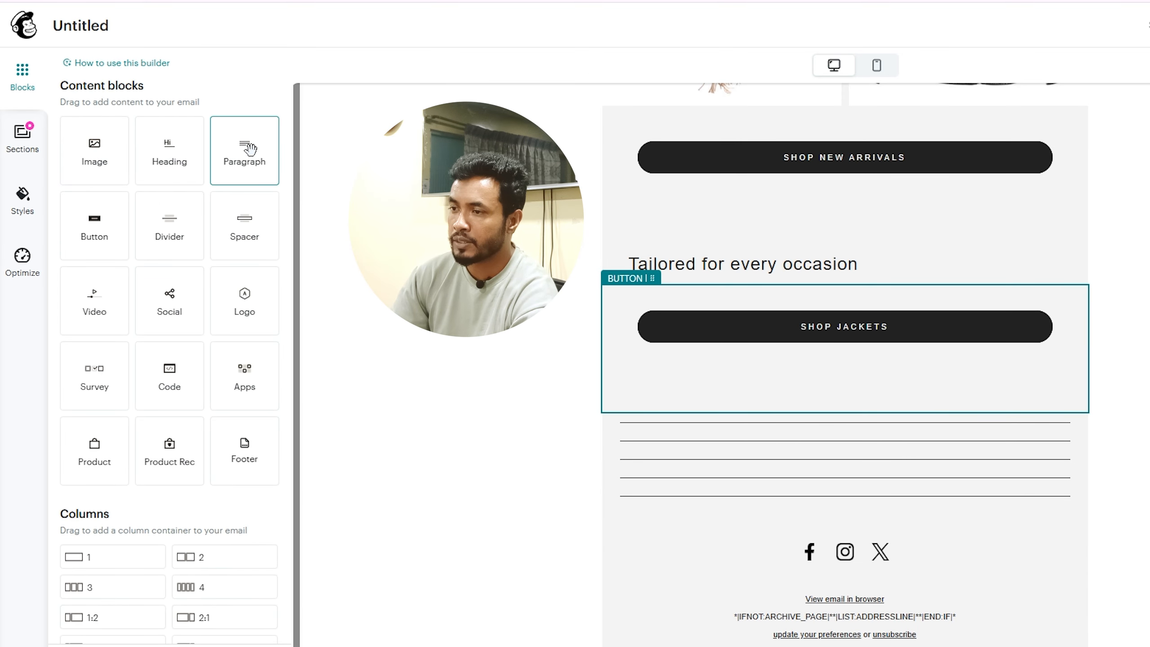
pyautogui.moveTo(250, 148); pyautogui.dragTo(865, 506)
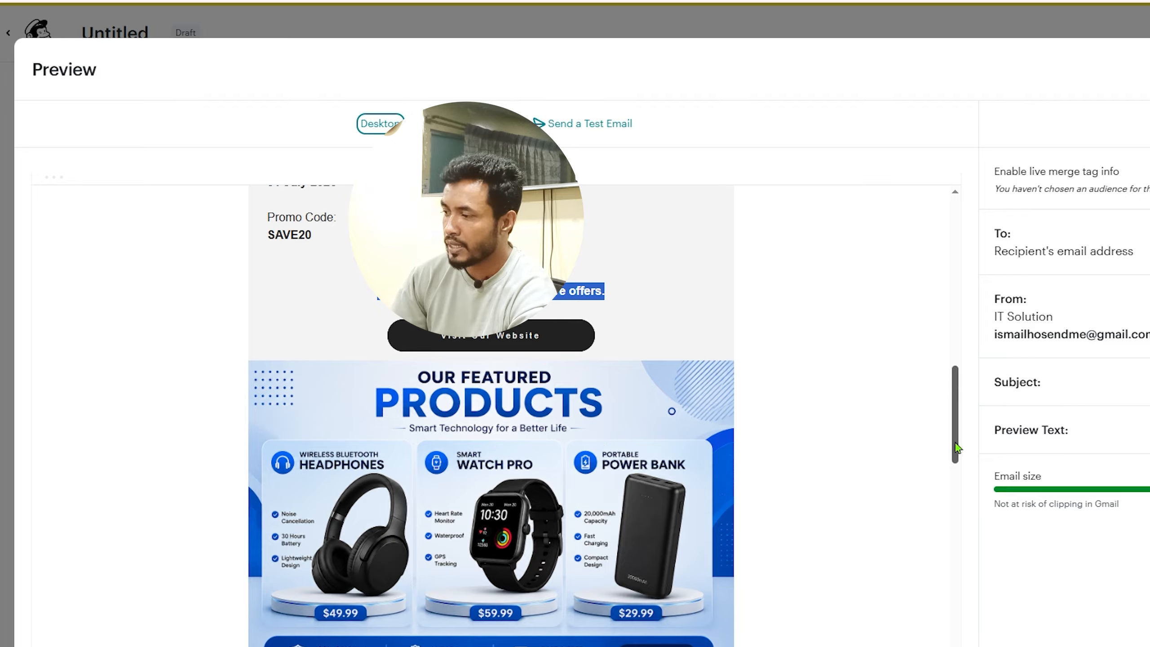
# Step: Examine the sample newsletter preview, the assignment's job specification and the draft email's sections from header to footer
pyautogui.moveTo(957, 449); pyautogui.dragTo(970, 617)
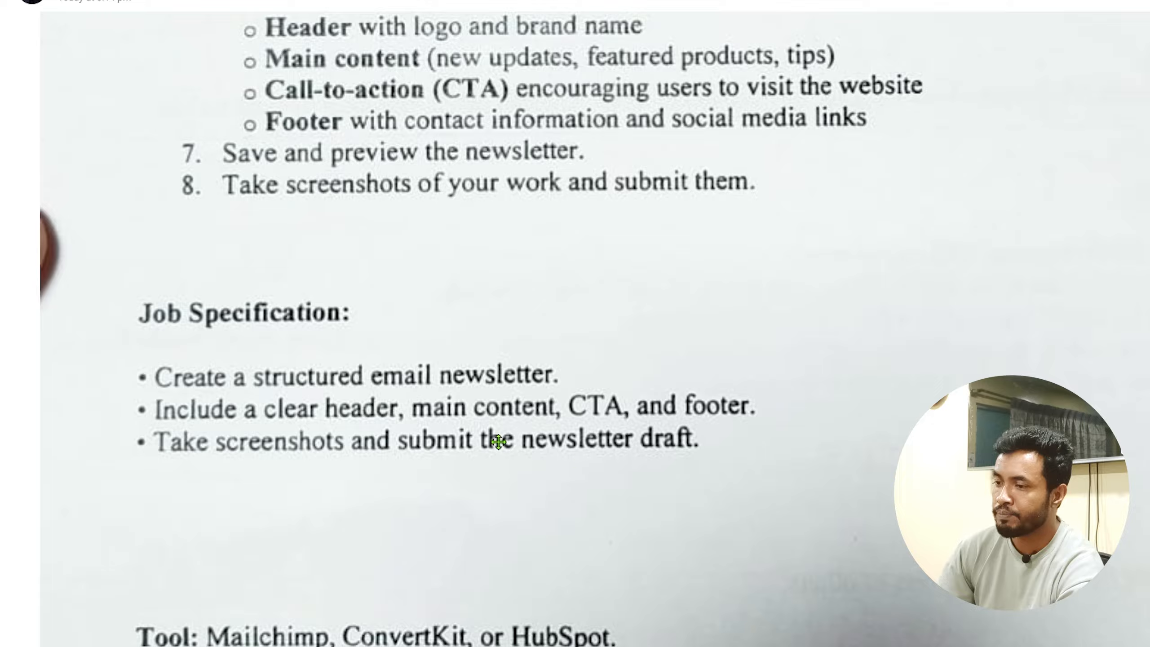
pyautogui.moveTo(397, 195); pyautogui.dragTo(397, 315)
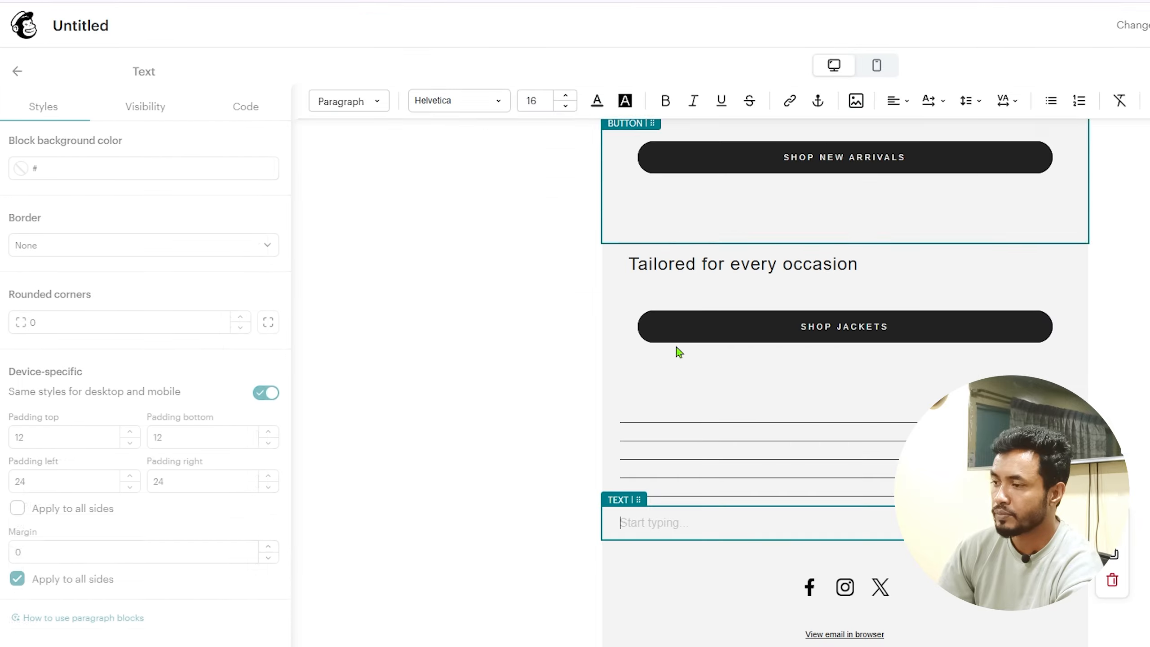
pyautogui.scroll(20, 678, 352)
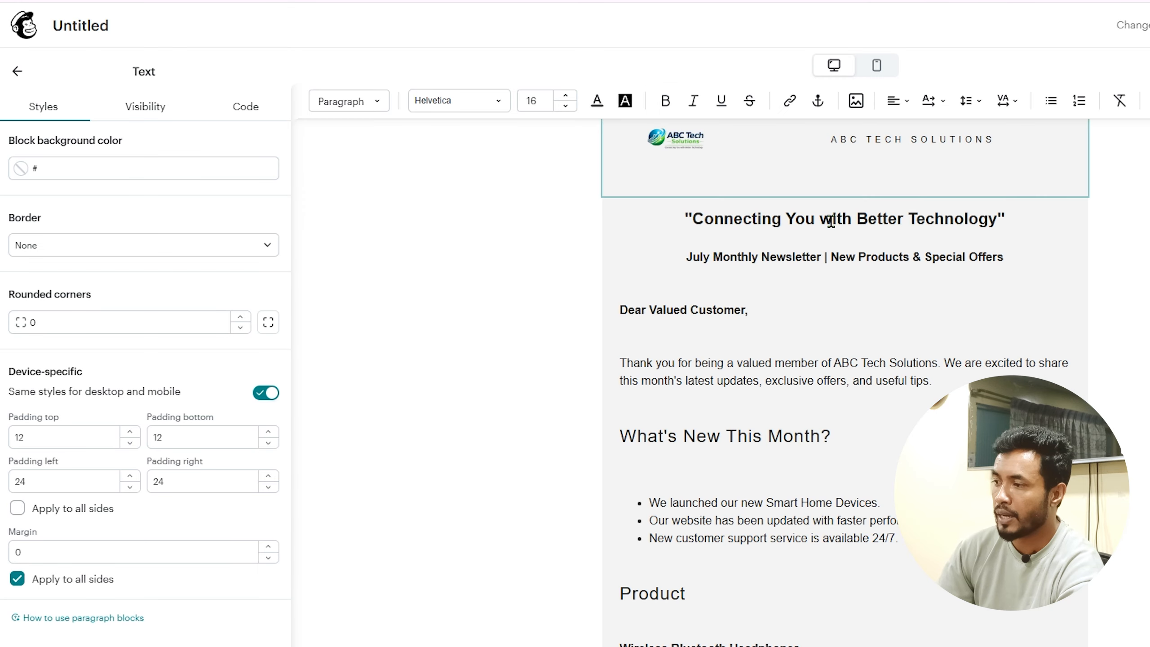
pyautogui.scroll(-20, 813, 580)
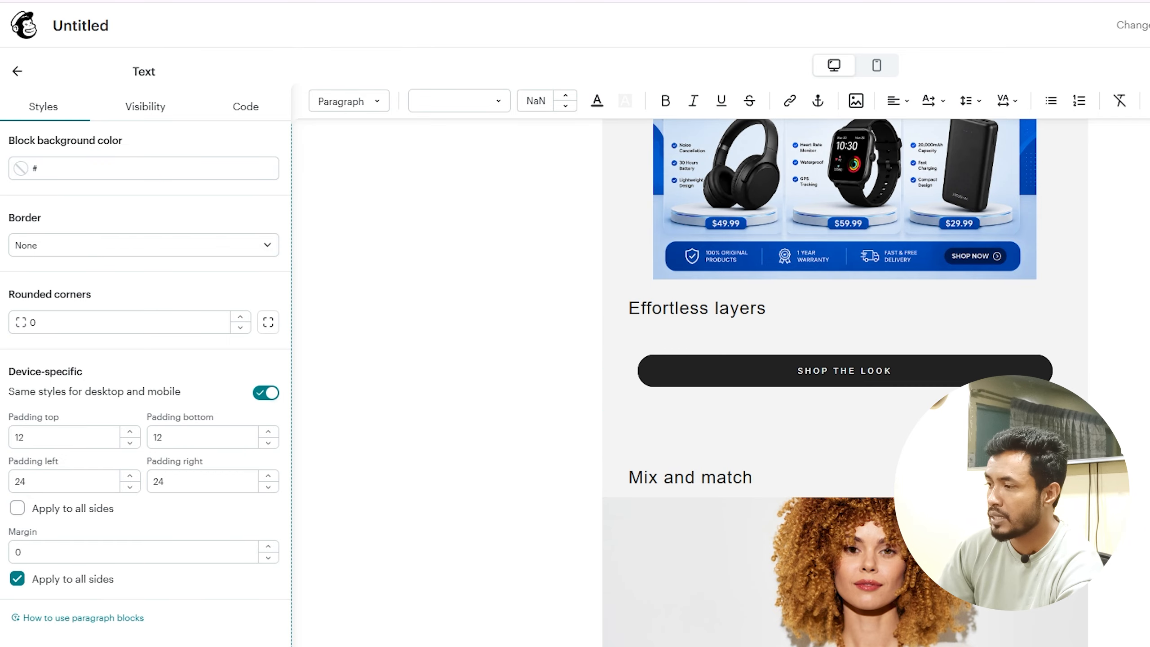
pyautogui.scroll(6, 838, 389)
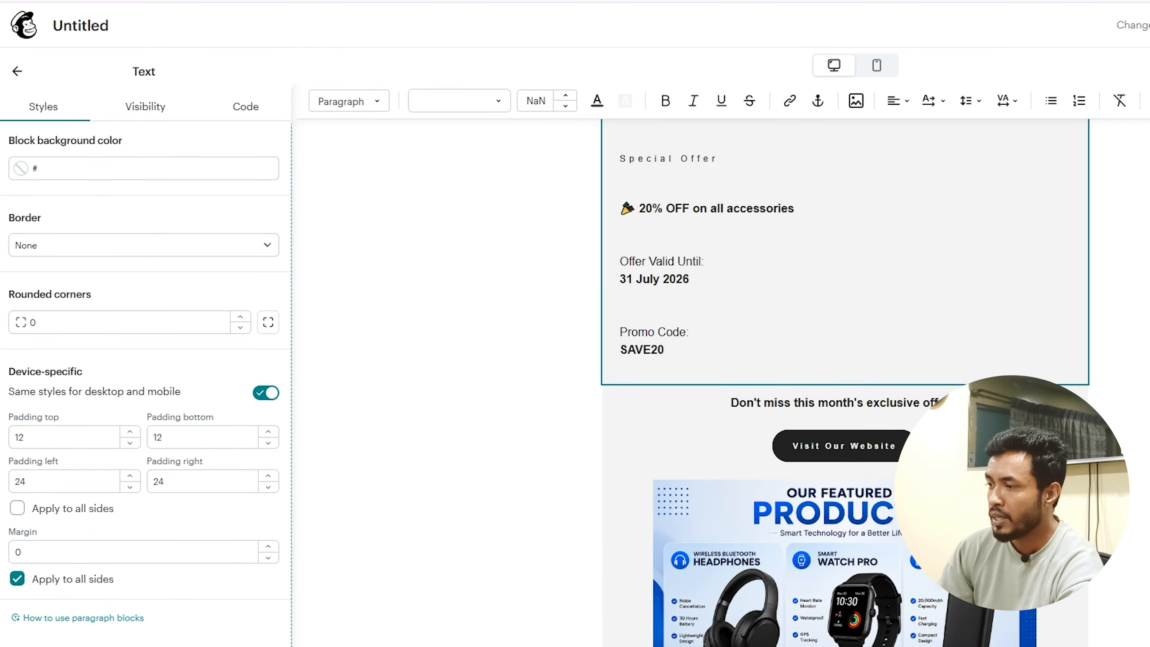
pyautogui.scroll(1, 836, 482)
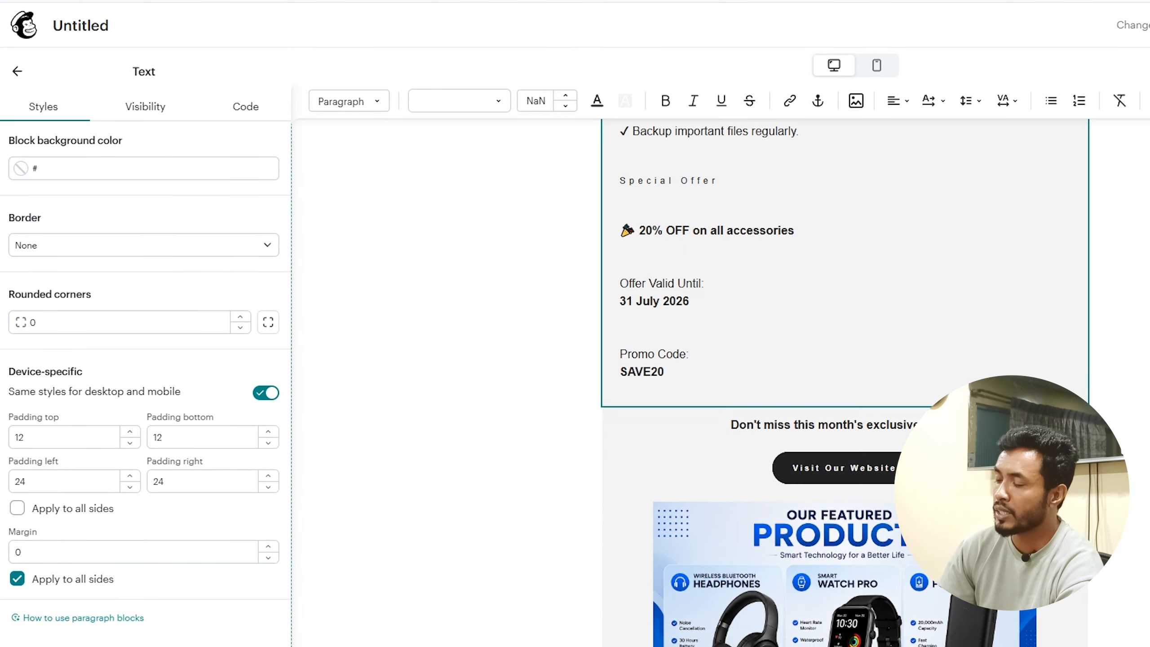
pyautogui.scroll(-10, 842, 363)
pyautogui.scroll(-12, 783, 550)
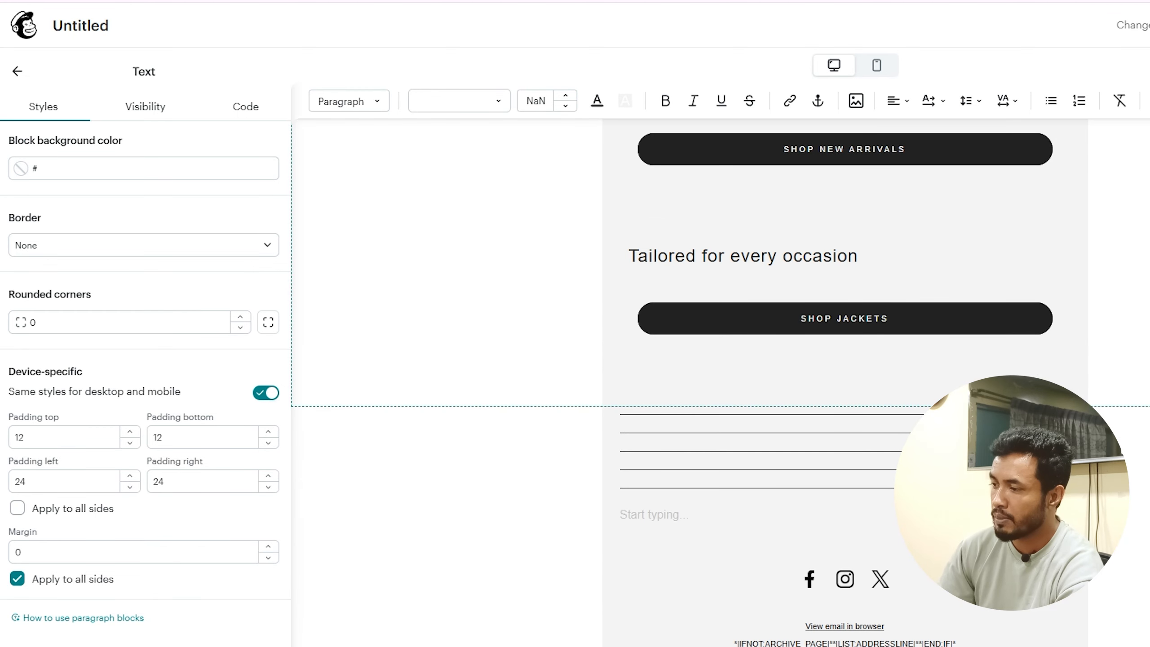
# Step: Copy the Contact Information text from the sample newsletter preview and paste it into the empty paragraph block above the social icons
pyautogui.click(717, 517)
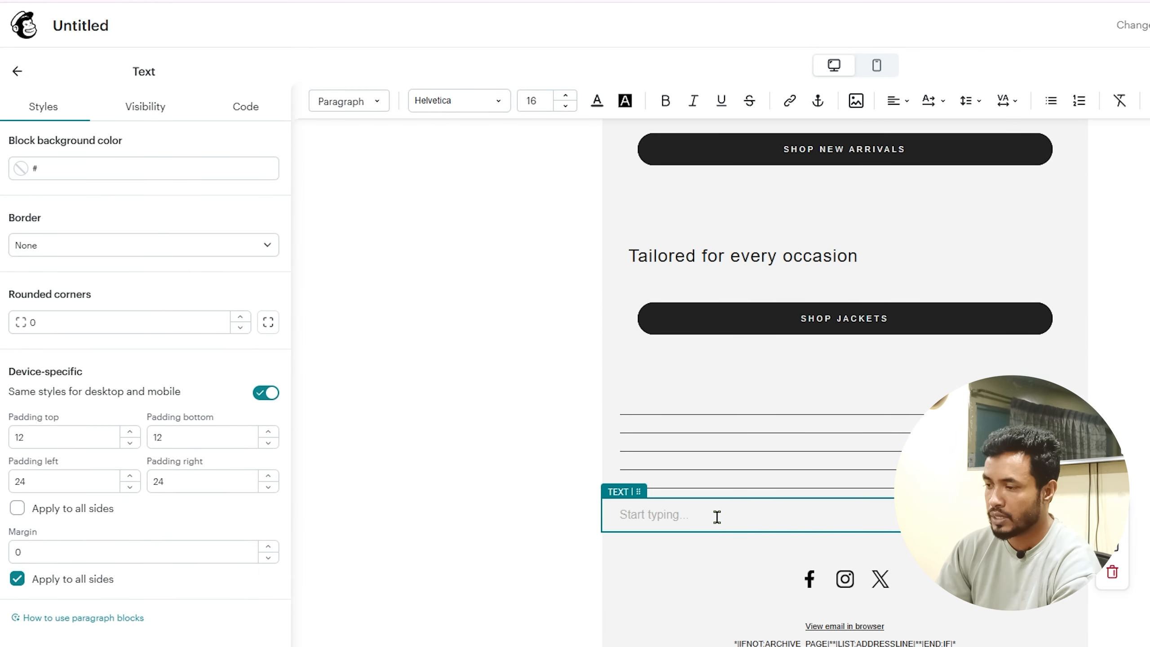
pyautogui.hotkey('ctrl', 'a')
pyautogui.press('BackSpace')
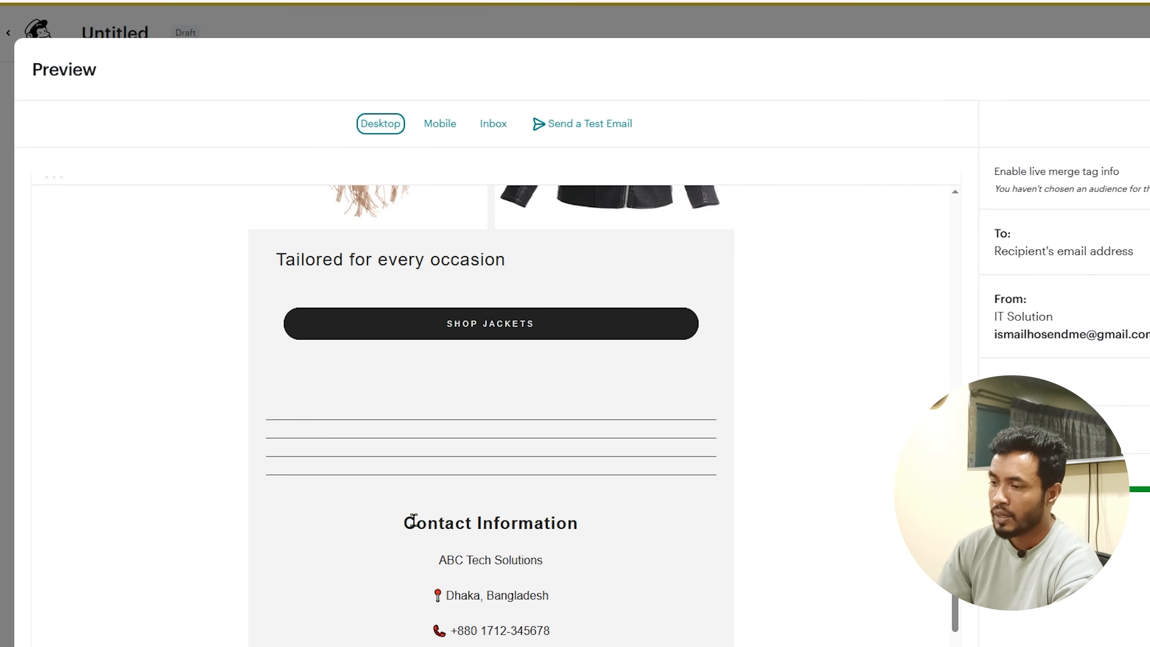
pyautogui.moveTo(404, 519); pyautogui.dragTo(545, 477)
pyautogui.hotkey('ctrl', 'c')
pyautogui.scroll(-5, 545, 477)
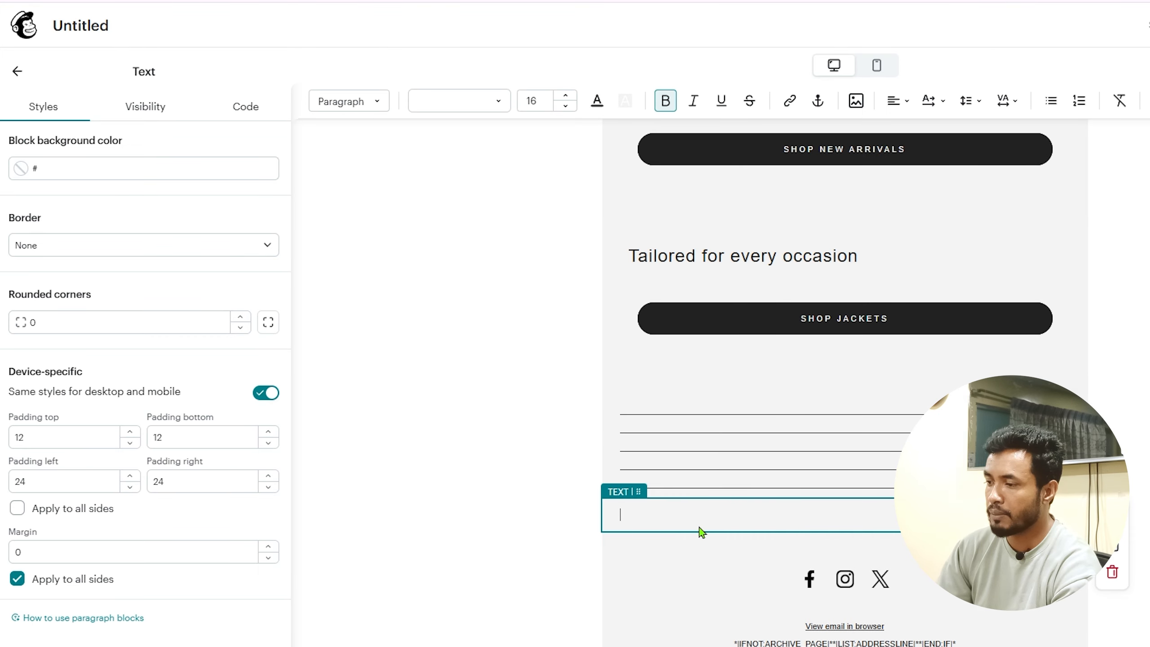
pyautogui.click(700, 530)
pyautogui.hotkey('ctrl', 'v')
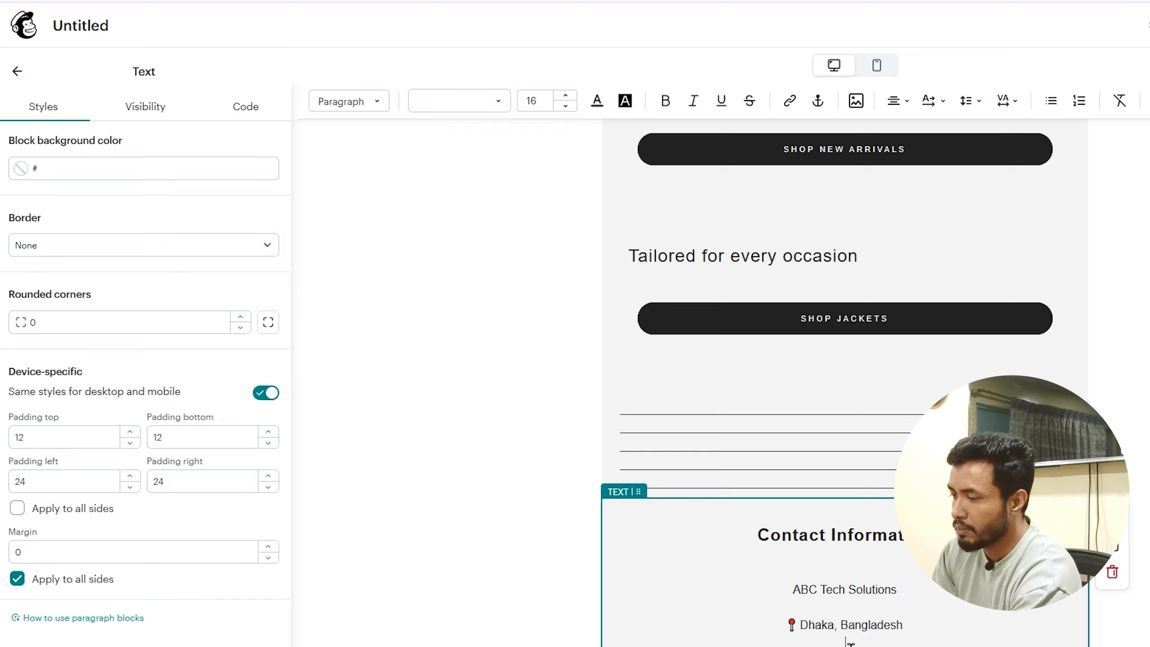
# Step: Remove the extra blank lines between the address, phone, e-mail and website lines of the Contact Information text
pyautogui.write('sh')
pyautogui.press('Return')
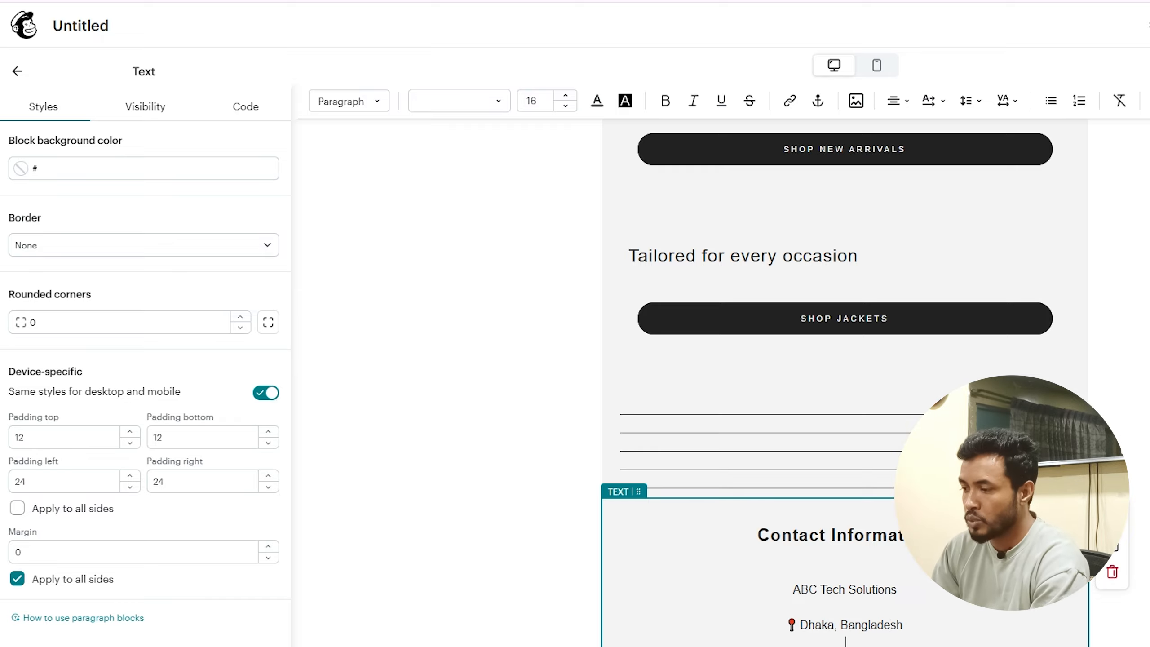
pyautogui.press('BackSpace')
pyautogui.scroll(-5, 924, 476)
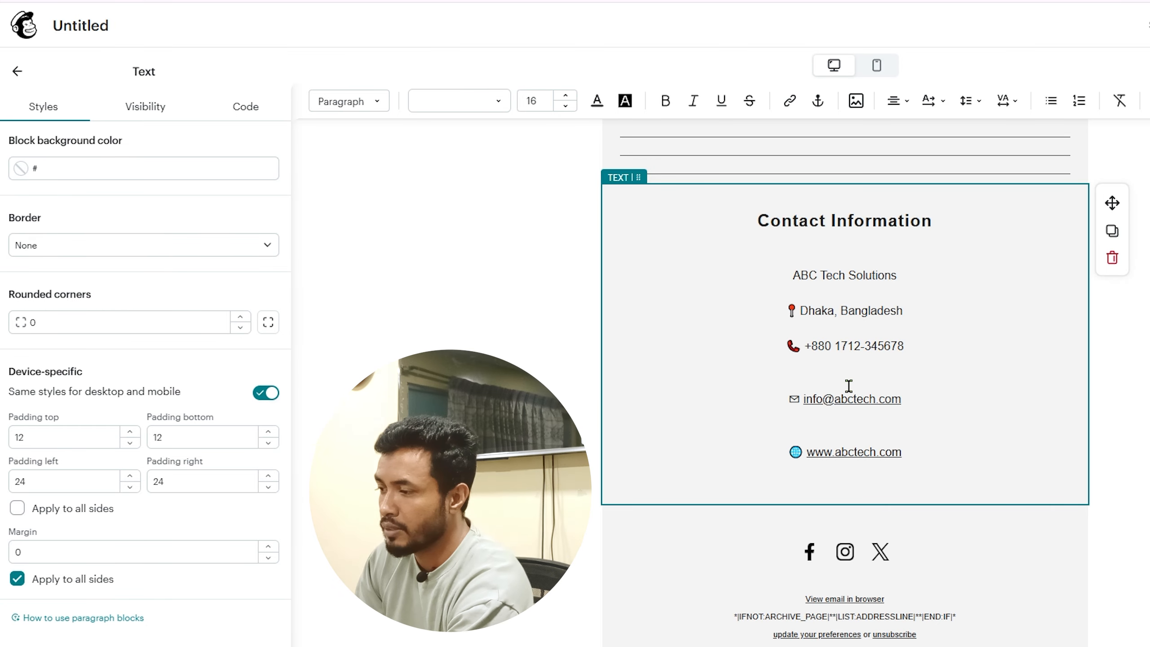
pyautogui.click(849, 385)
pyautogui.press('BackSpace')
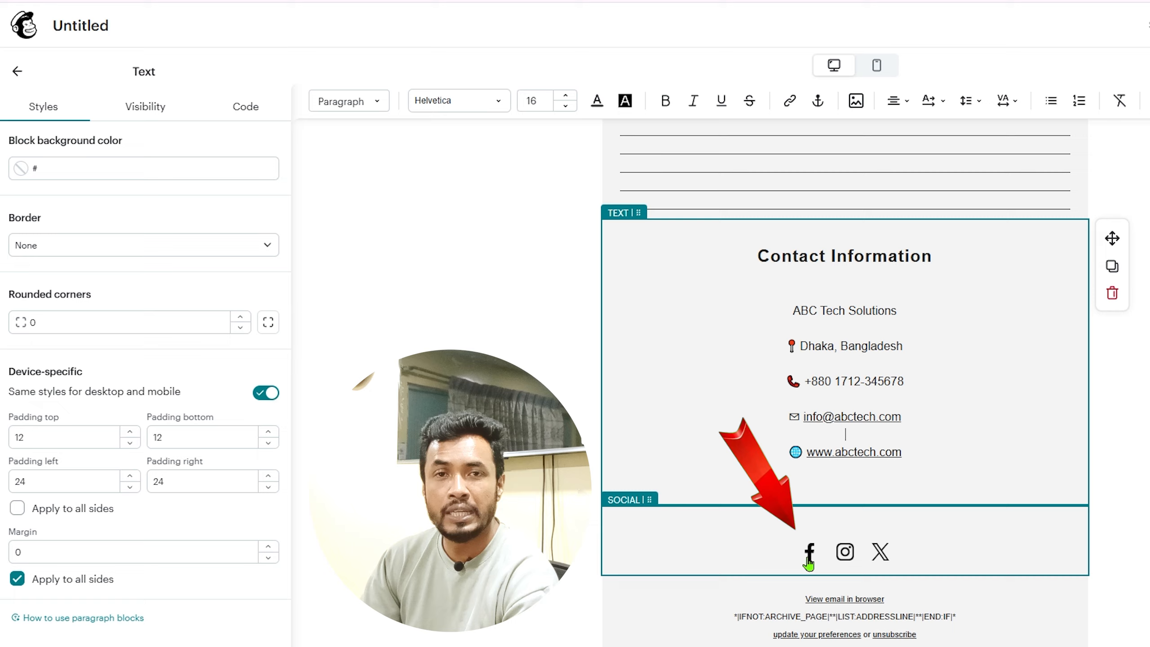
# Step: Enter profile addresses for the Facebook and Instagram links in the footer's social block
pyautogui.click(812, 552)
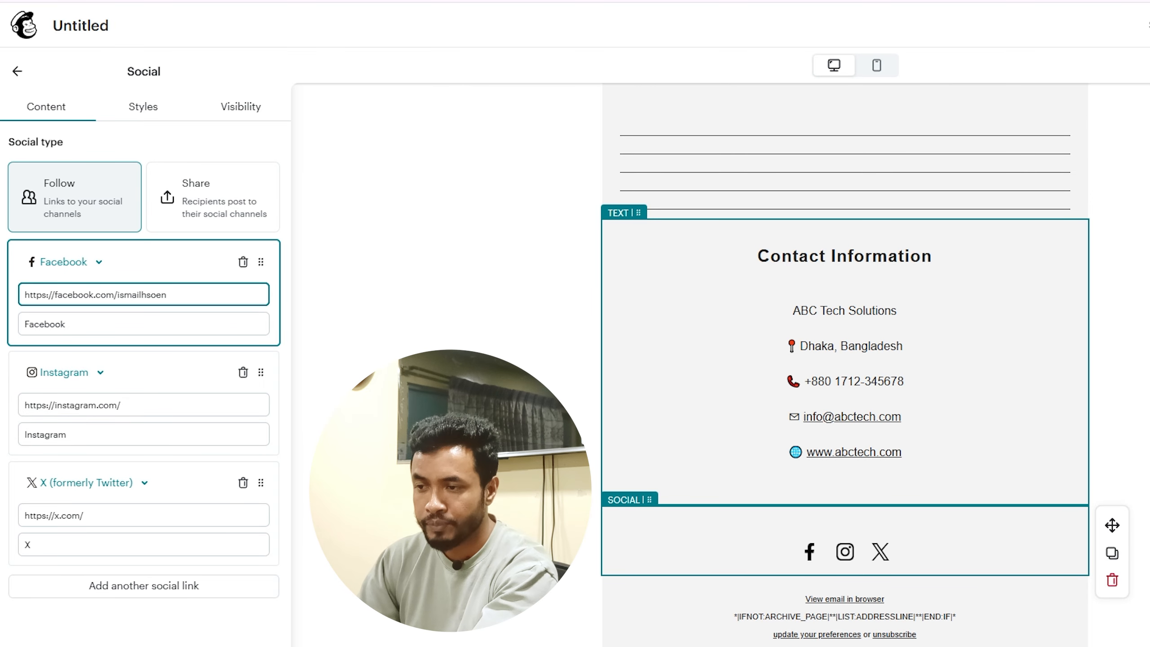
pyautogui.click(185, 409)
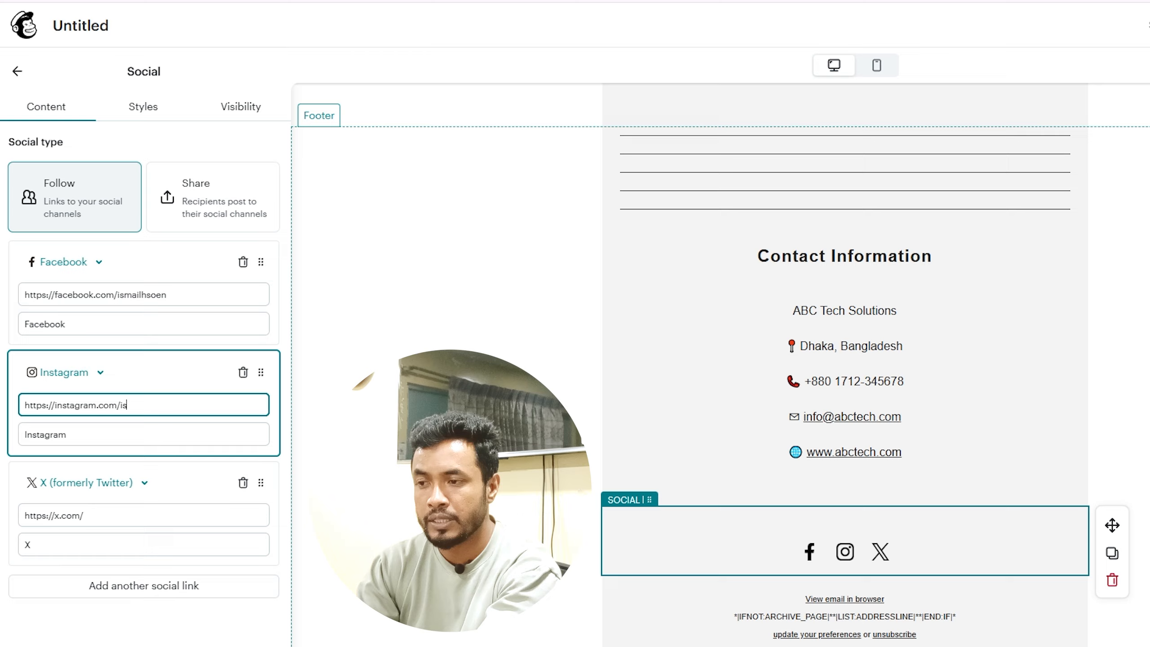
pyautogui.click(521, 408)
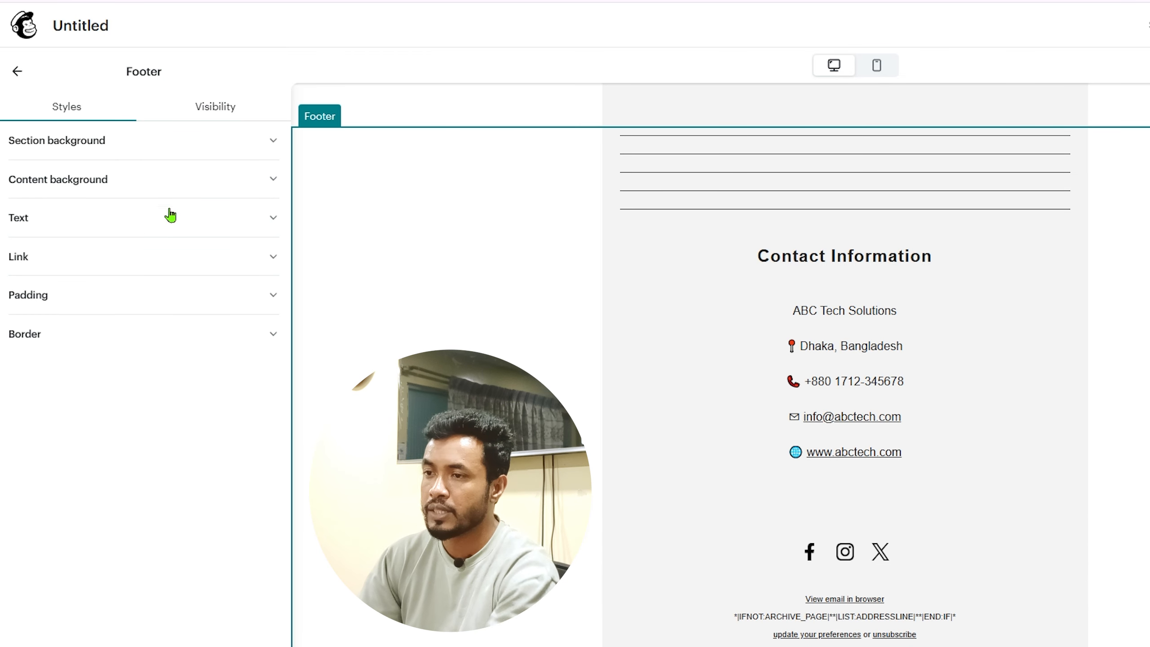
pyautogui.click(949, 557)
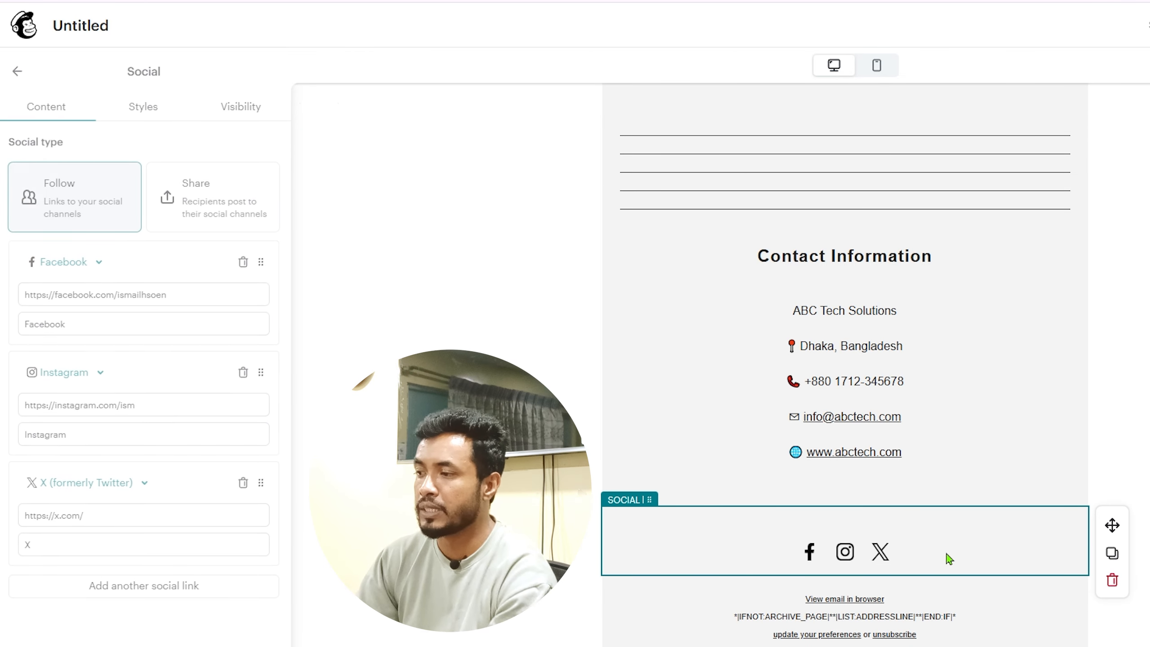
# Step: Check the newsletter from footer to header, then save the design and exit the editor
pyautogui.scroll(20, 845, 365)
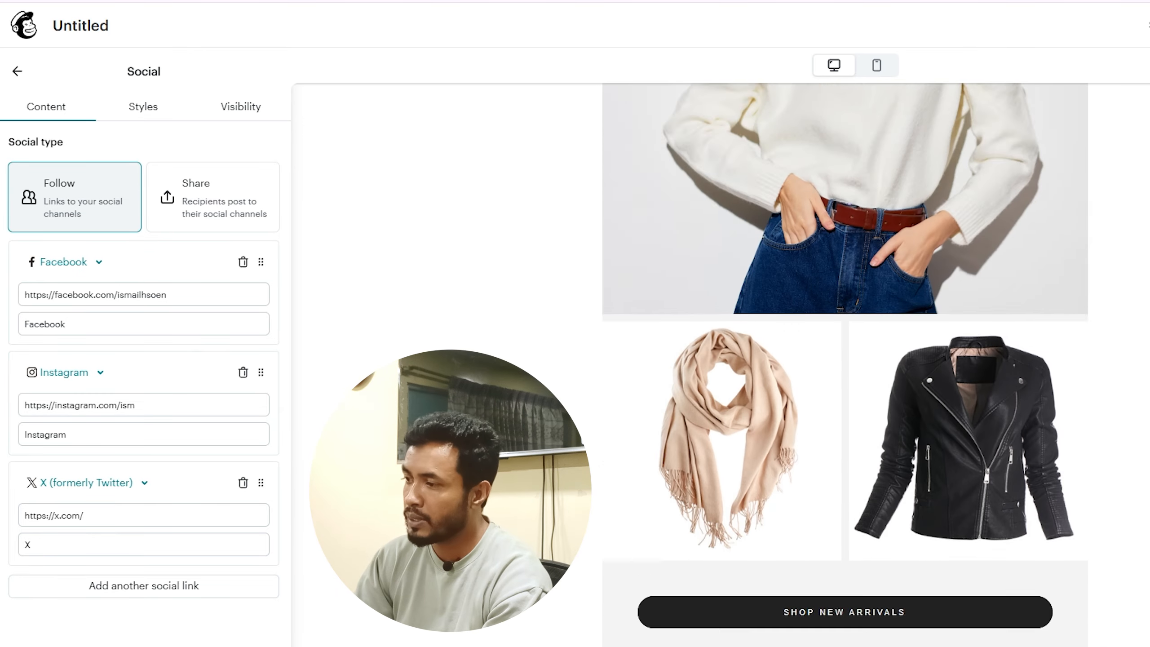
pyautogui.scroll(-10, 846, 365)
pyautogui.scroll(-4, 846, 364)
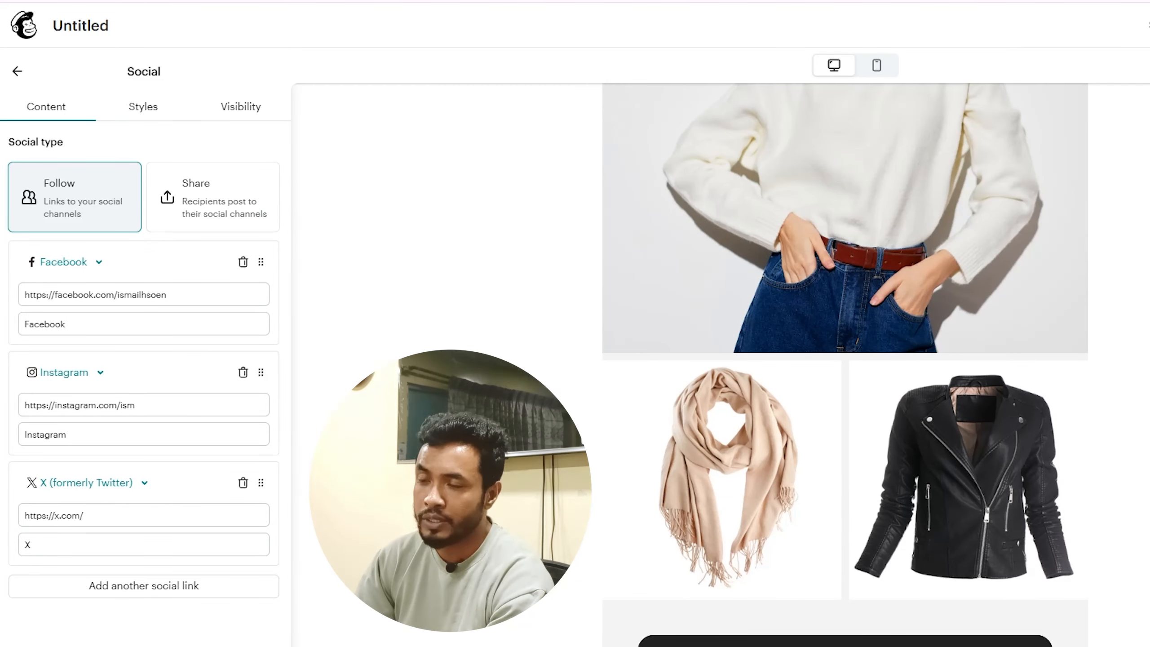
pyautogui.scroll(20, 845, 365)
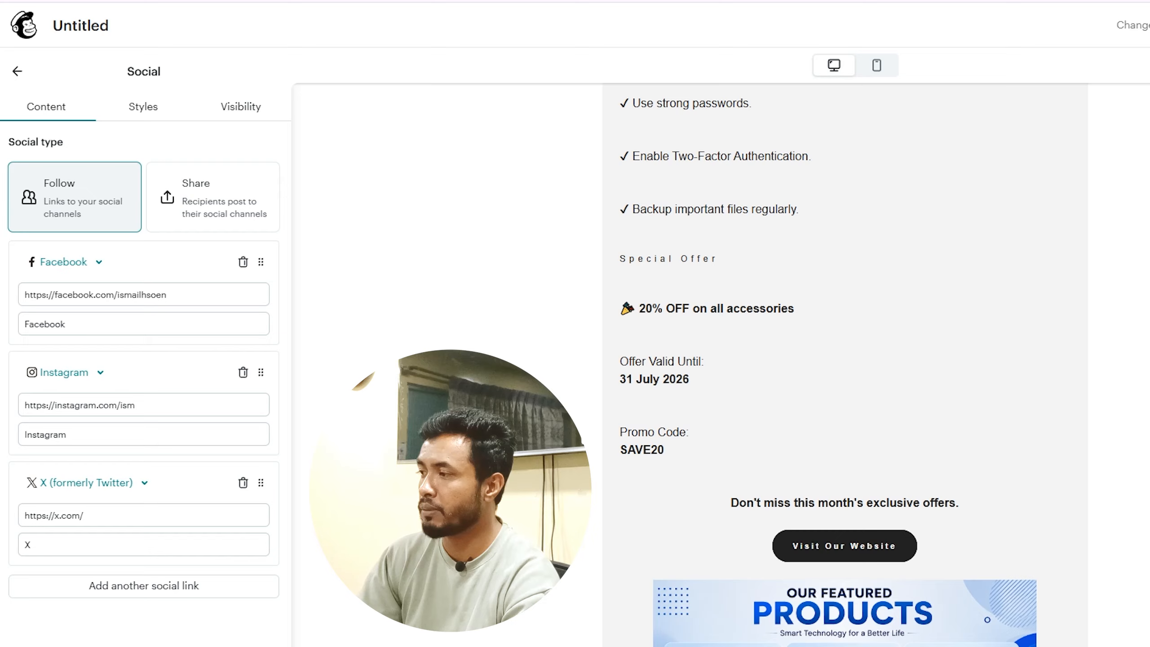
pyautogui.scroll(12, 845, 364)
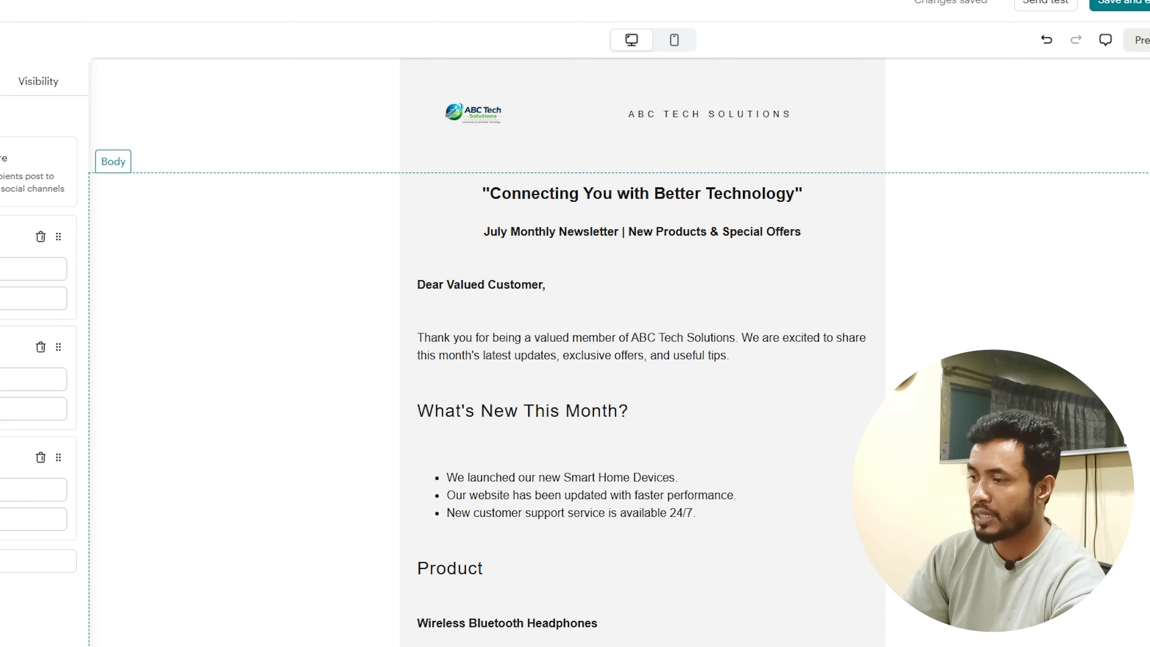
pyautogui.click(1120, 6)
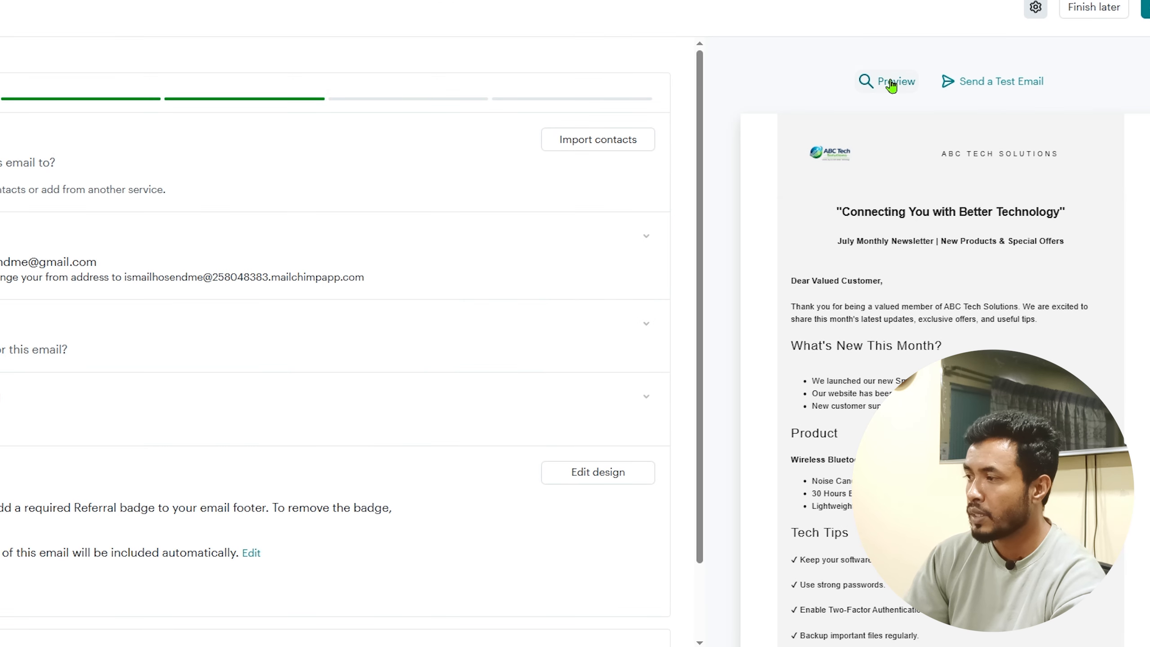
# Step: Preview the saved newsletter in the desktop and mobile views, checking it down to the footer
pyautogui.click(894, 85)
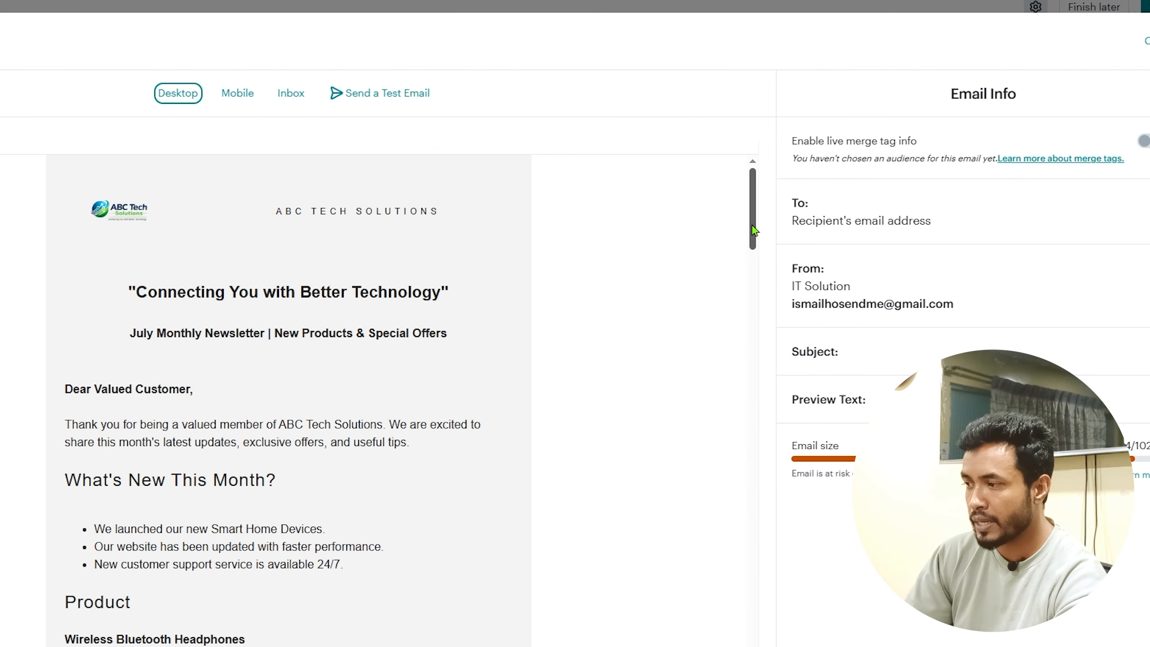
pyautogui.moveTo(754, 230); pyautogui.dragTo(738, 639)
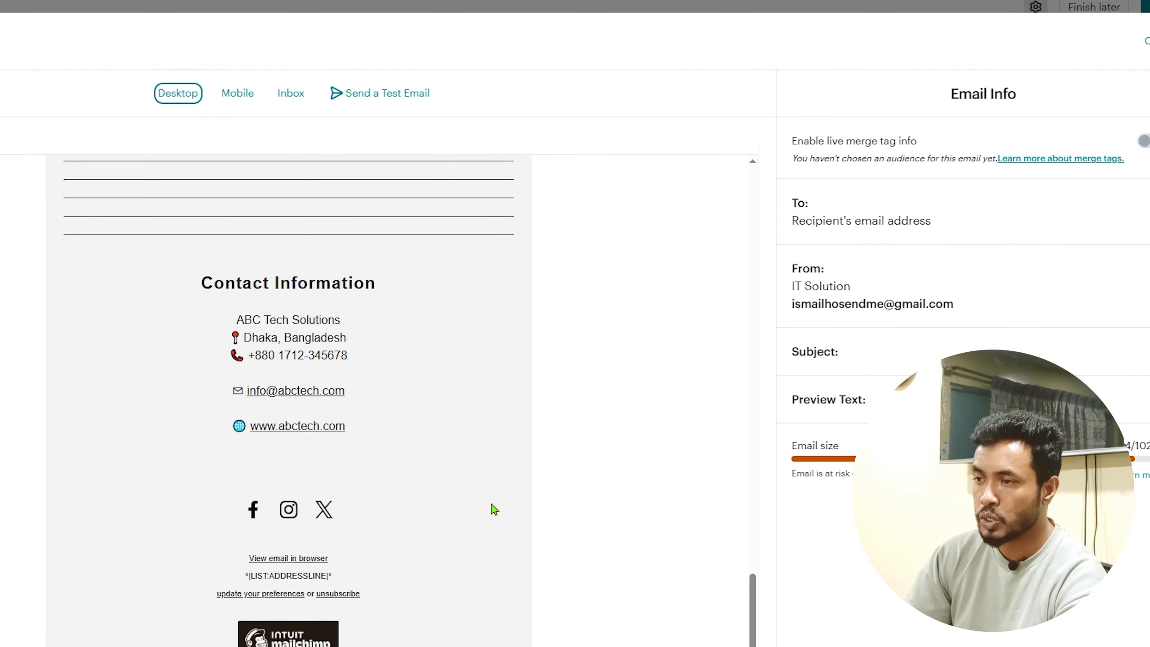
pyautogui.click(238, 96)
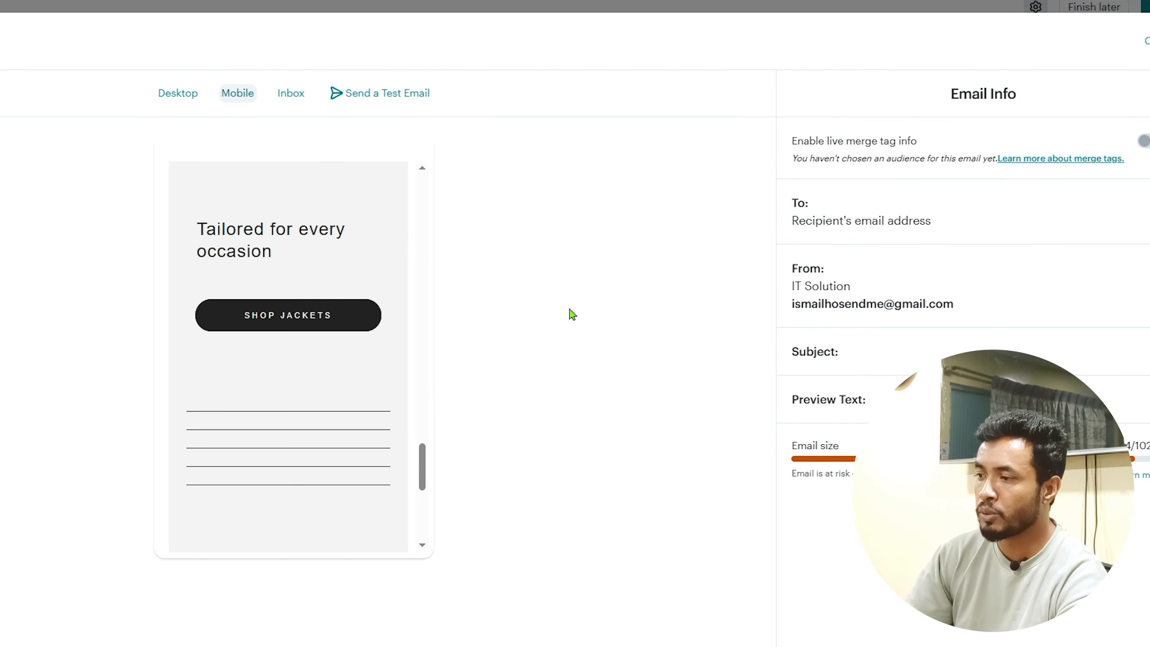
pyautogui.moveTo(420, 472); pyautogui.dragTo(410, 529)
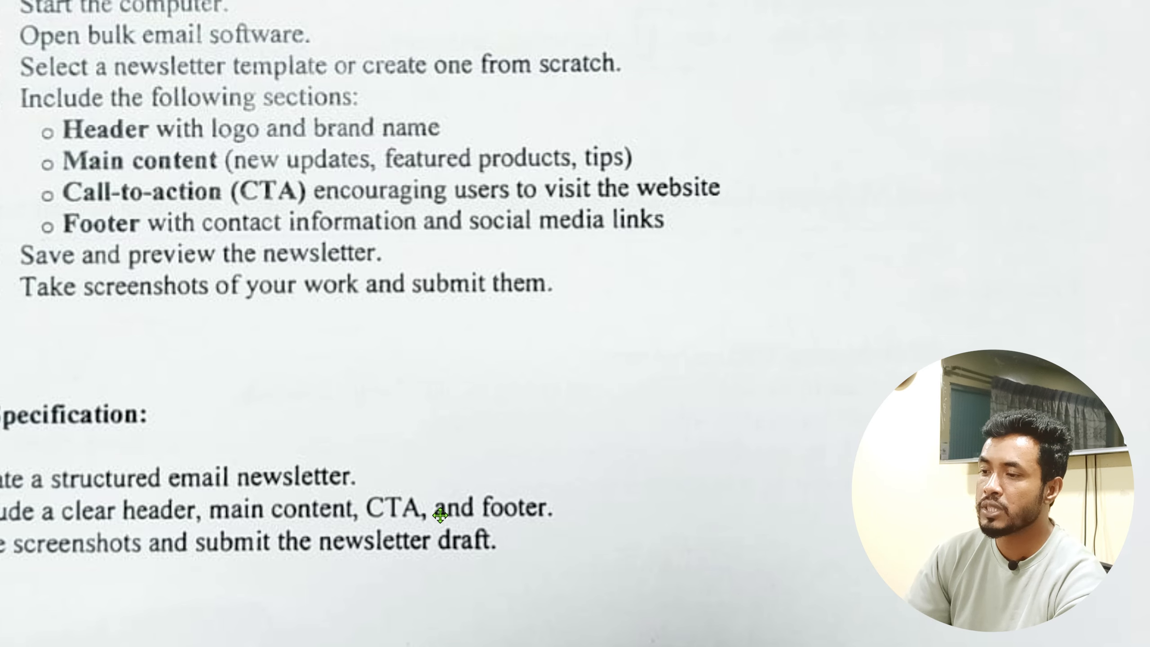
# Step: Check the required sections, job specification and allowed tools on the assignment sheet
pyautogui.moveTo(440, 516); pyautogui.dragTo(466, 324)
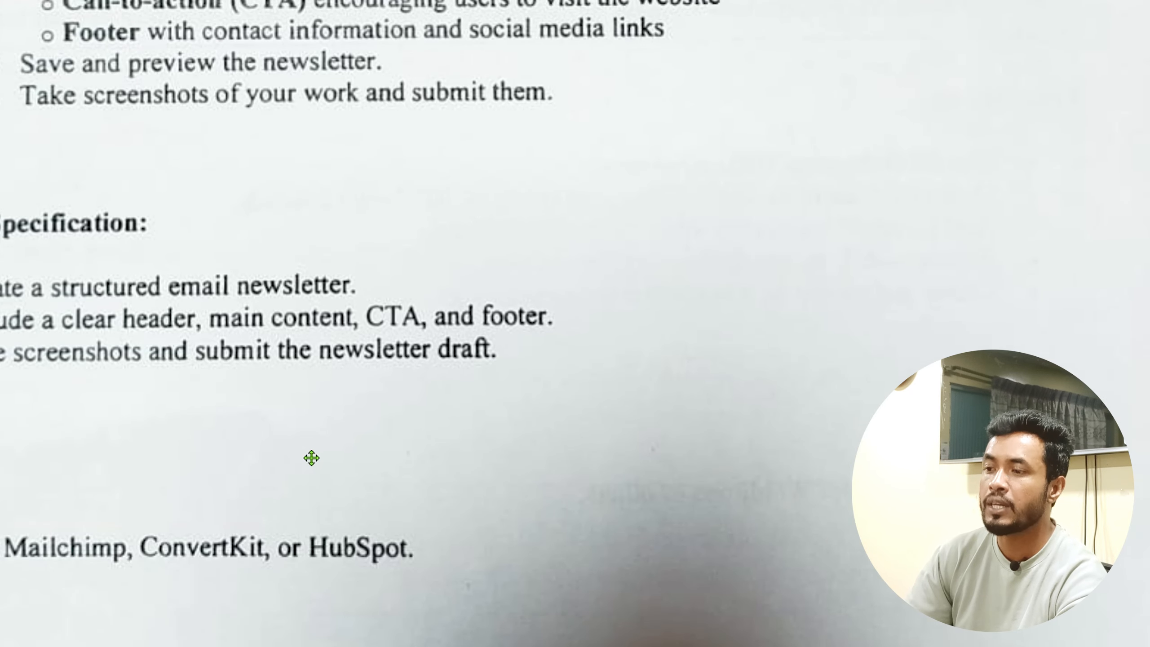
pyautogui.moveTo(327, 299); pyautogui.dragTo(345, 461)
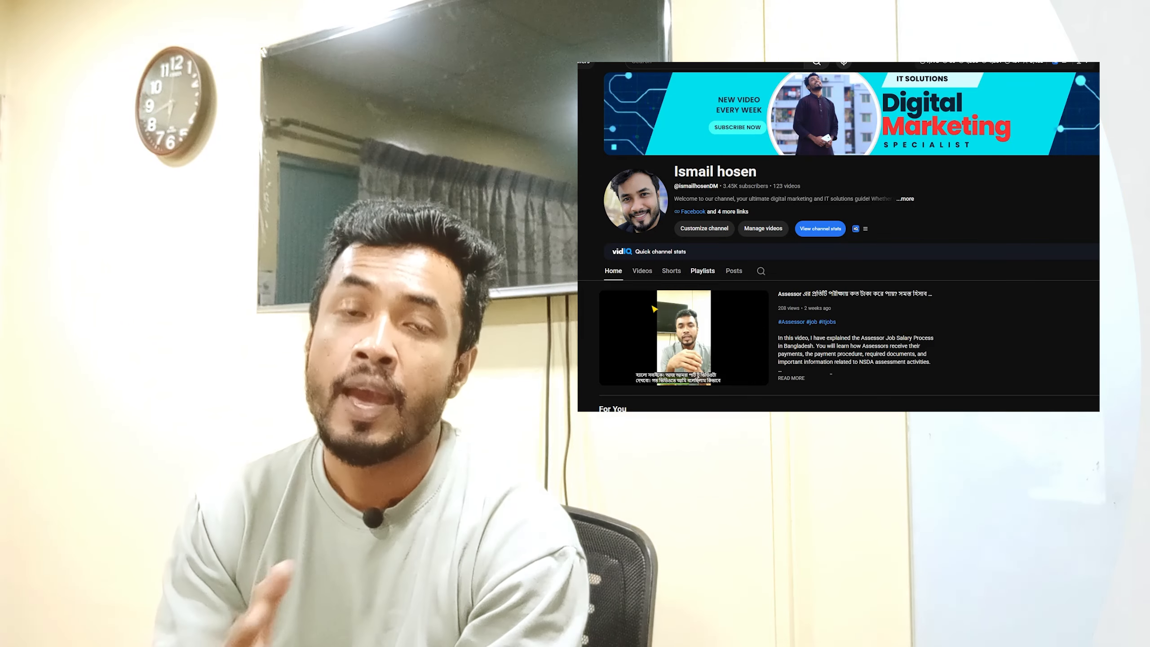
# Step: Switch to the YouTube channel page and look through its playlists
pyautogui.click(702, 271)
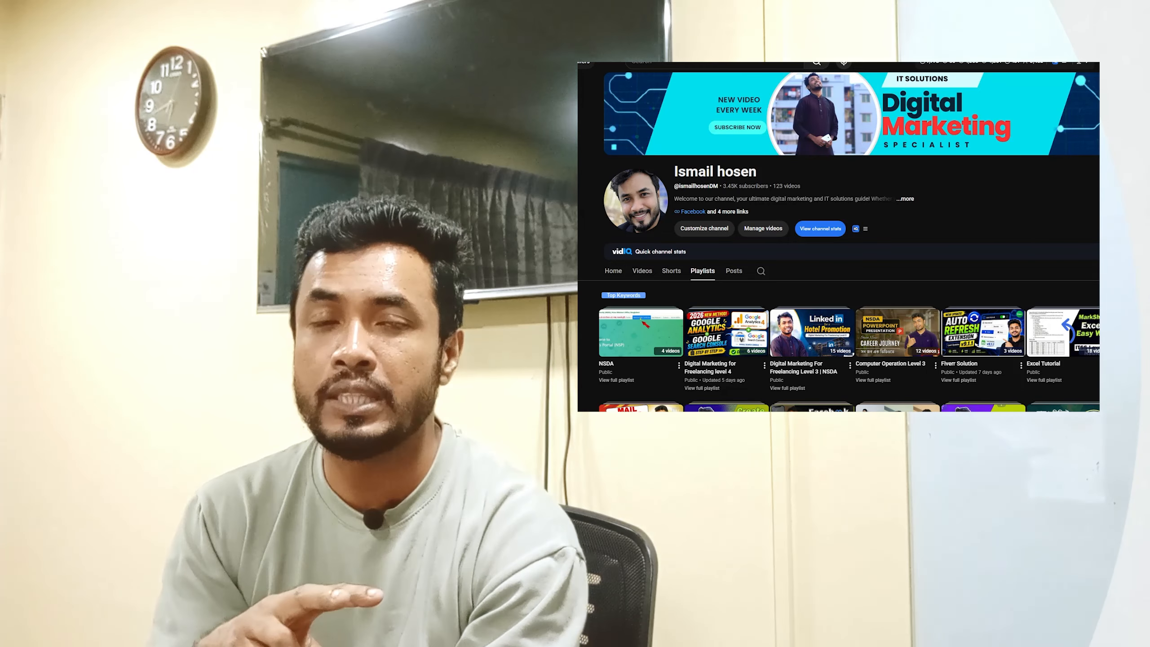
pyautogui.scroll(-3, 838, 272)
pyautogui.scroll(-3, 838, 272)
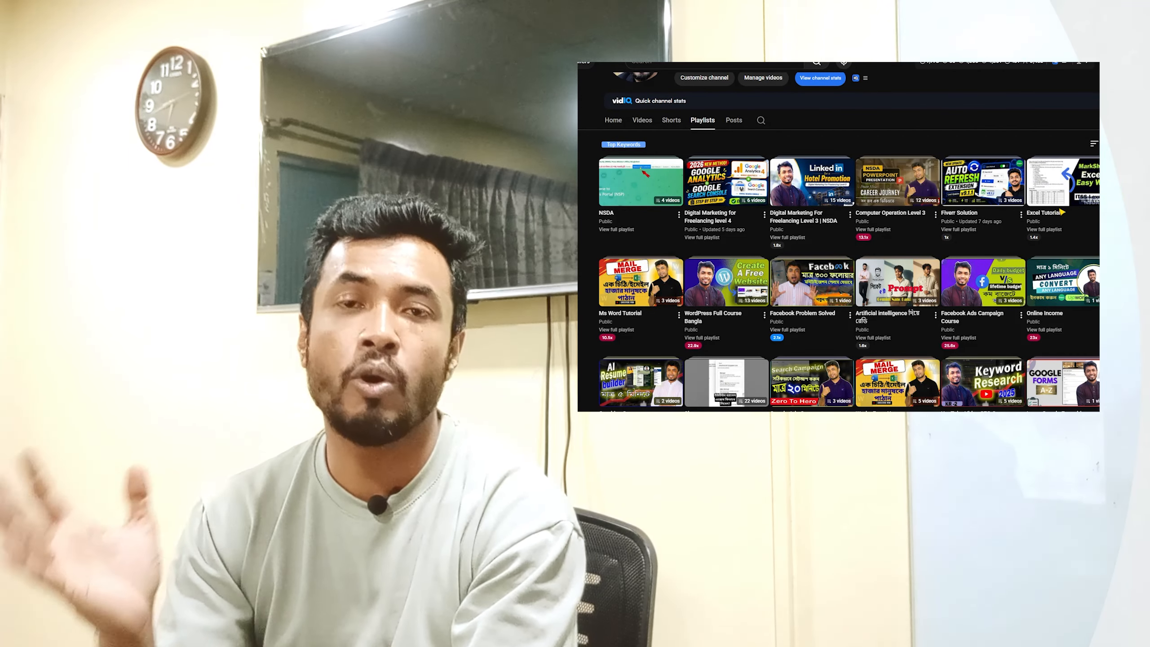
pyautogui.scroll(-3, 839, 271)
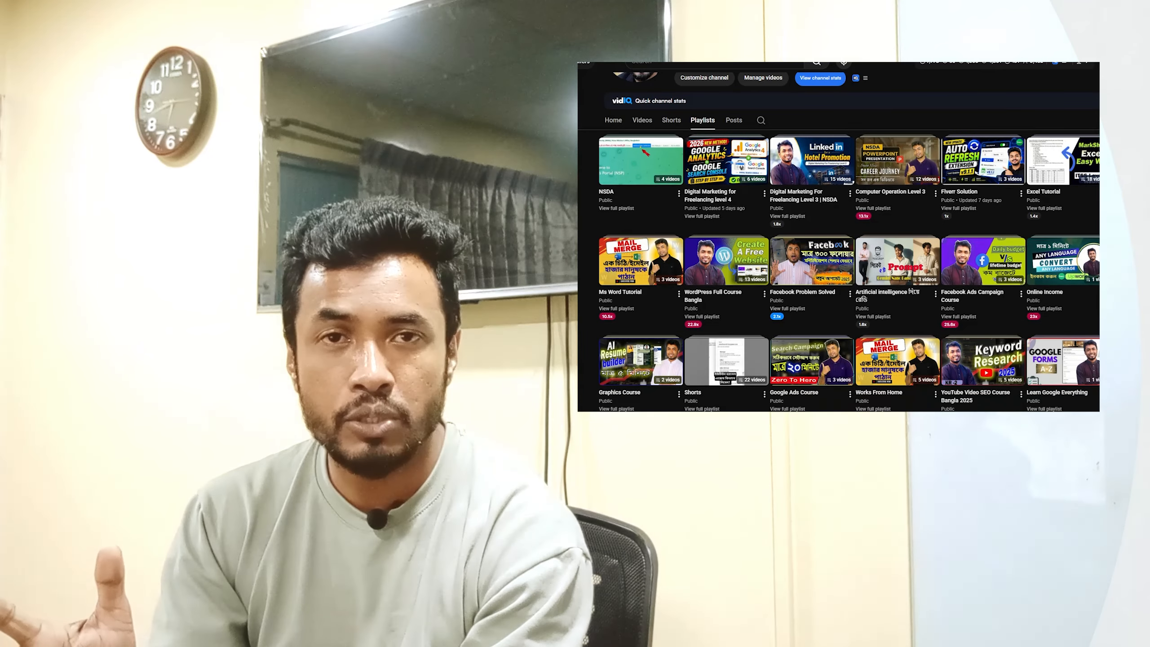